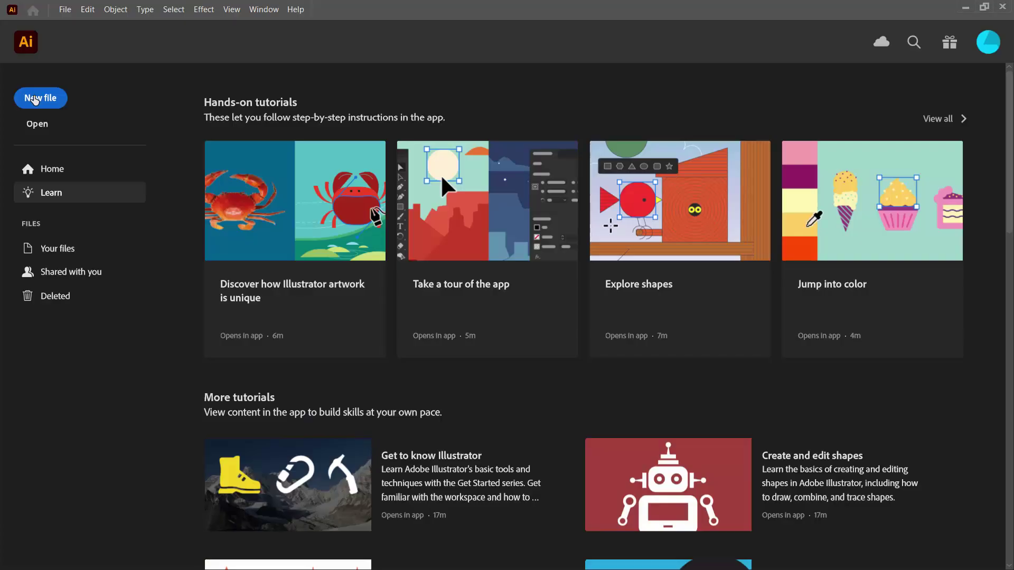
Step: Create a new document from the Web 1000 × 1000 px preset
left_click(33, 99)
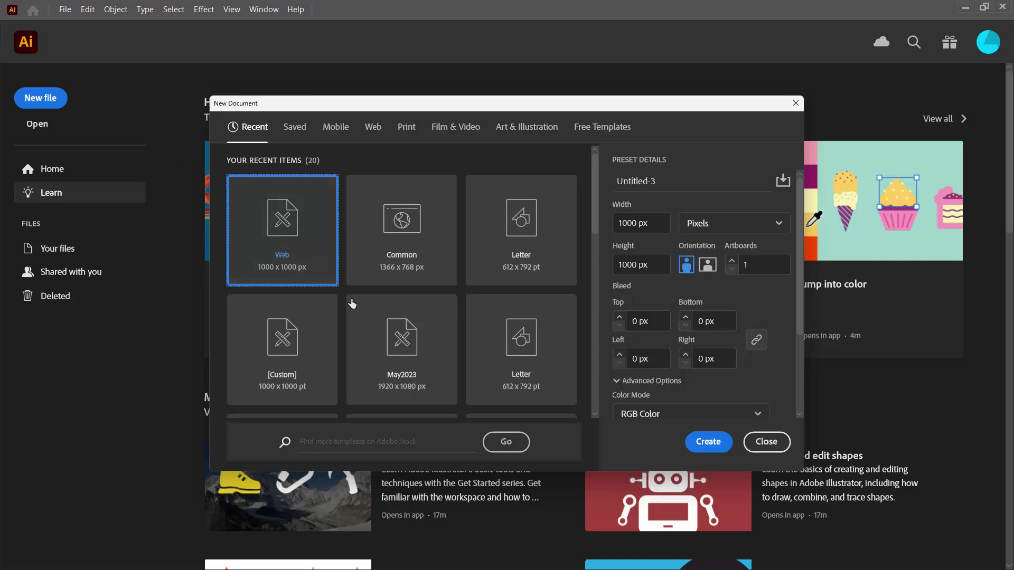
left_click(704, 442)
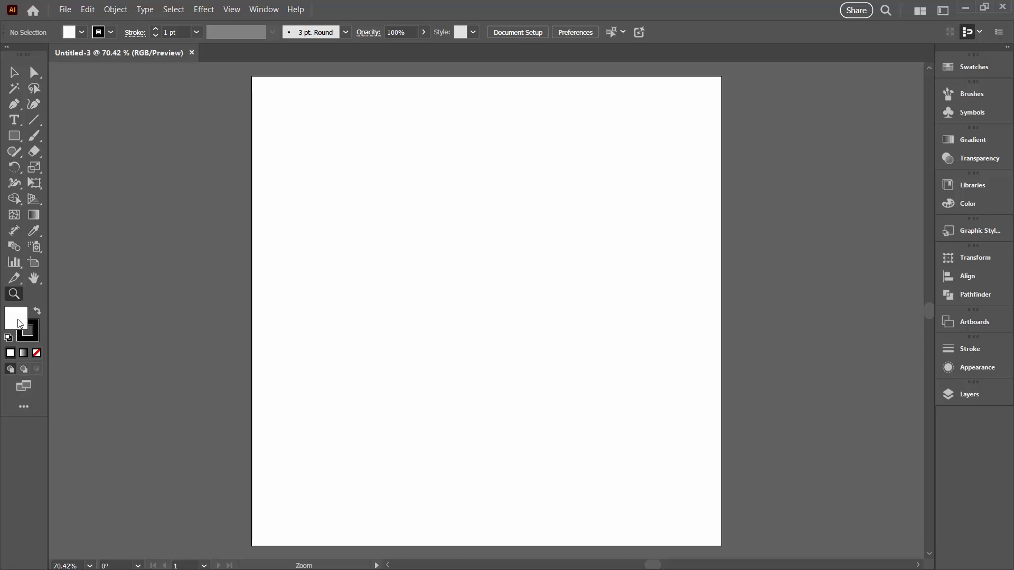
Step: Set the fill colour to lilac #AA71C9 and the stroke to None
double_click(17, 323)
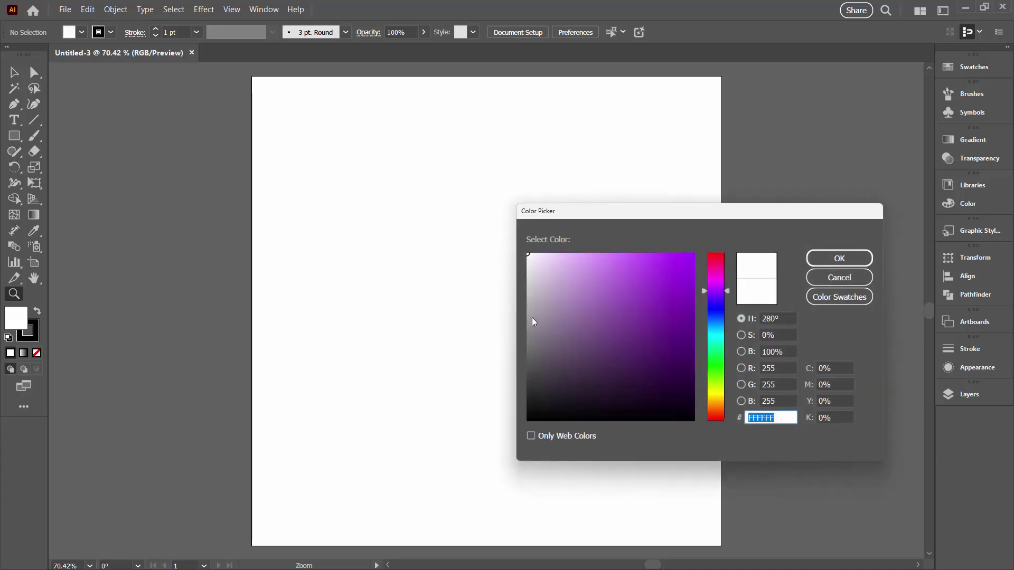
left_click(600, 288)
left_click(838, 259)
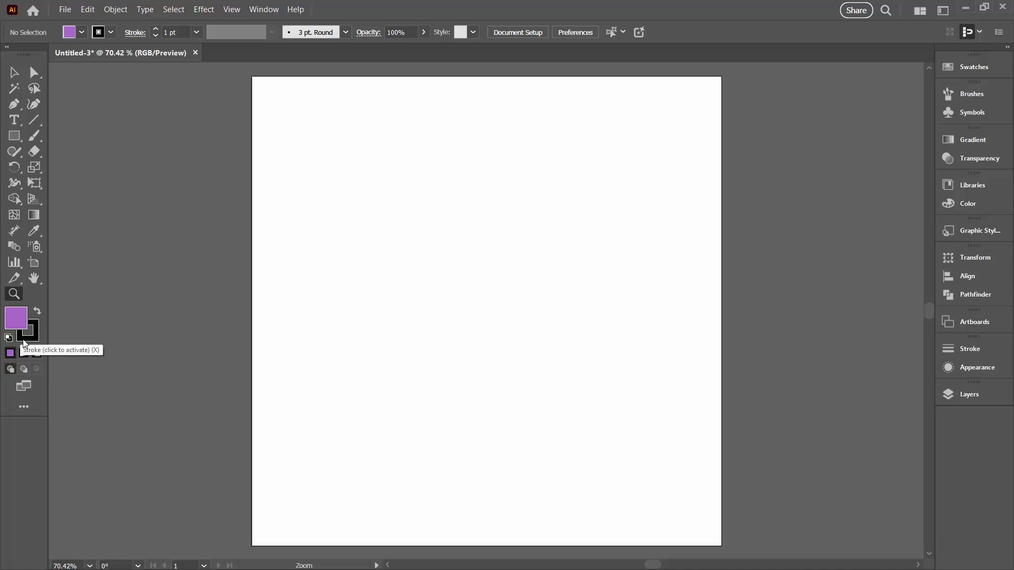
left_click(32, 337)
left_click(38, 357)
left_click(15, 320)
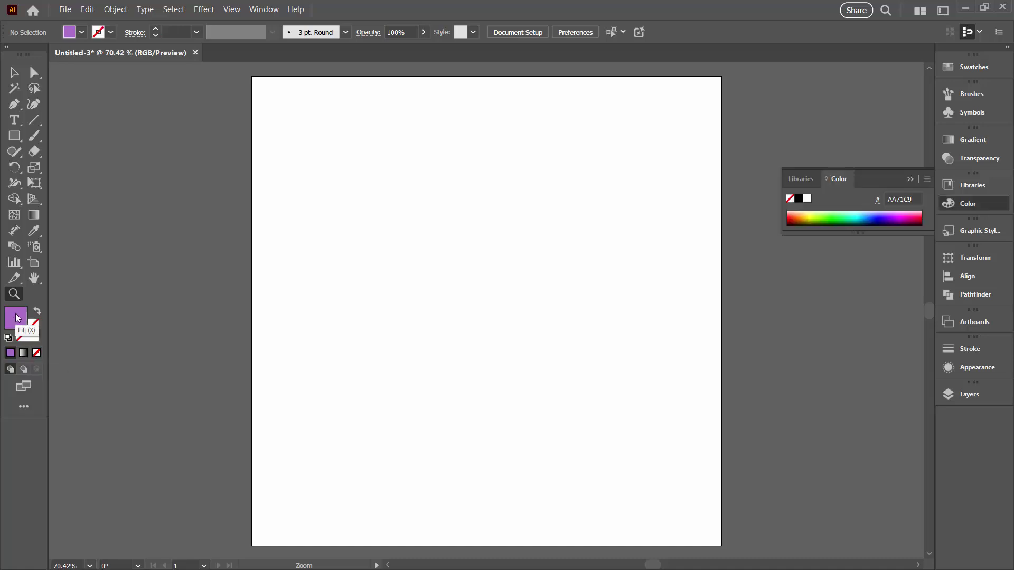
Step: Draw a 100 × 100 px square with the Rectangle tool, then return to the Selection tool
left_click(15, 137)
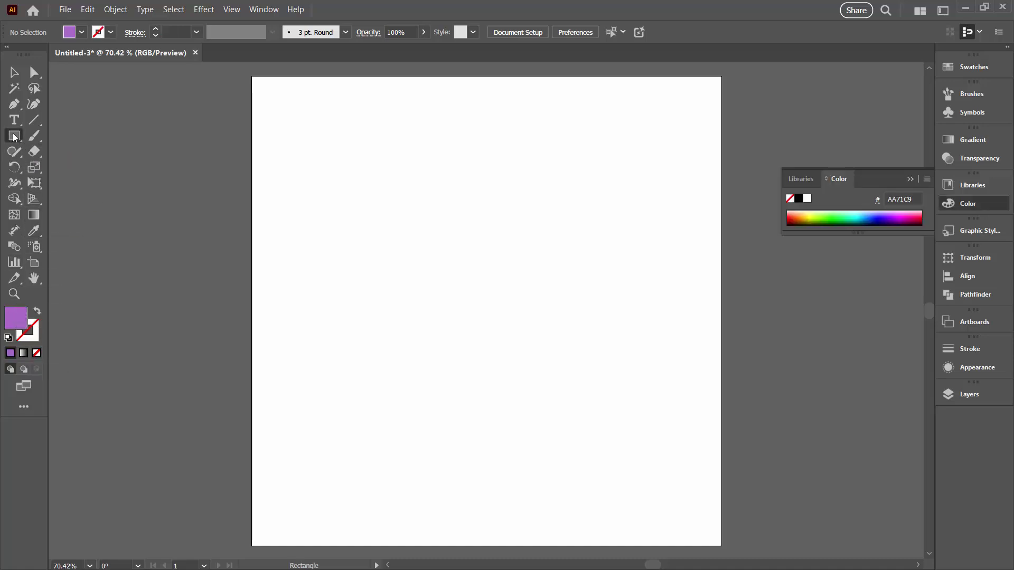
left_click(449, 201)
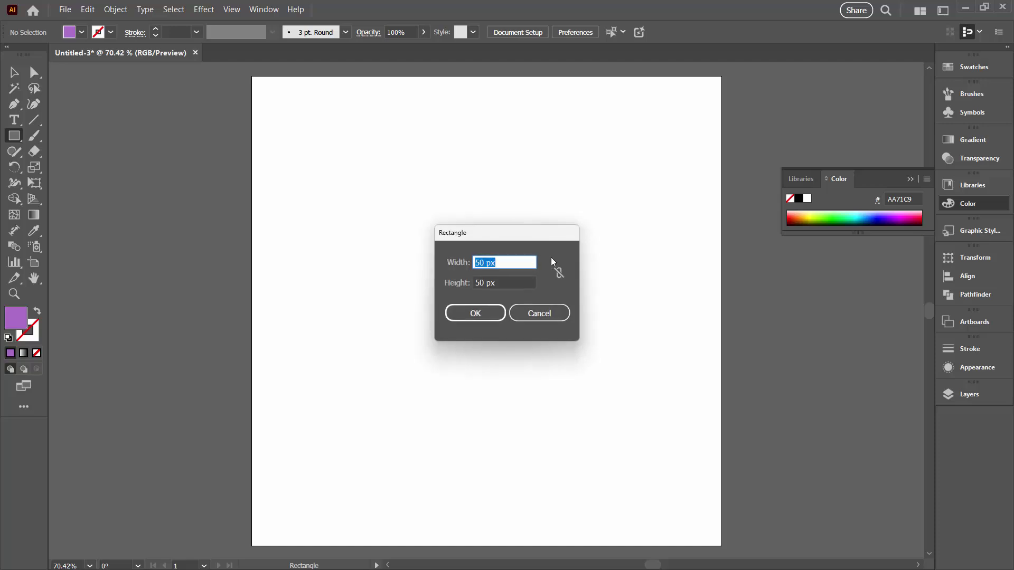
type("100")
key("Tab")
type("1")
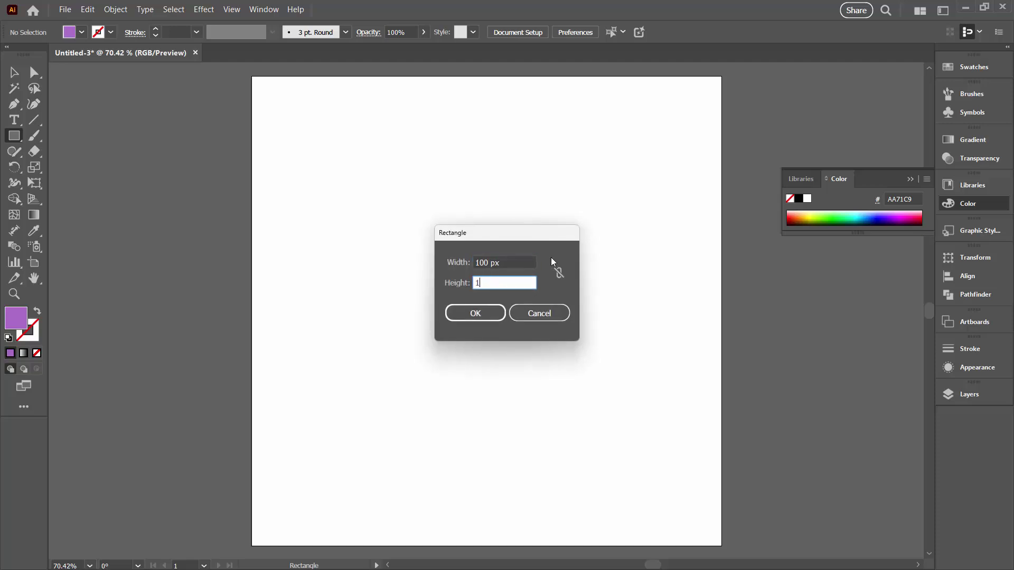
type("00")
left_click(478, 312)
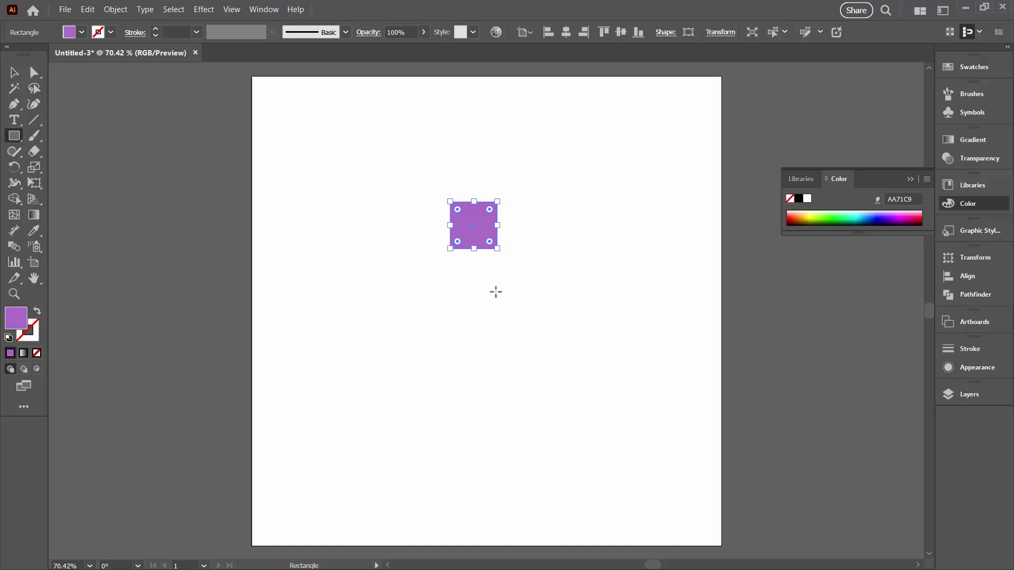
left_click(911, 179)
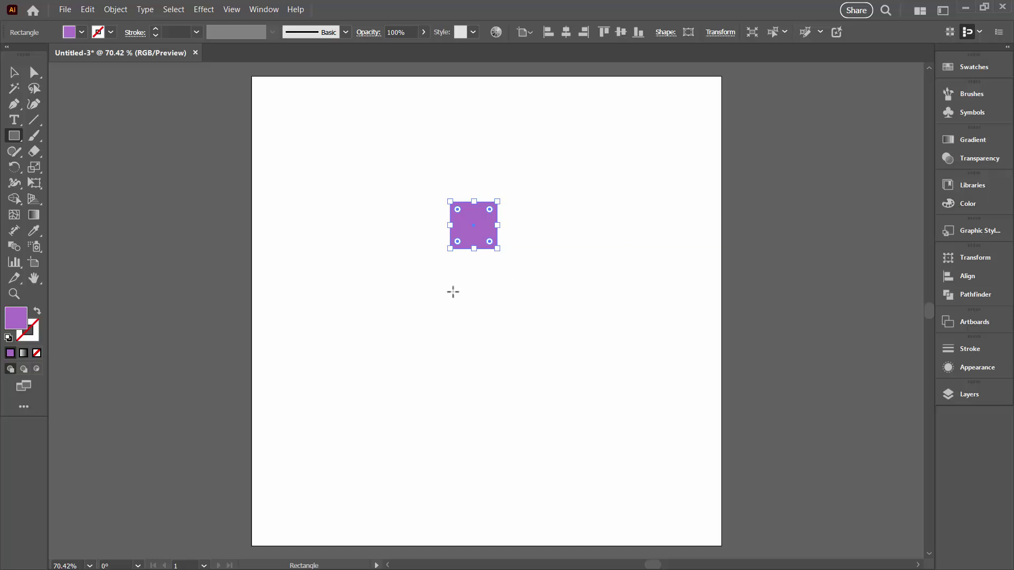
left_click(13, 72)
Step: Deselect the square and set the fill colour to deep purple #921FDD
left_click(370, 330)
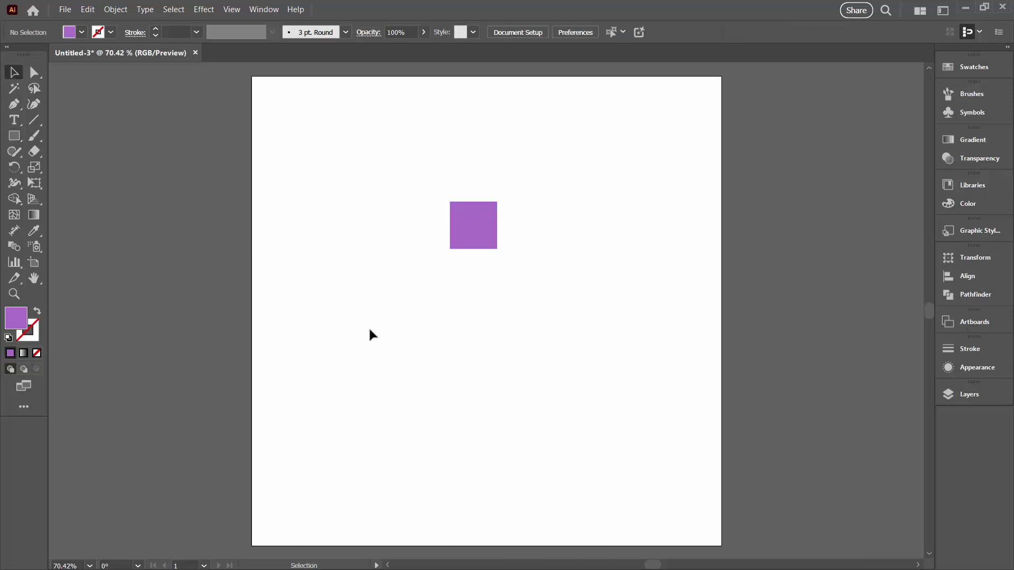
double_click(16, 319)
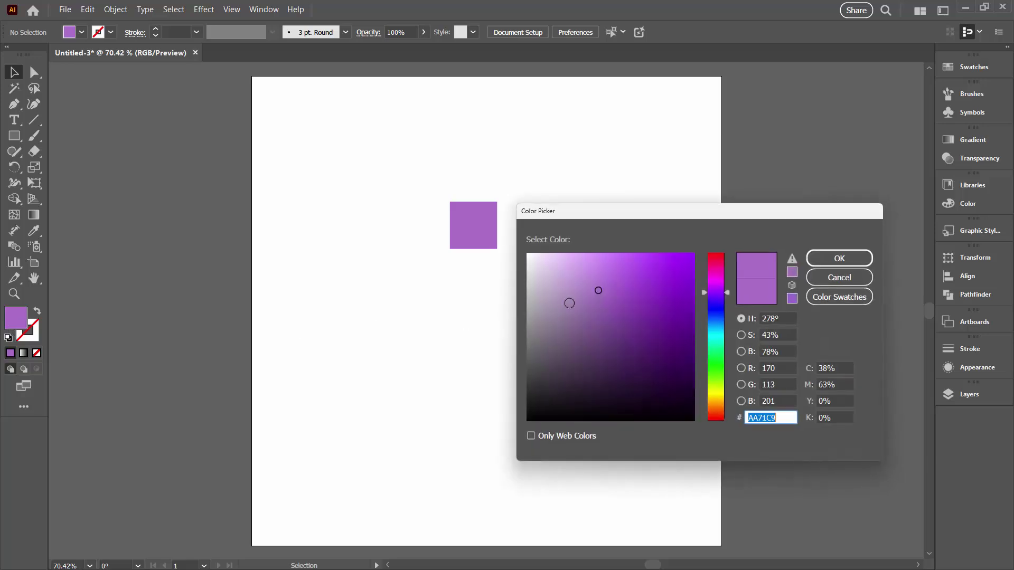
left_click(670, 275)
left_click(829, 258)
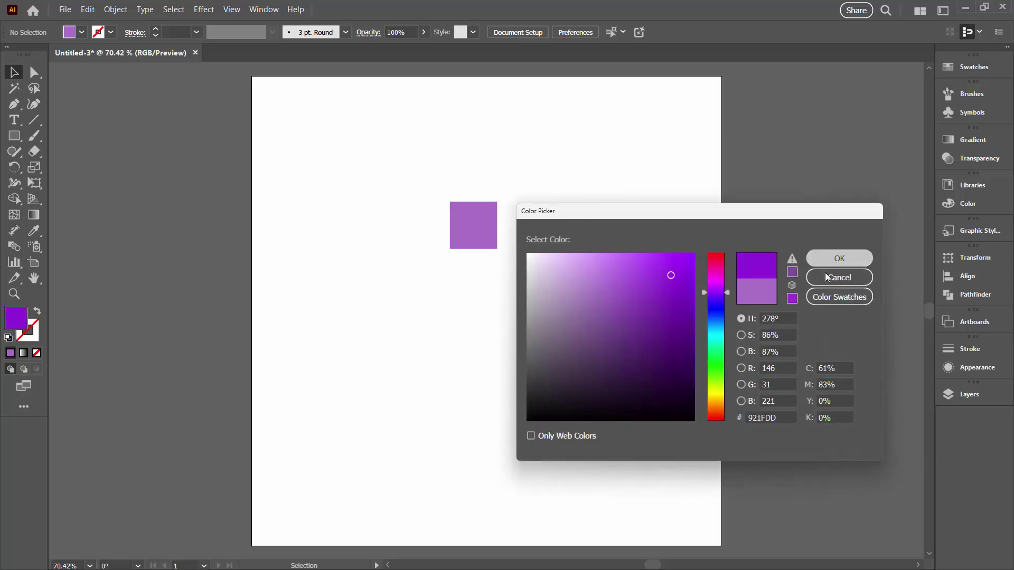
Step: Draw a 50 × 50 px square beside the lilac square
left_click(15, 137)
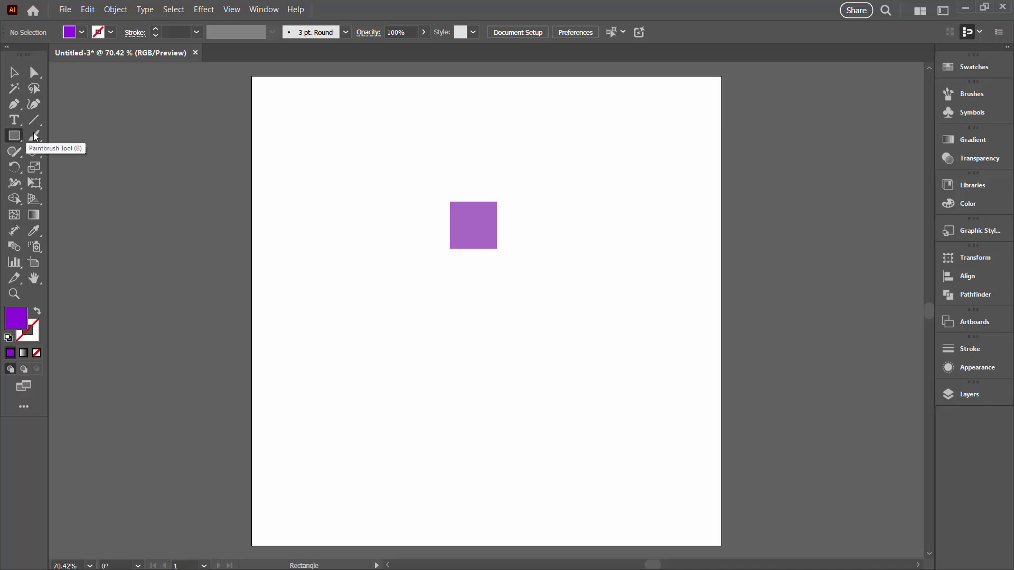
left_click(387, 234)
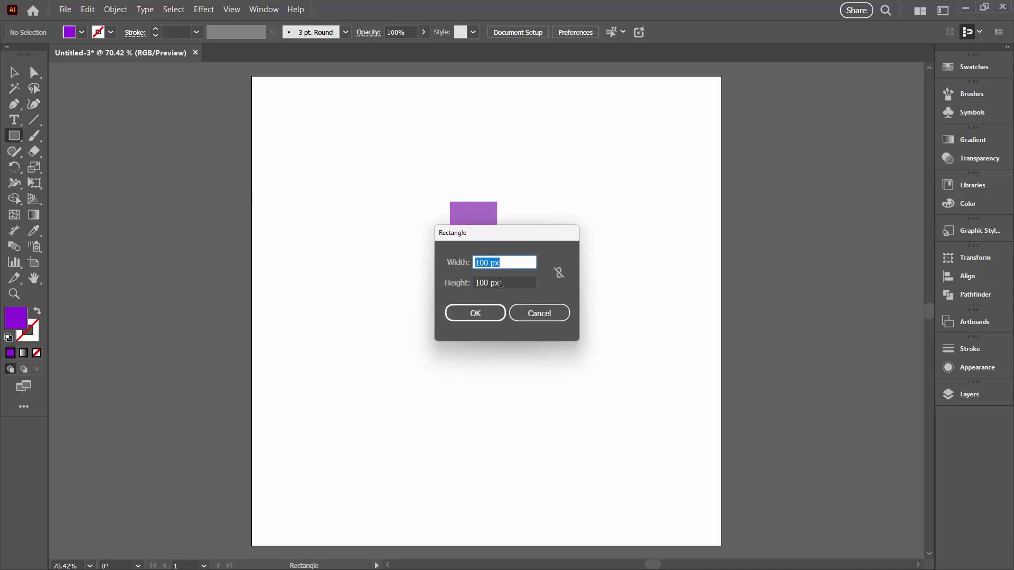
type("50")
key("Tab")
type("50")
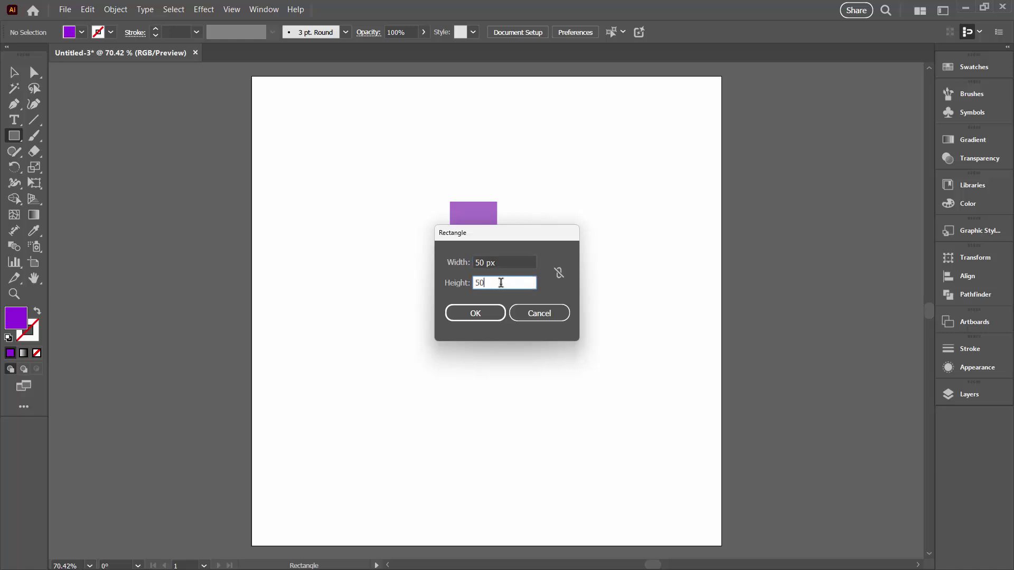
key("Tab")
left_click(468, 314)
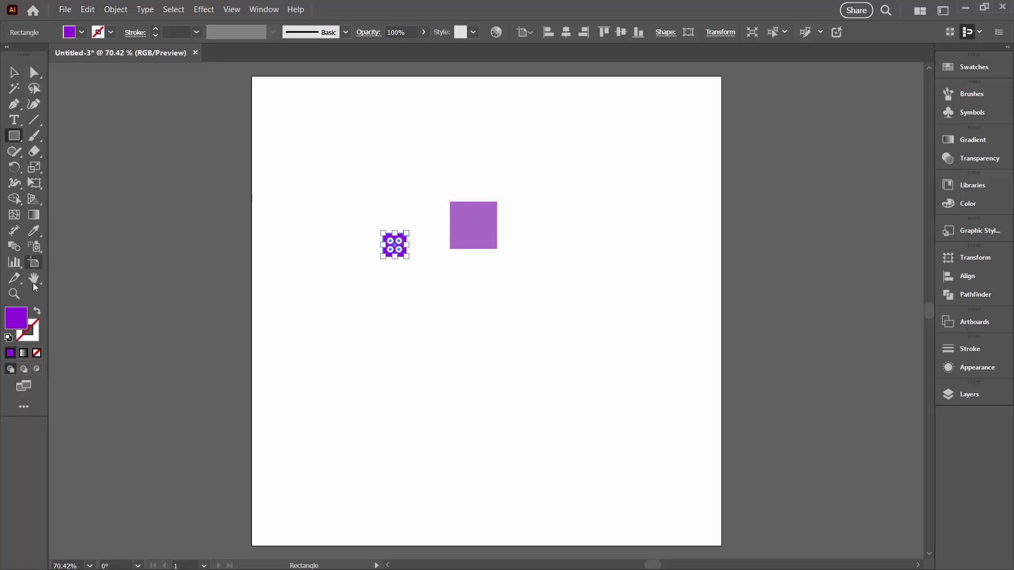
Step: Zoom in, delete the small square's top-left anchor, and close the path into a triangle
left_click(15, 296)
left_click_drag(392, 188, 500, 321)
key("ctrl+z")
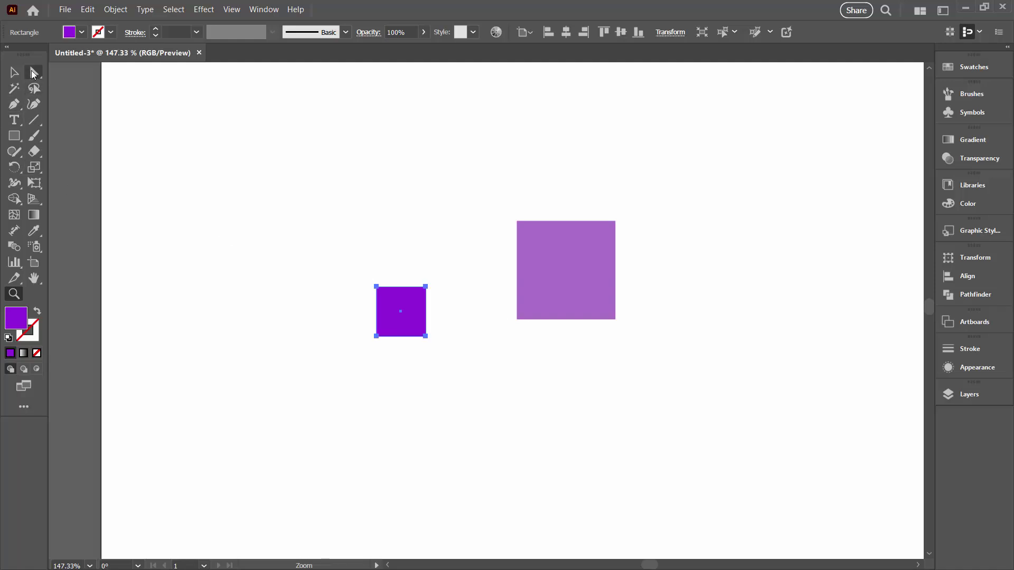
left_click_drag(34, 74, 74, 70)
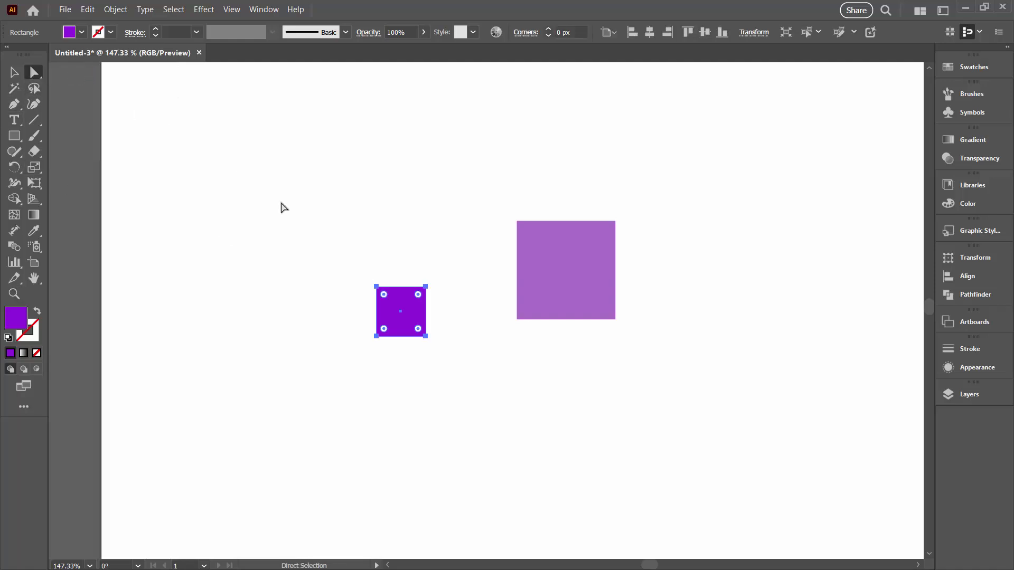
left_click(377, 288)
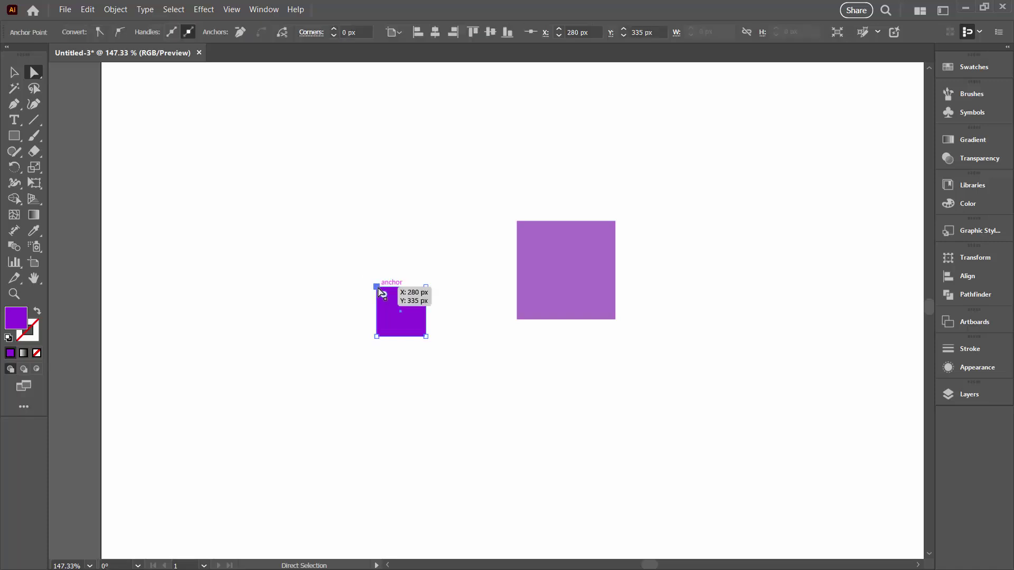
key("Delete")
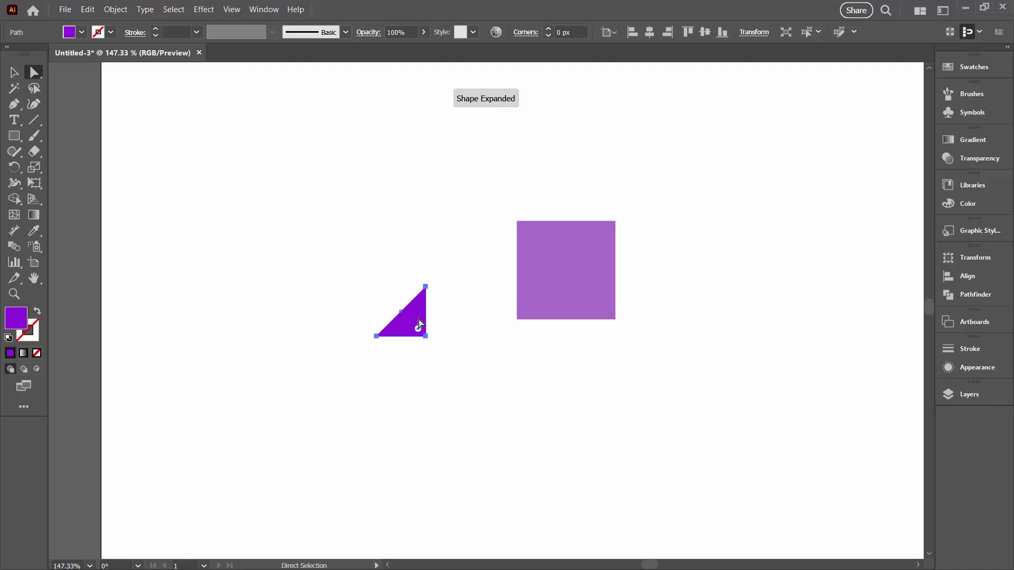
left_click(108, 10)
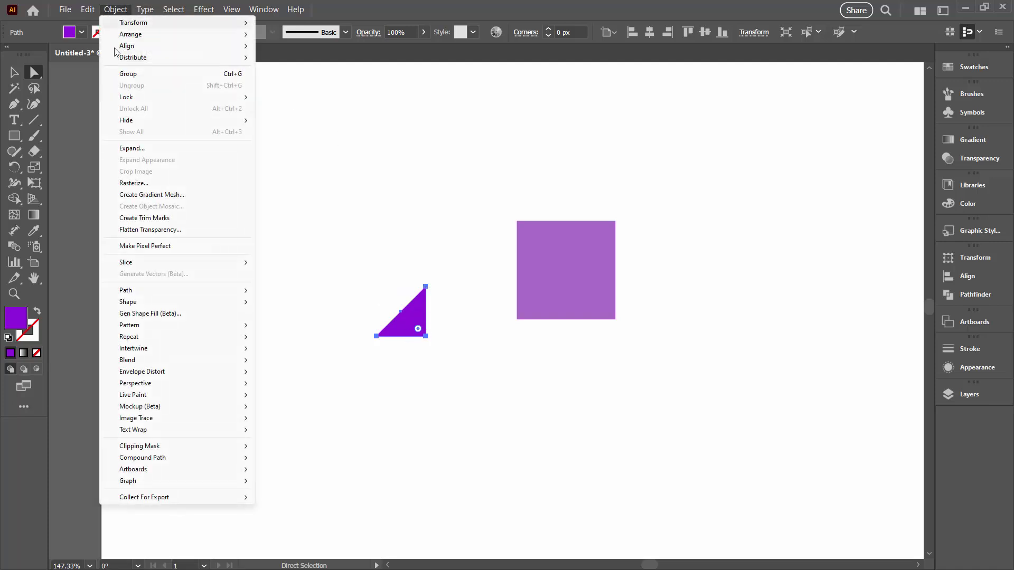
mouse_move(168, 295)
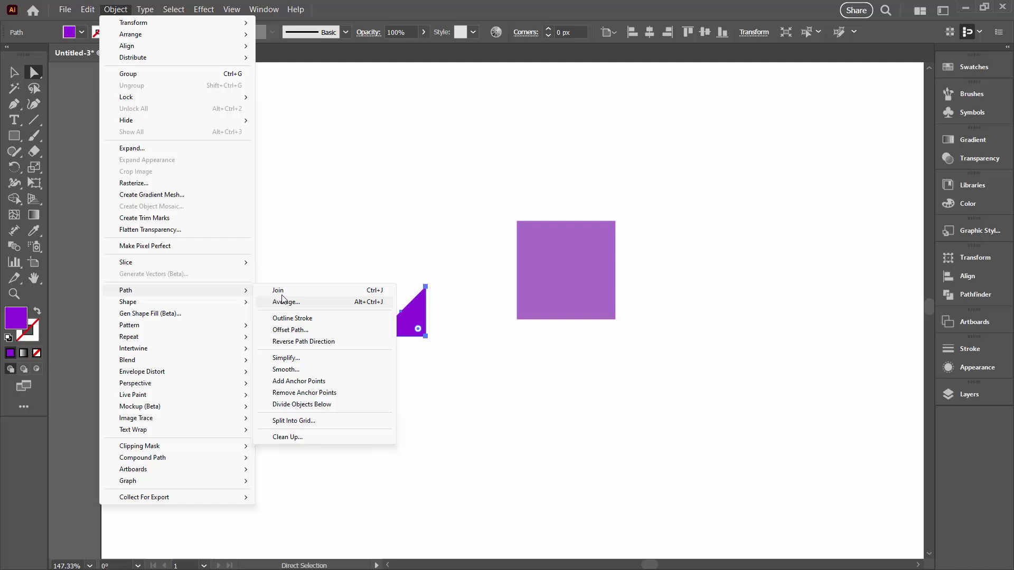
left_click(280, 290)
Step: Move the triangle onto the top edge of the square's right half; check in Outline view
left_click(14, 74)
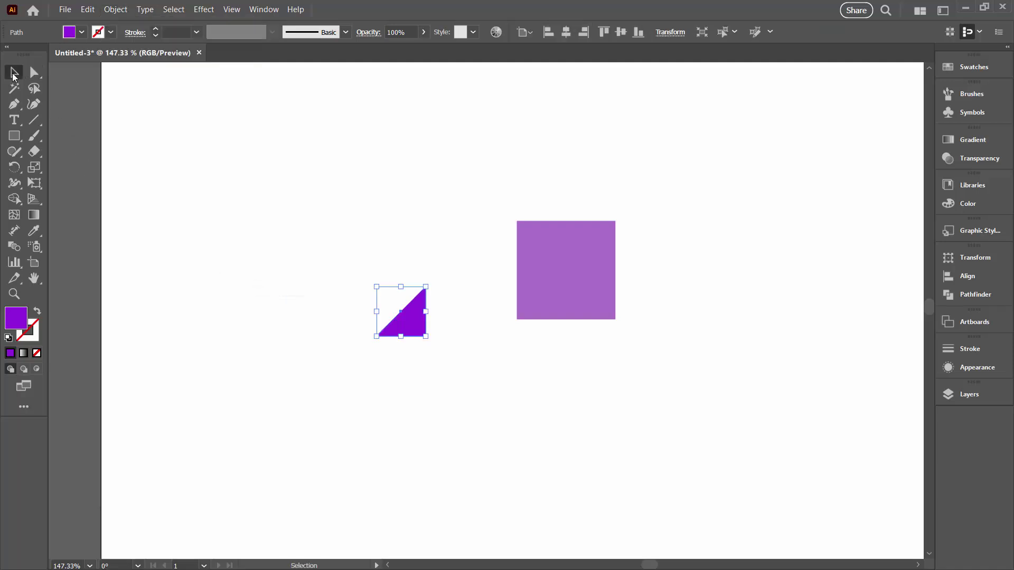
left_click(285, 344)
left_click_drag(416, 322, 605, 206)
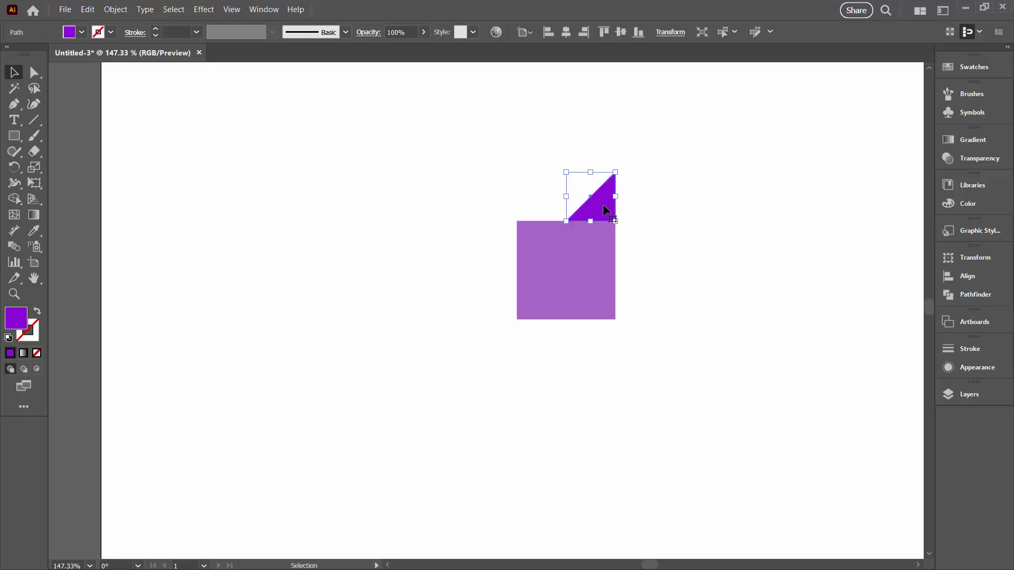
left_click(524, 208)
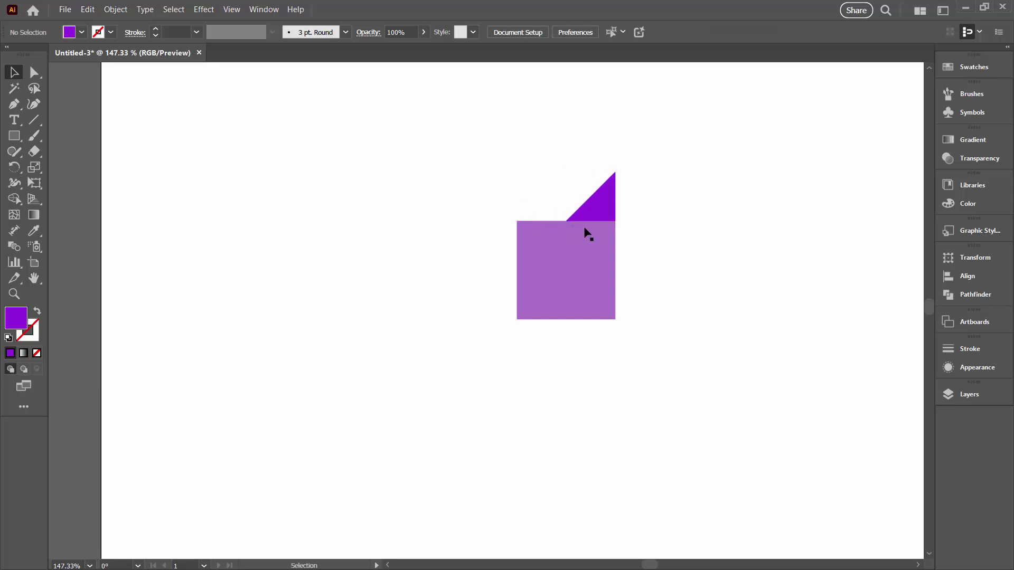
left_click(231, 9)
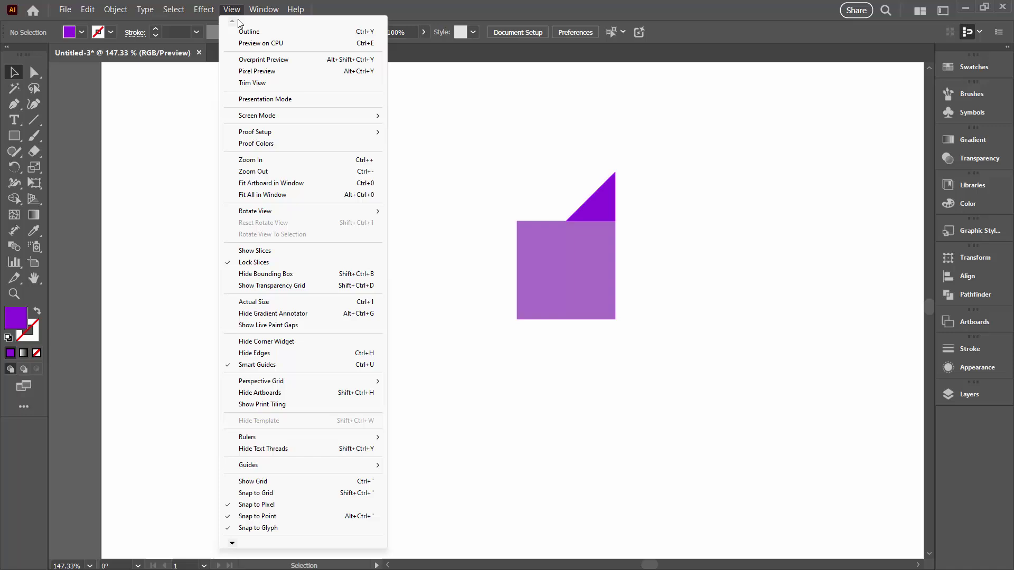
left_click(241, 25)
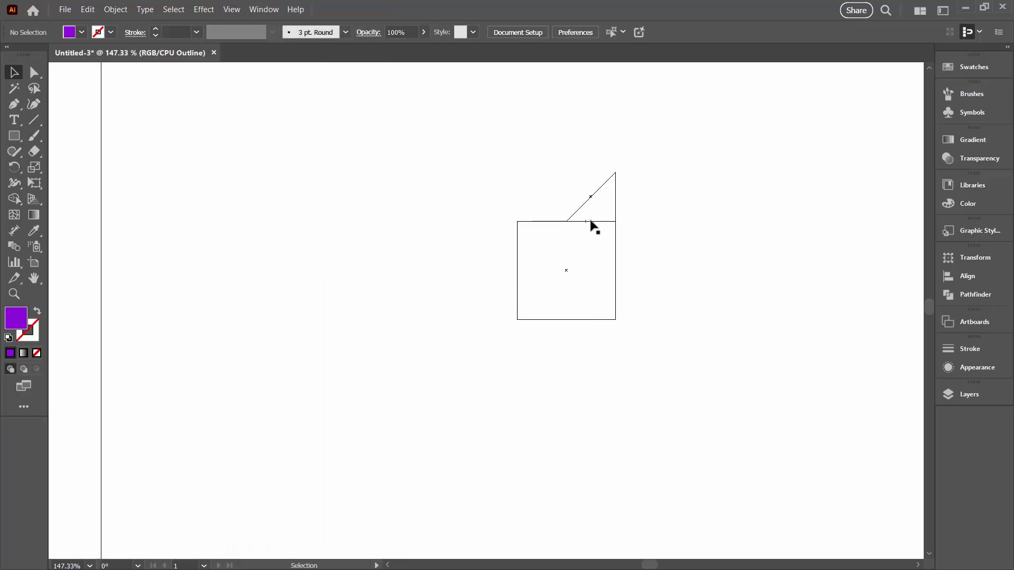
left_click(231, 9)
left_click(240, 44)
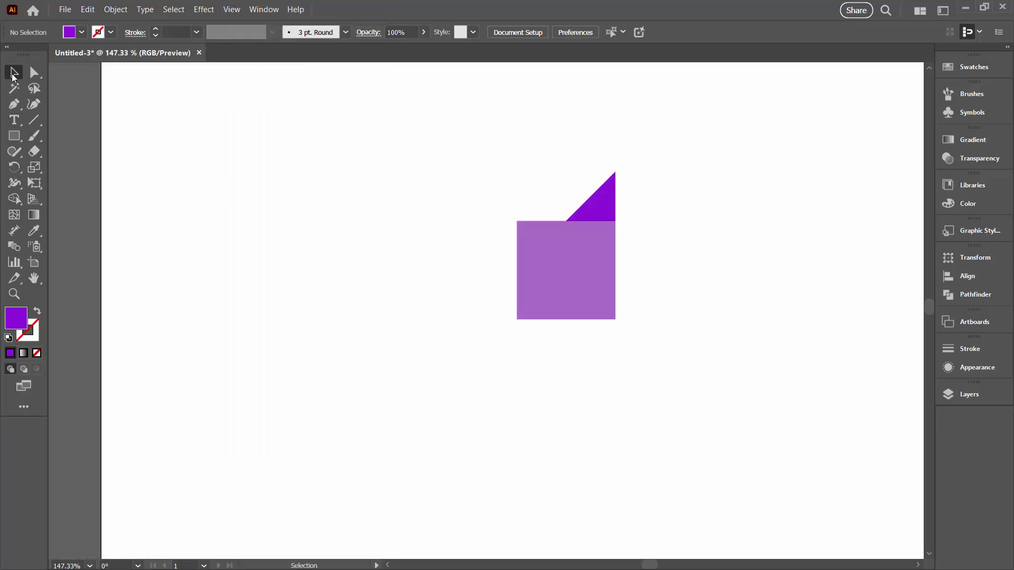
Step: Alt-drag a copy of the triangle and fill it darker purple #5A1193
left_click(604, 207)
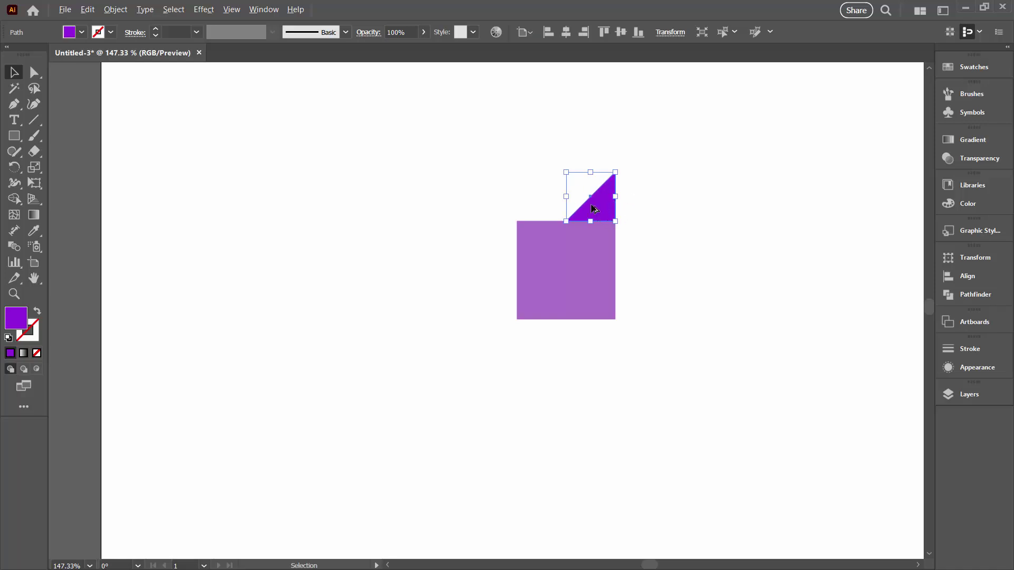
left_click_drag(590, 205, 667, 291)
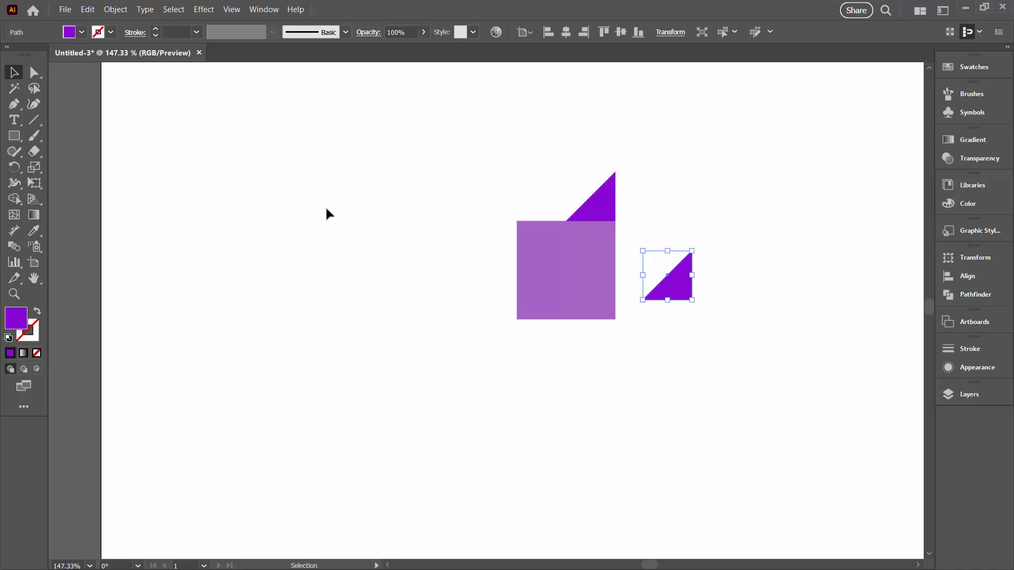
double_click(11, 315)
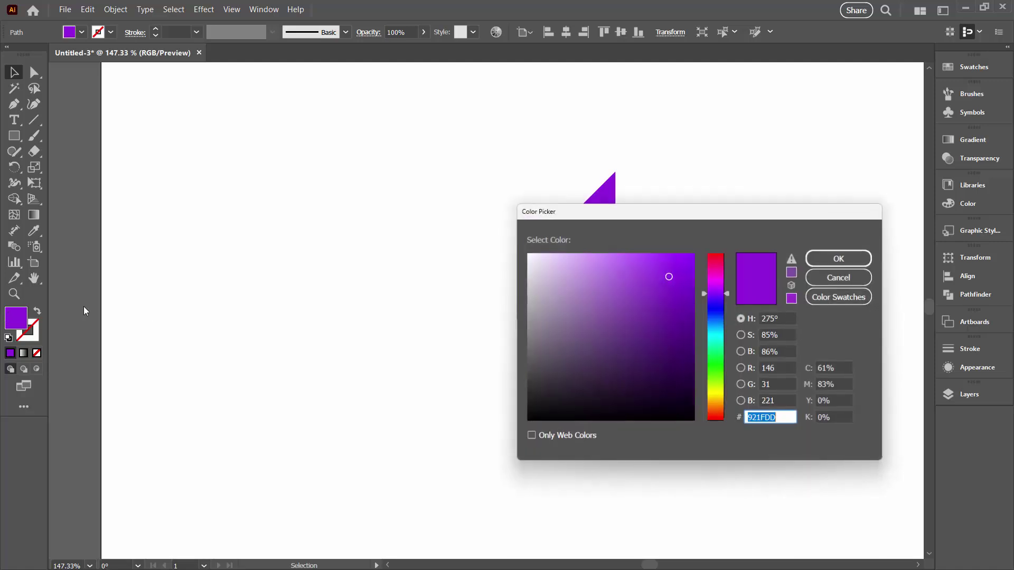
type("5A1193")
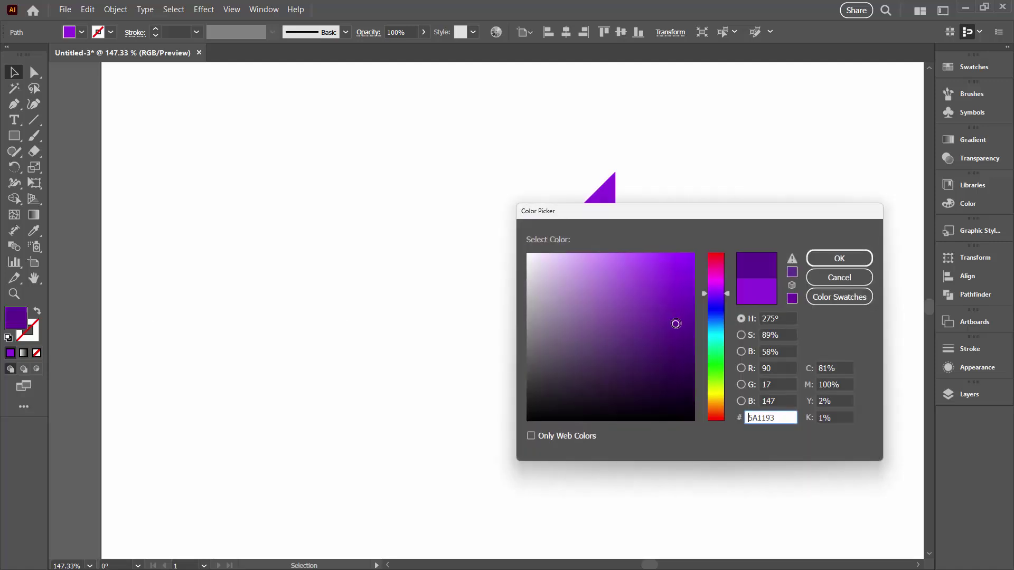
left_click(830, 259)
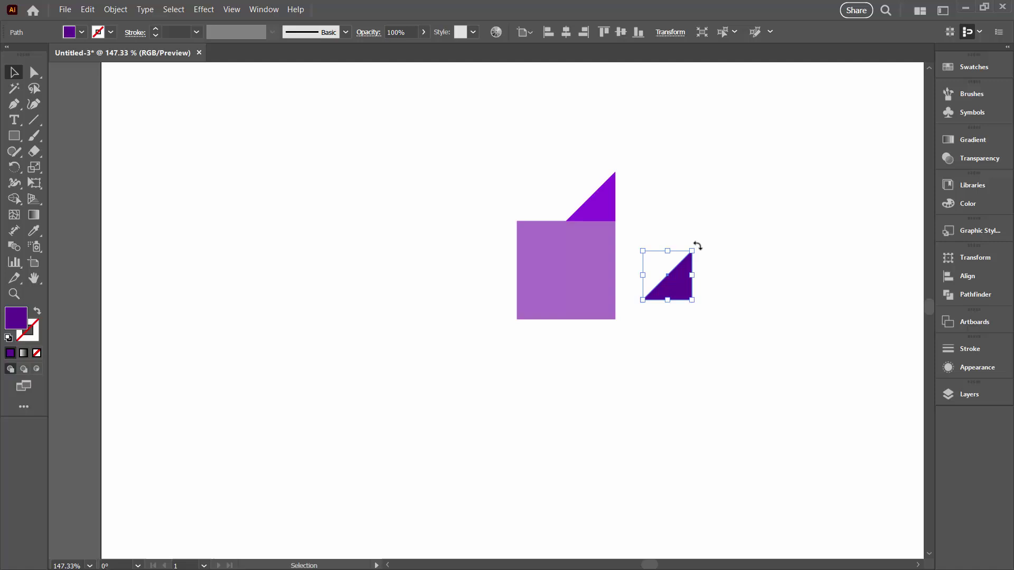
Step: Rotate the copy 270°, set it against the square's right side, and check in Outline view
left_click_drag(697, 246, 632, 331)
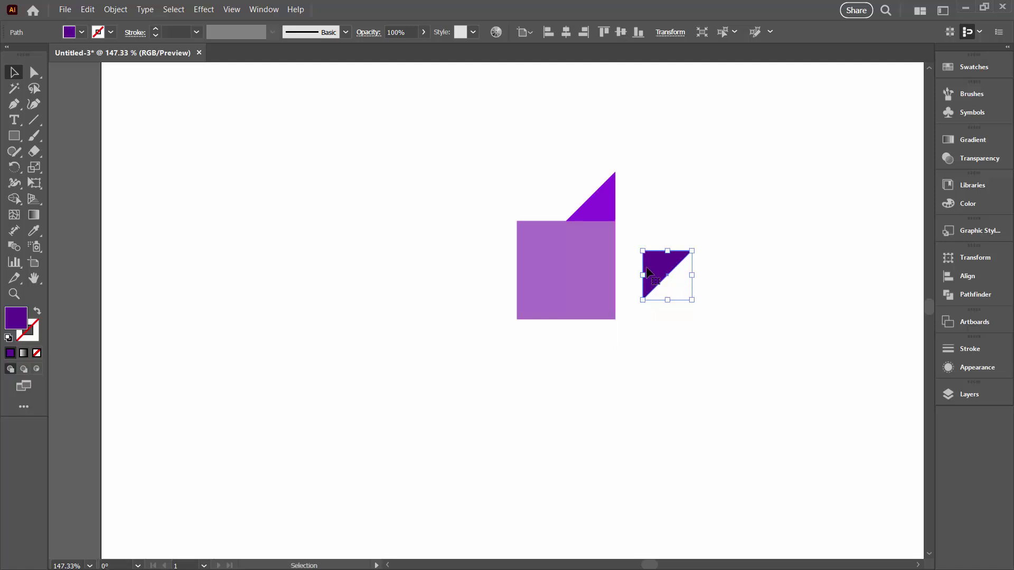
left_click_drag(647, 272, 625, 237)
left_click(528, 161)
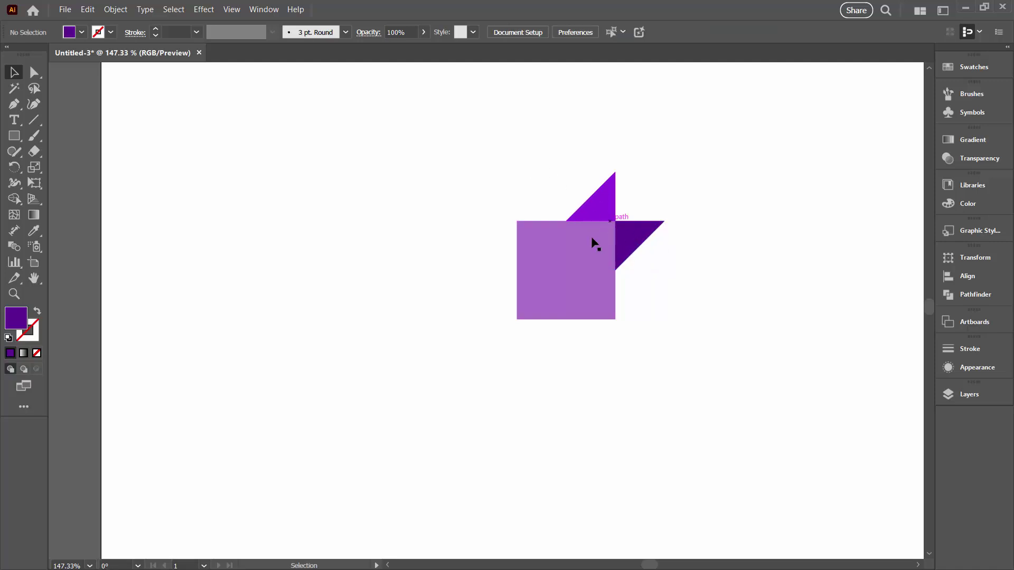
left_click(223, 10)
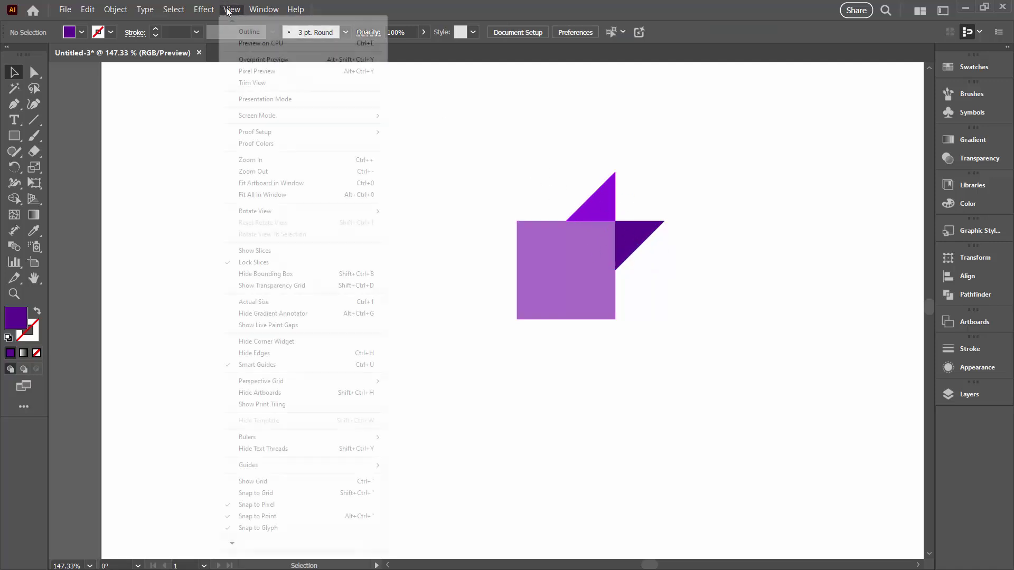
left_click(236, 32)
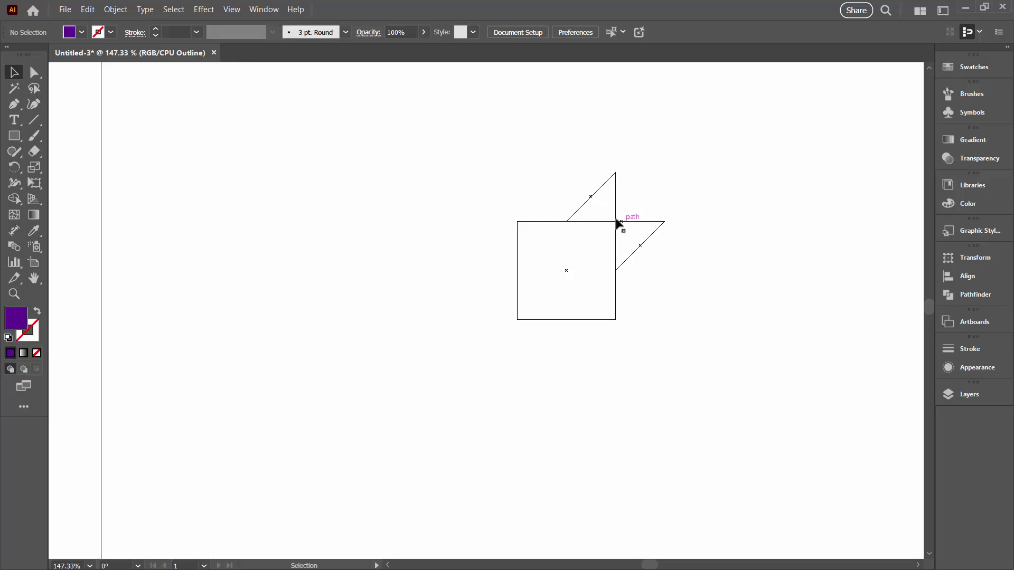
left_click(232, 9)
left_click(241, 32)
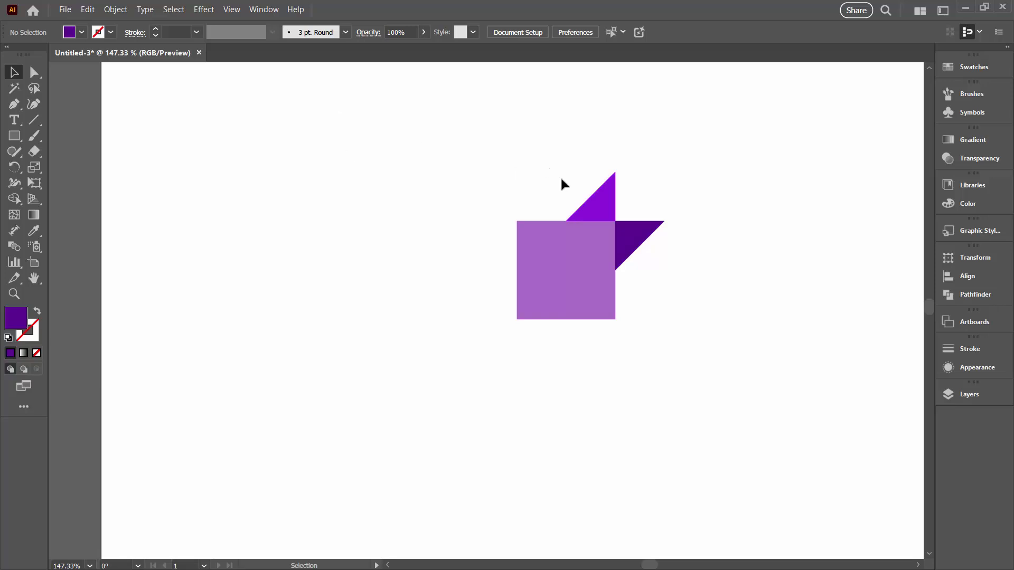
Step: Select the square and both triangles and Unite them with the Pathfinder panel
left_click_drag(464, 160, 696, 378)
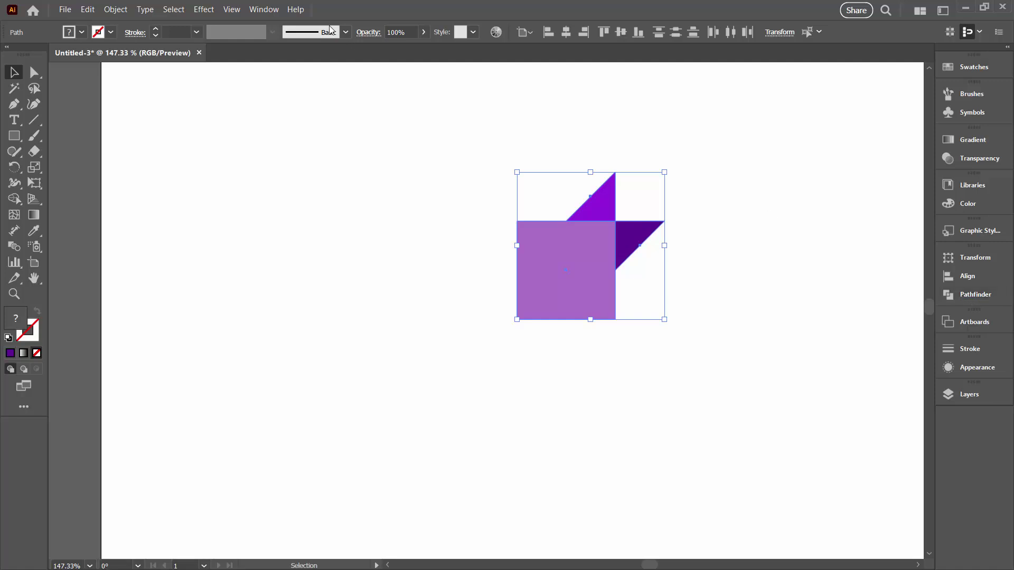
left_click(261, 10)
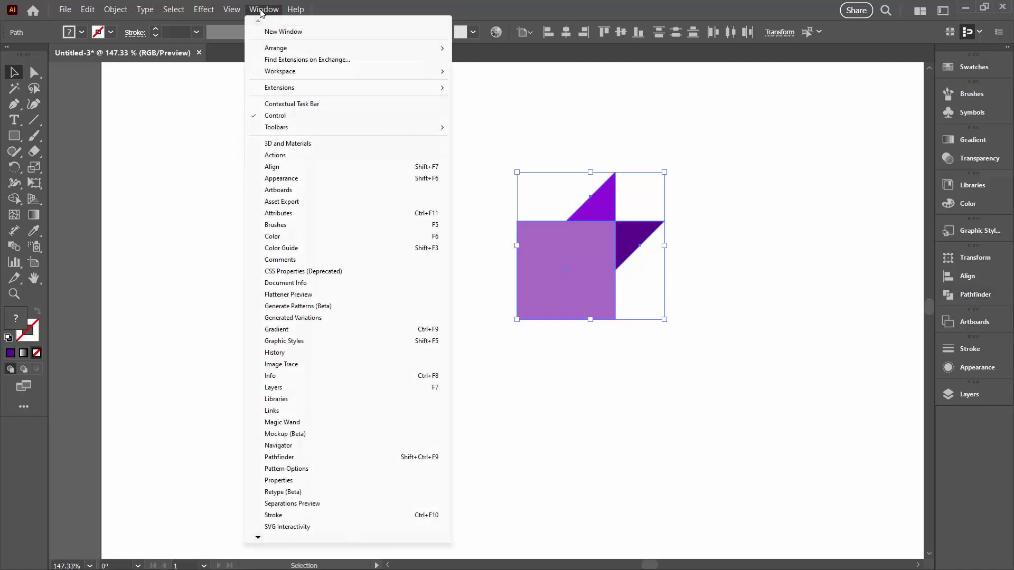
left_click(280, 456)
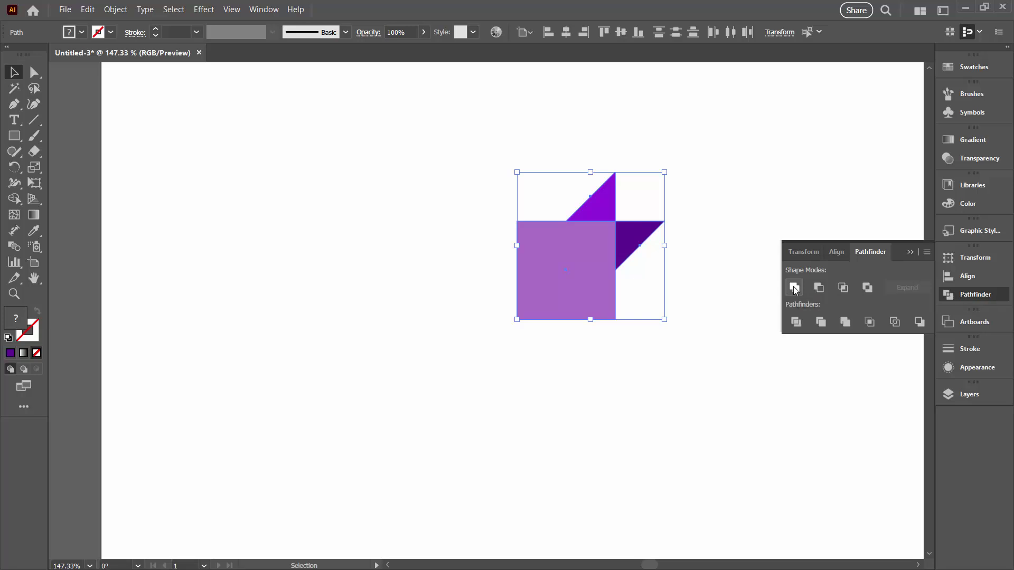
left_click(792, 286)
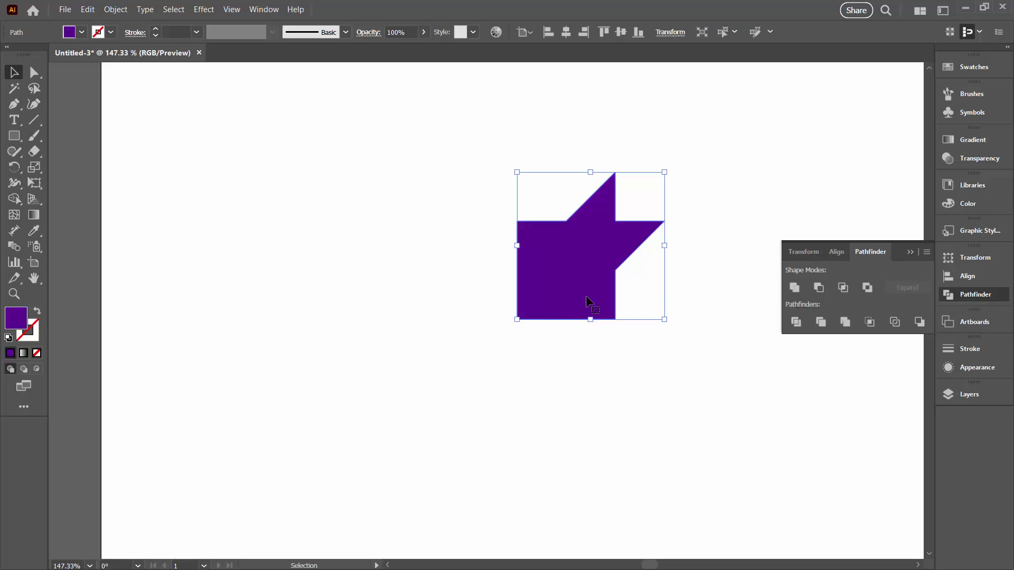
Step: Duplicate the merged shape, recolour it lighter purple, and fit it diagonally below-left of the original
left_click(911, 253)
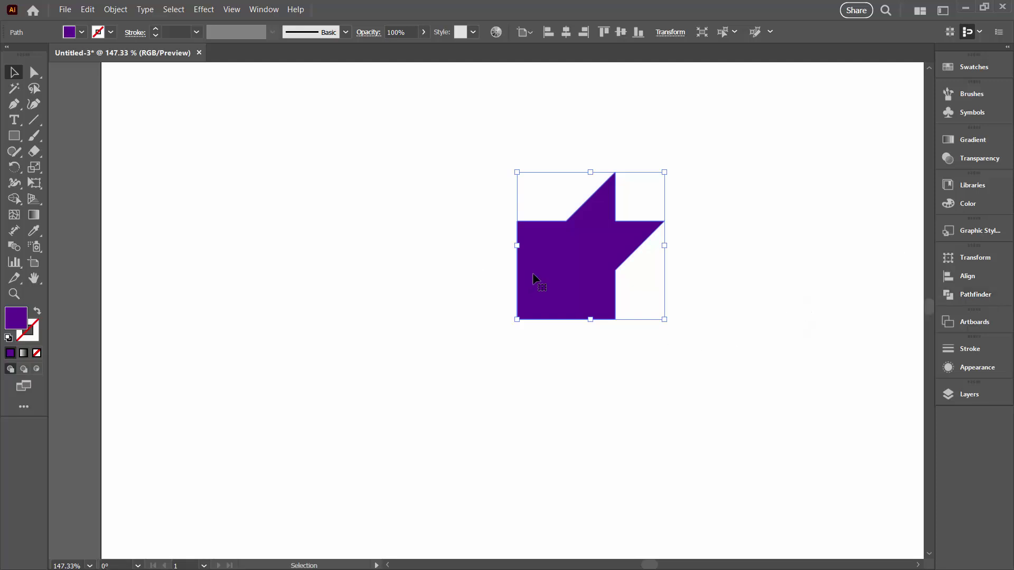
left_click_drag(546, 275, 285, 338)
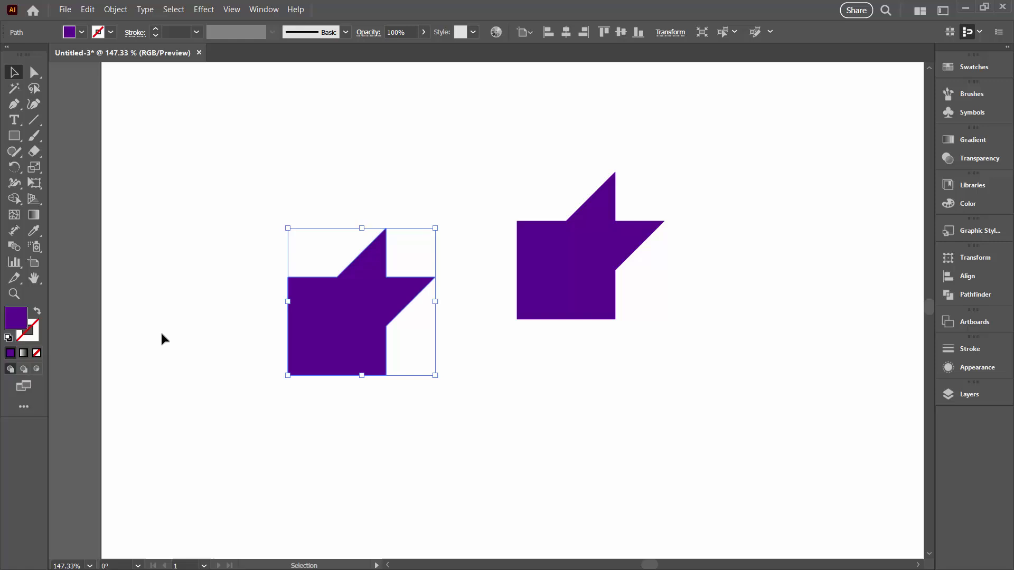
double_click(16, 319)
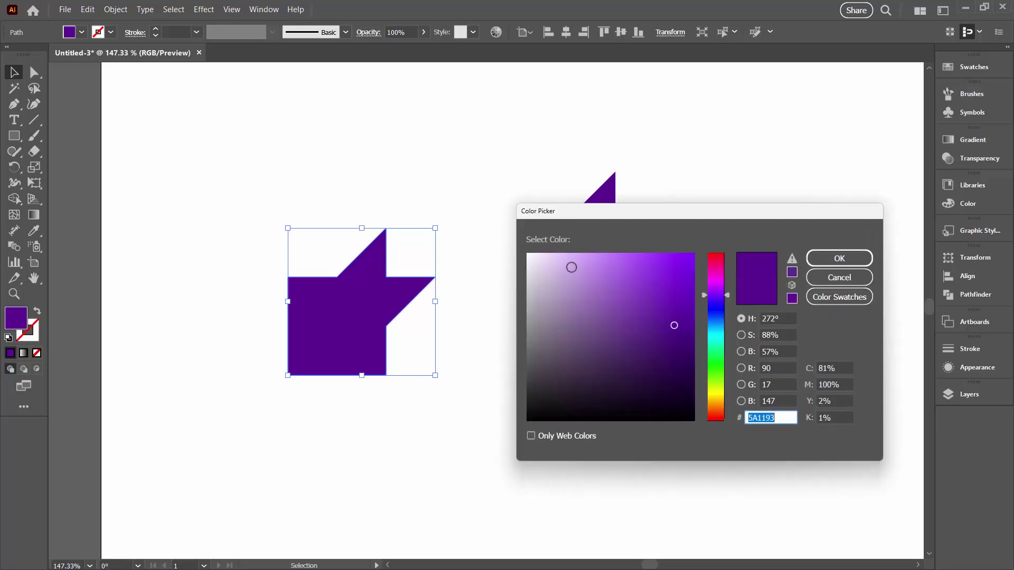
left_click(640, 275)
left_click(839, 258)
left_click_drag(382, 357, 464, 375)
left_click(570, 373)
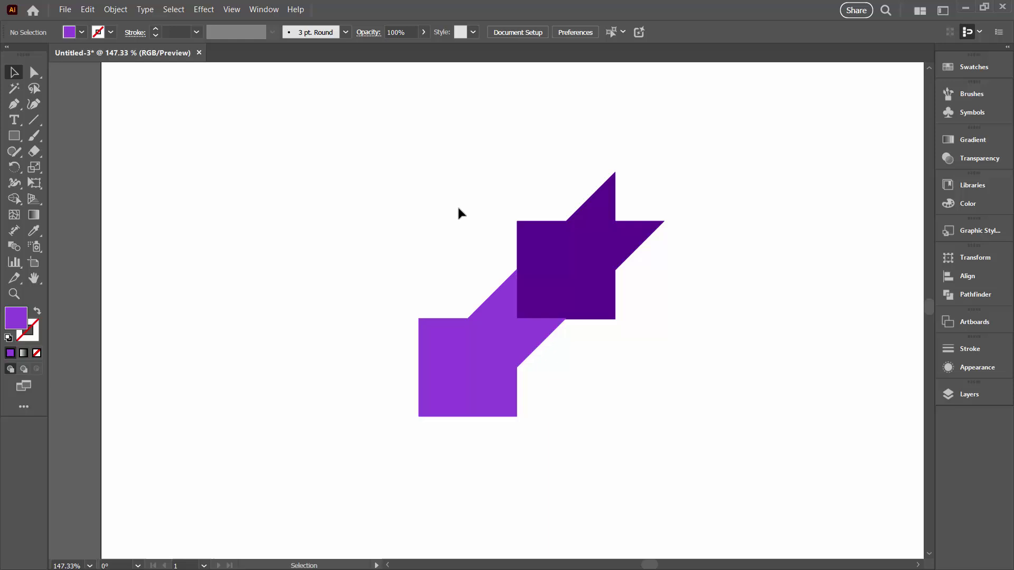
Step: In Outline view, zoom in and nudge the light purple shape down to close the gap
left_click(232, 9)
left_click(246, 31)
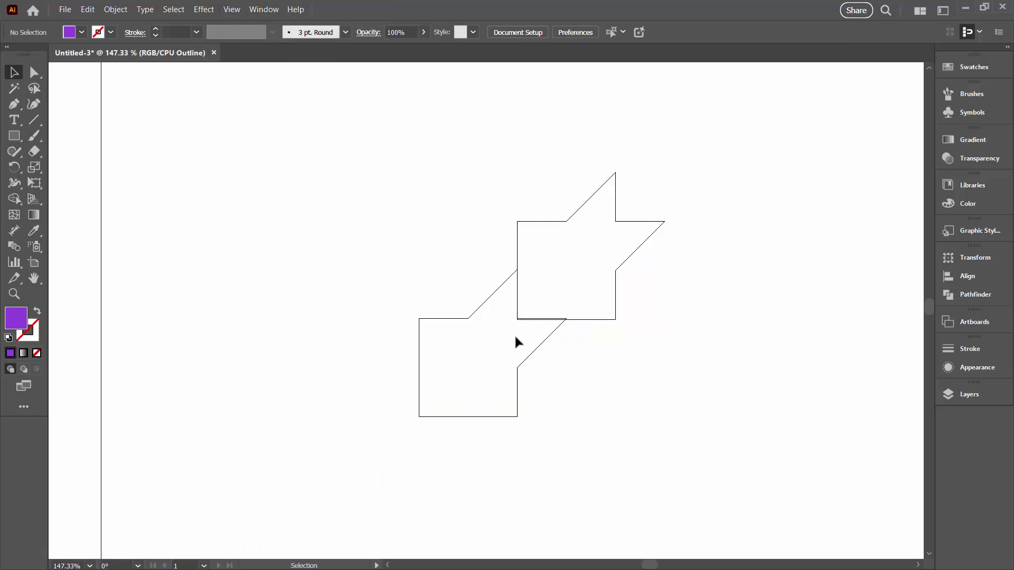
left_click(14, 294)
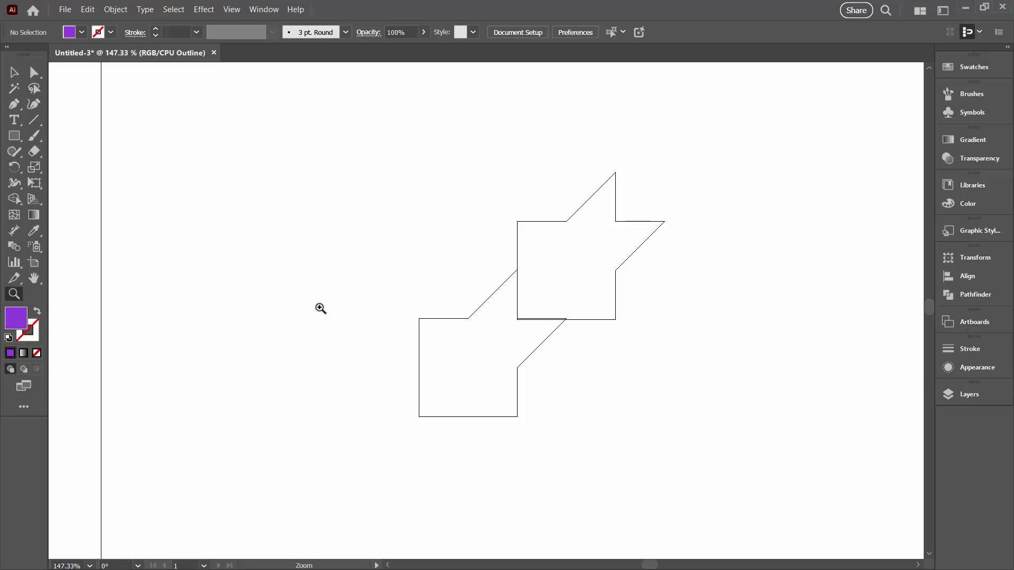
left_click_drag(364, 168, 699, 455)
left_click(13, 72)
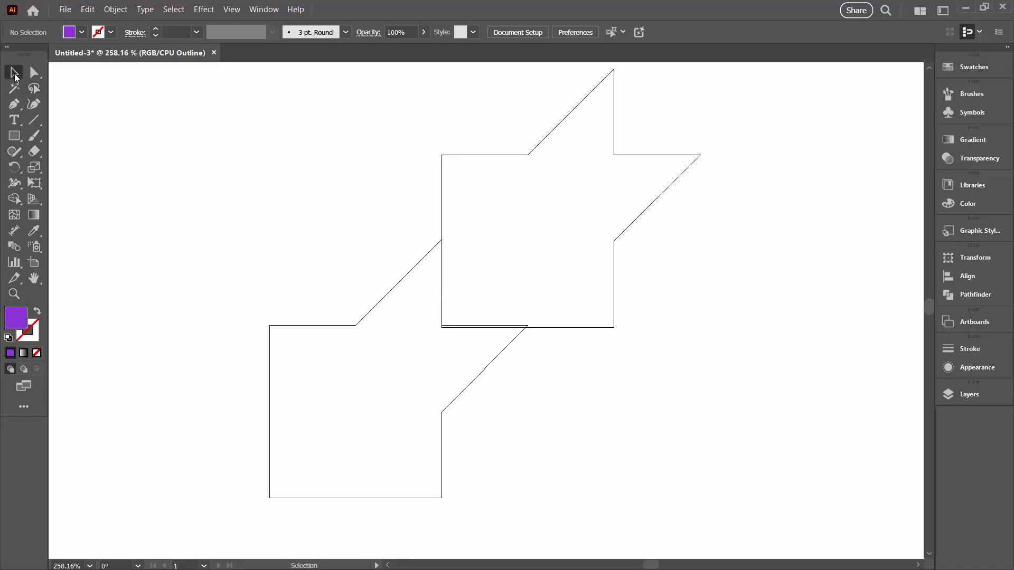
left_click(464, 393)
key("Down")
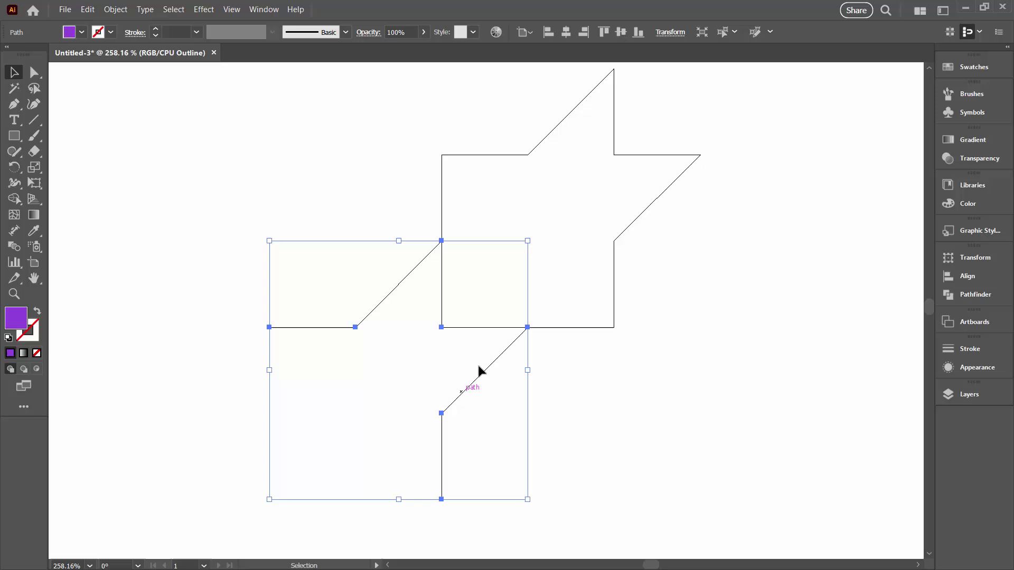
left_click(562, 362)
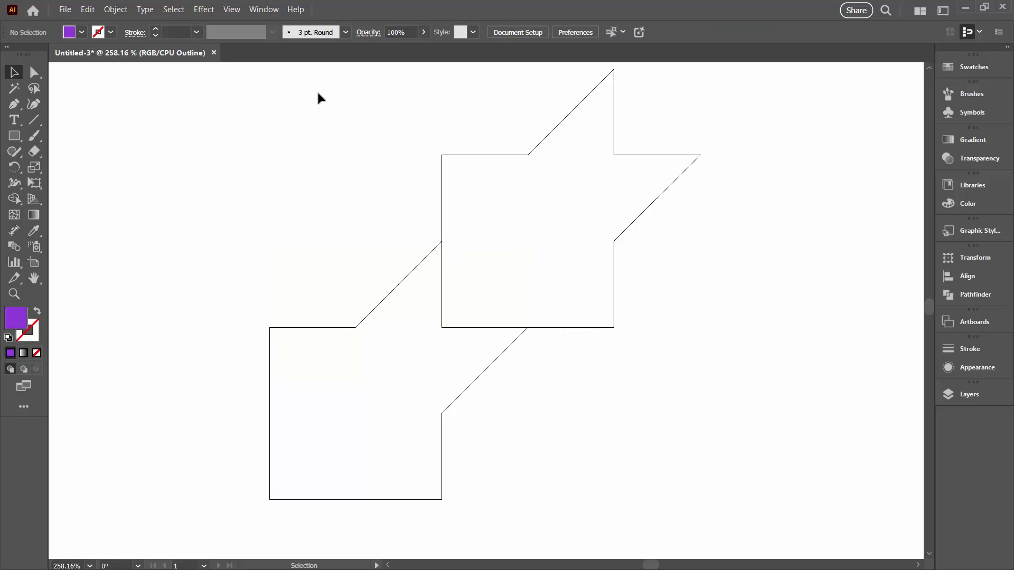
left_click(230, 10)
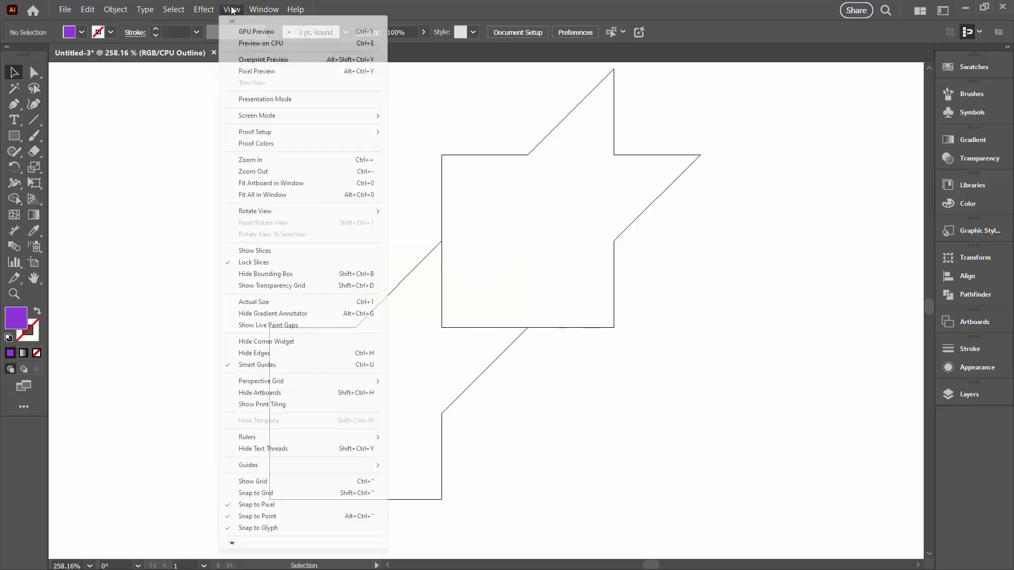
left_click(257, 32)
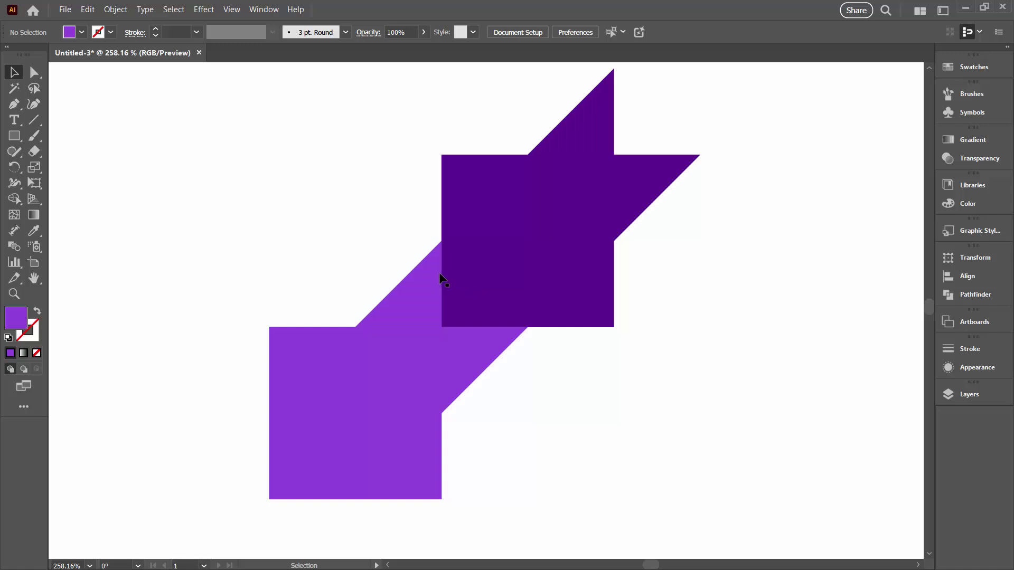
Step: Set the fill to magenta and draw a 100 × 100 px square
double_click(12, 316)
left_click(724, 272)
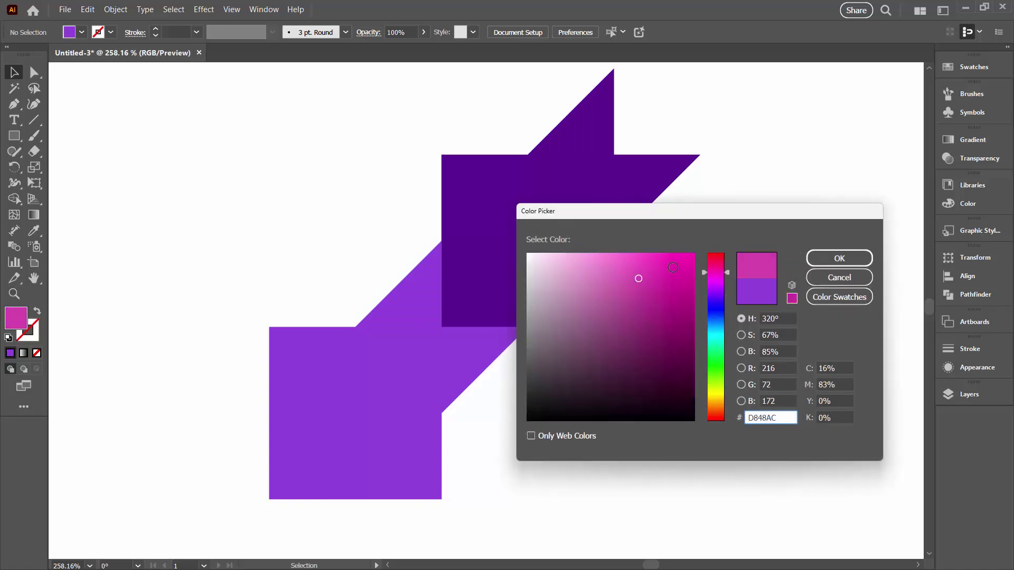
left_click(670, 268)
left_click(839, 258)
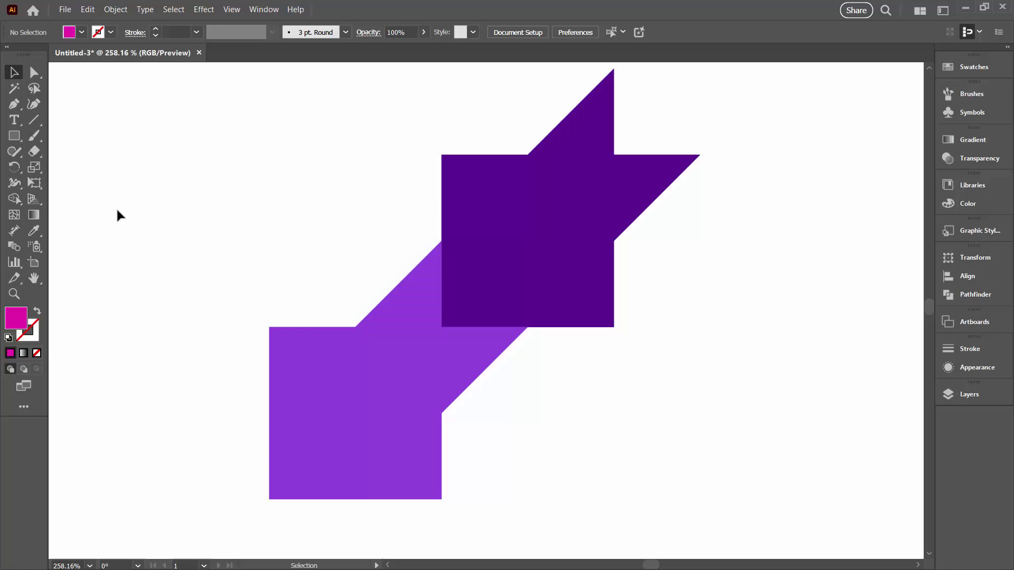
left_click(15, 135)
left_click(261, 205)
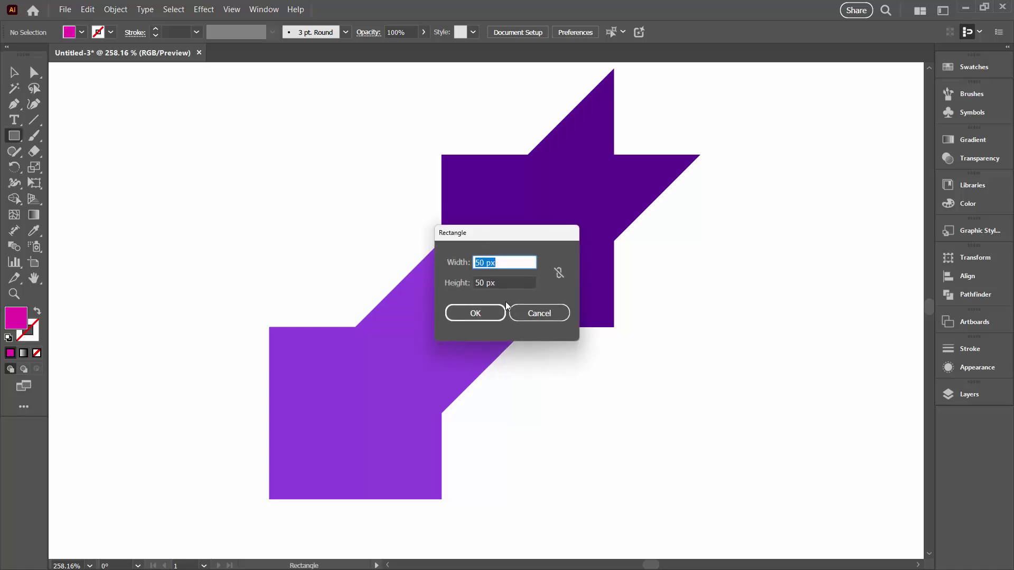
type("100")
key("Tab")
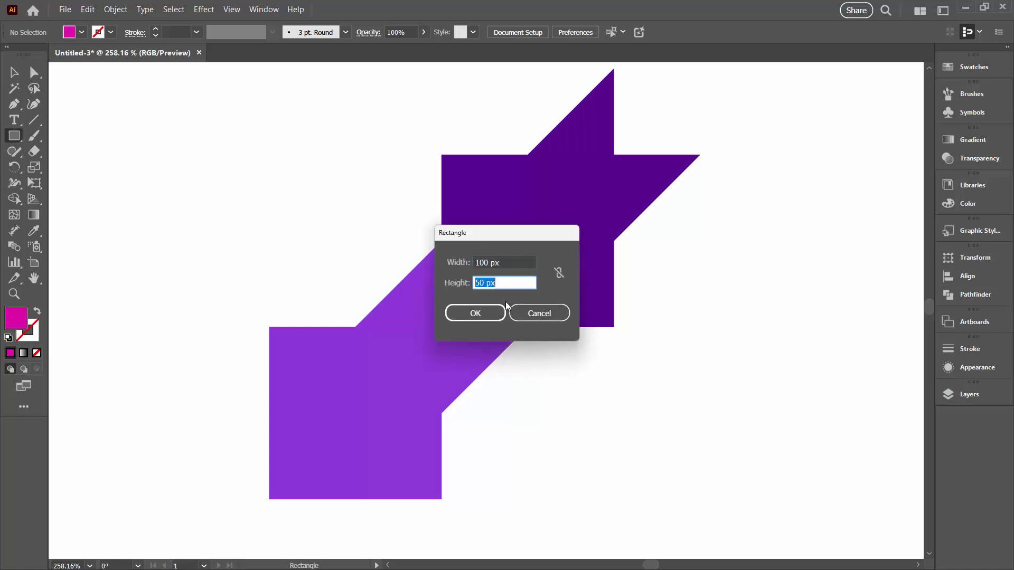
type("100")
key("Return")
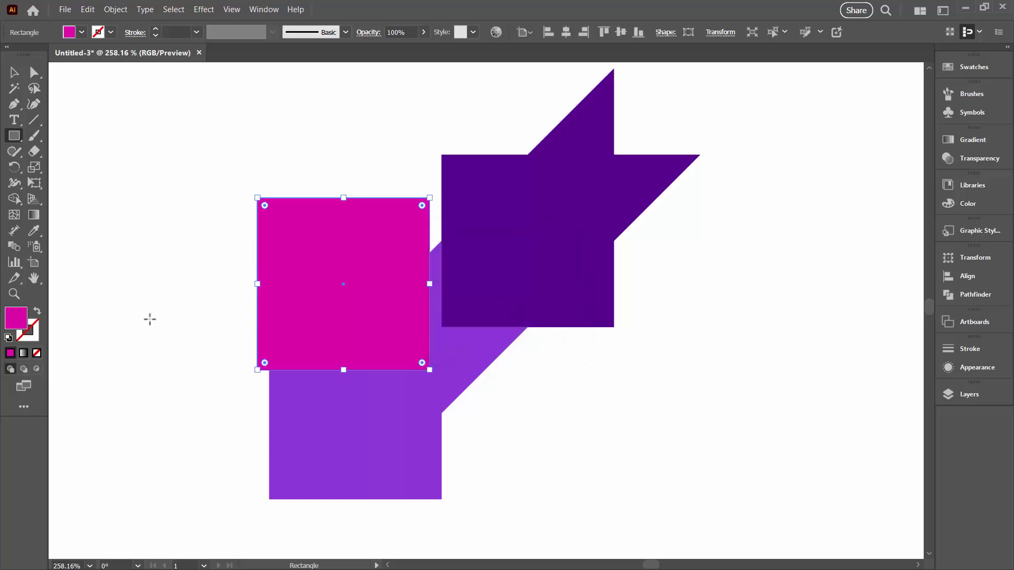
Step: Move the magenta square directly beneath the dark purple shape and check it in Outline view
left_click(12, 72)
left_click_drag(314, 328, 498, 457)
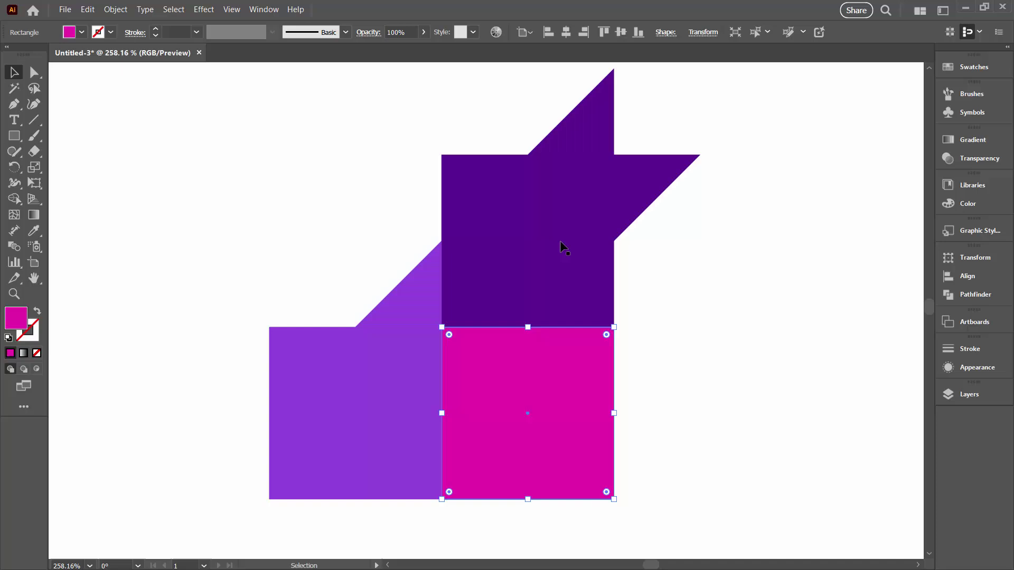
left_click(632, 365)
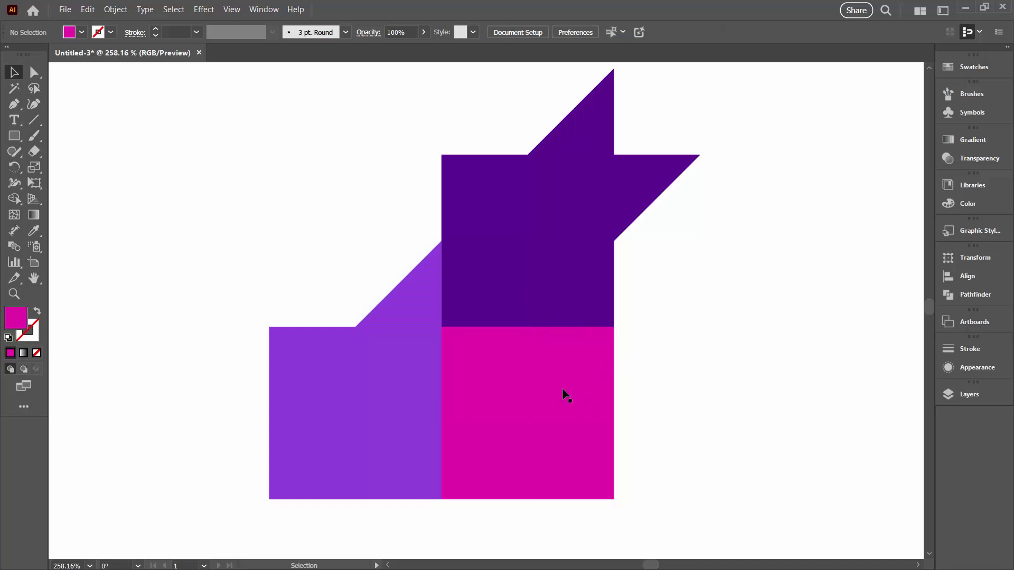
left_click(232, 9)
left_click(249, 30)
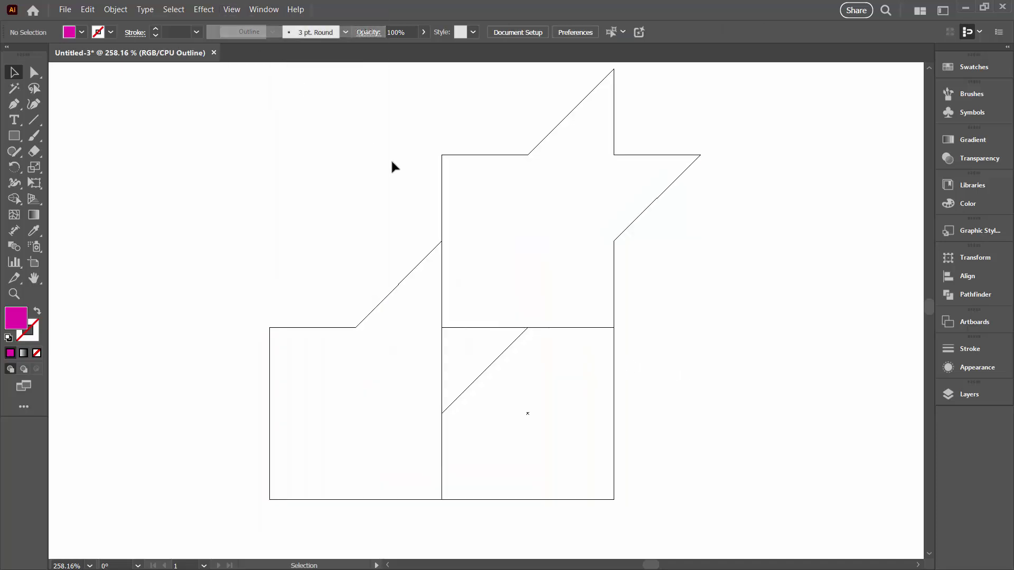
left_click(231, 10)
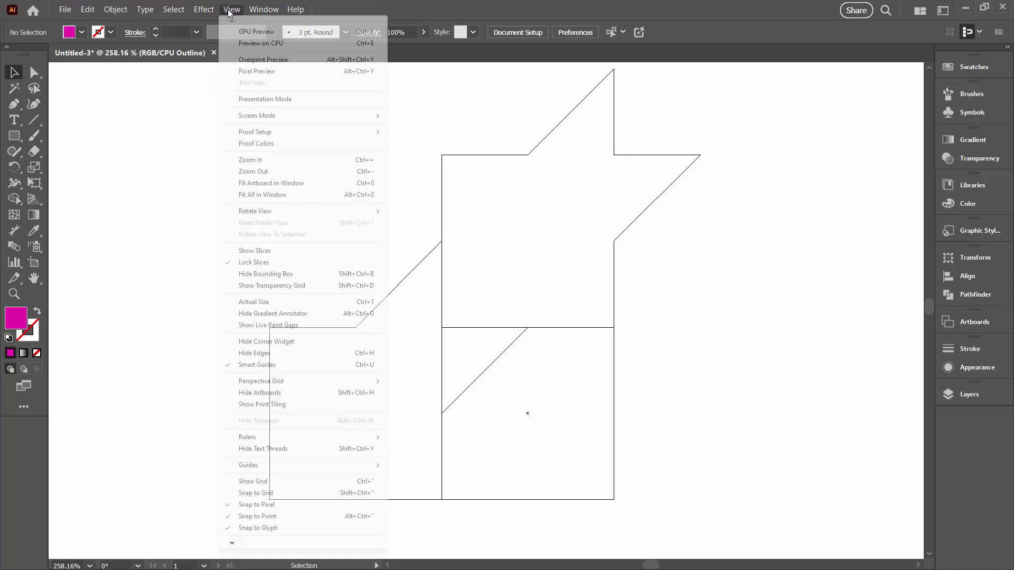
left_click(248, 31)
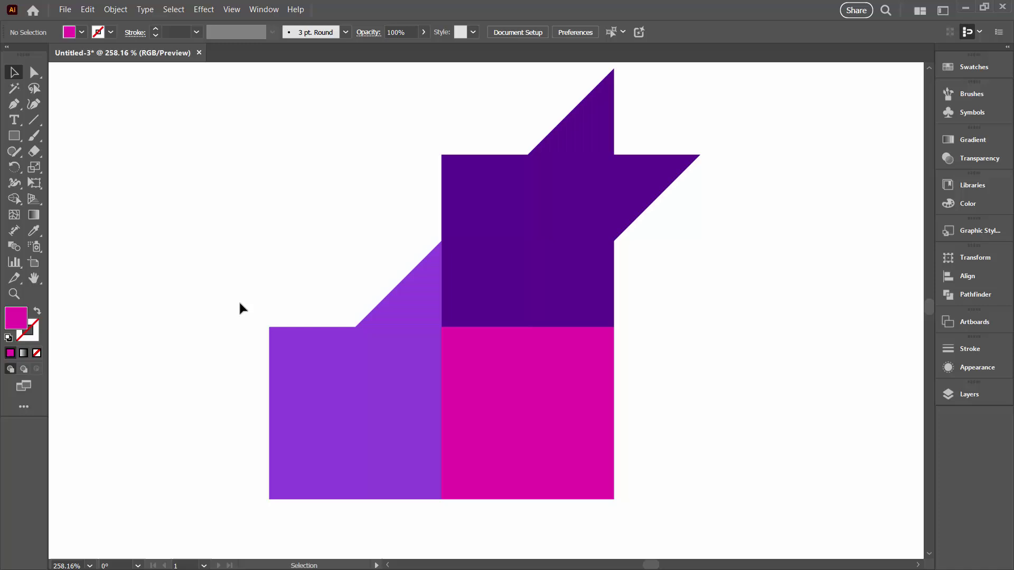
Step: Copy the light purple shape and Paste in Back to duplicate it
left_click_drag(227, 270, 271, 401)
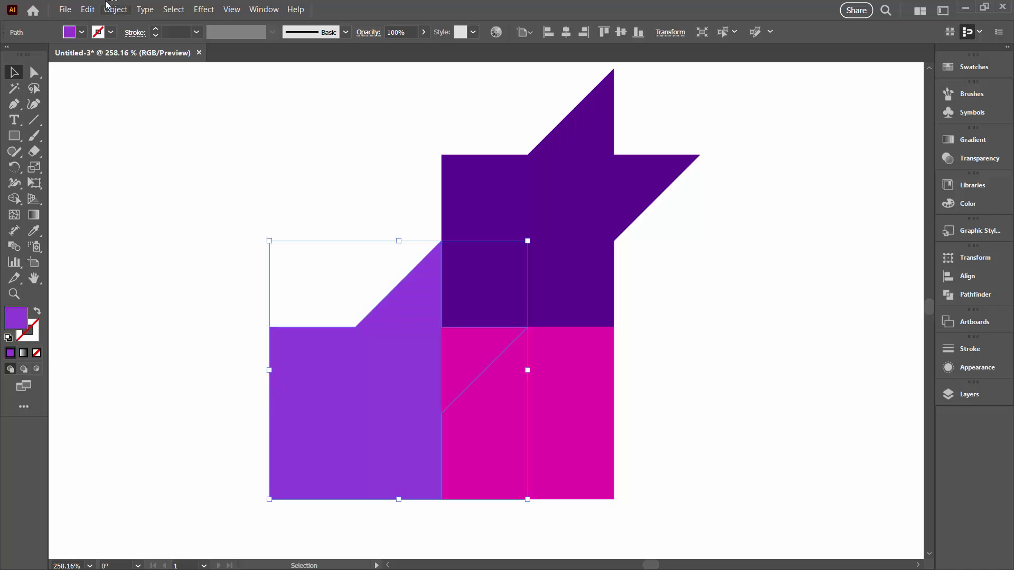
left_click(87, 9)
left_click(98, 62)
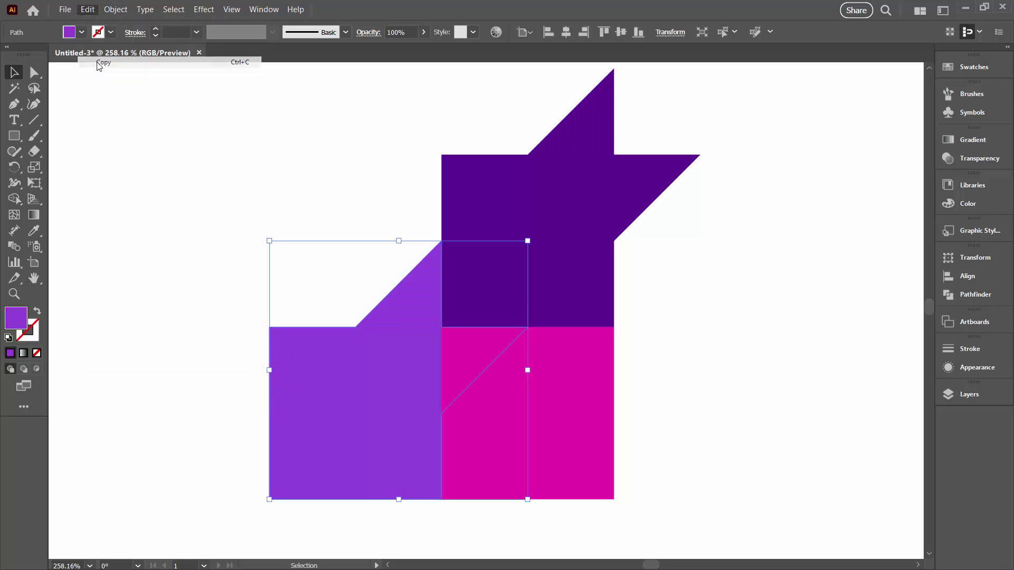
left_click(87, 10)
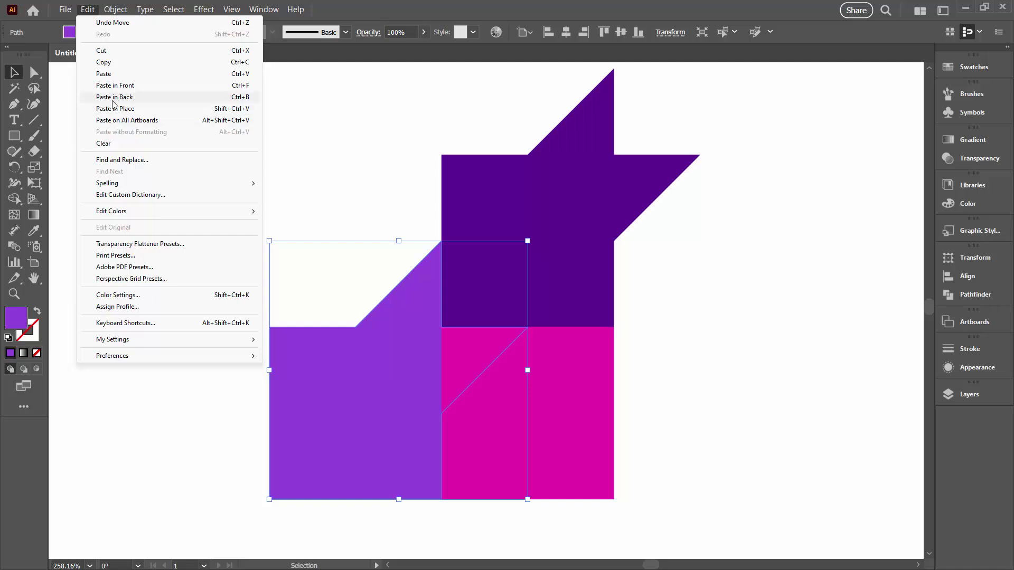
left_click(123, 85)
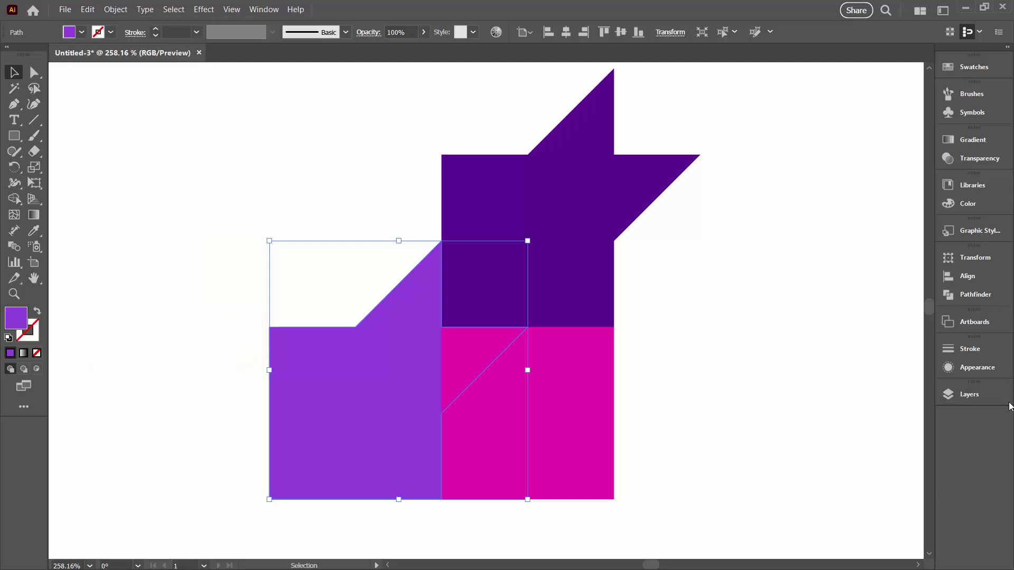
Step: In Layers, lock the original path, move the copy above <Rectangle>, and select both
left_click(953, 394)
left_click(823, 198)
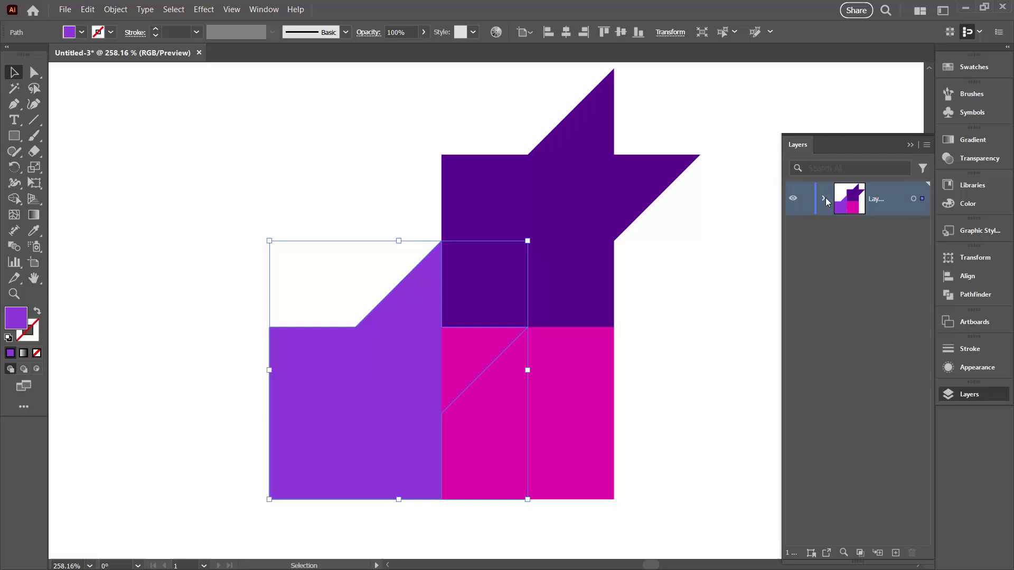
left_click_drag(783, 267, 690, 270)
left_click(676, 321)
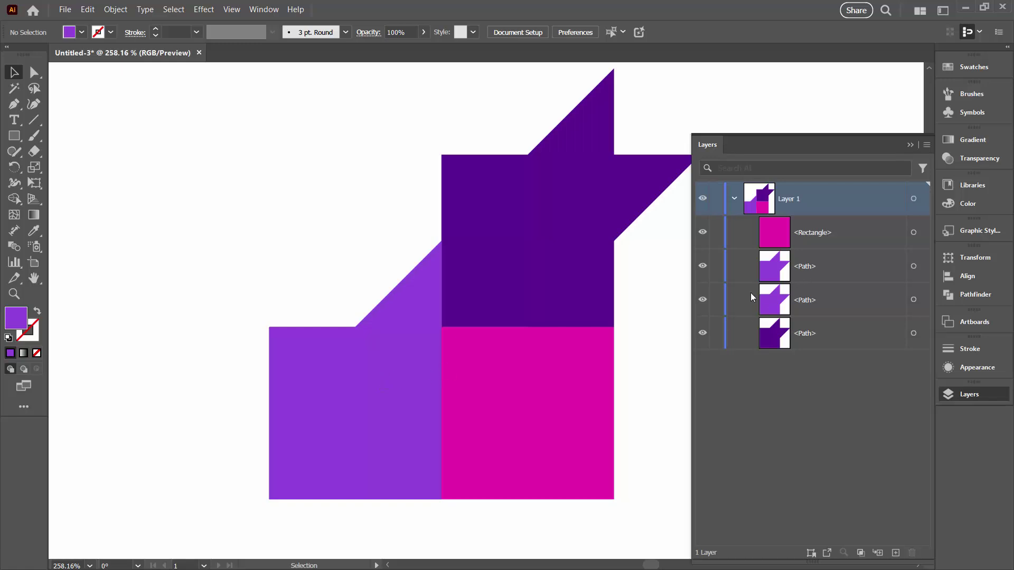
left_click(716, 300)
left_click_drag(858, 267, 854, 215)
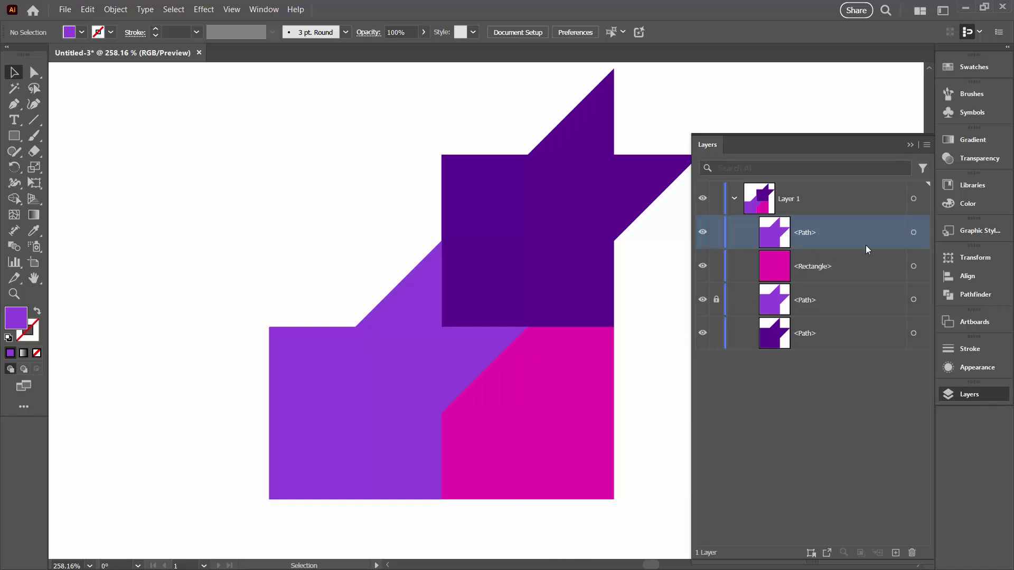
left_click(914, 232)
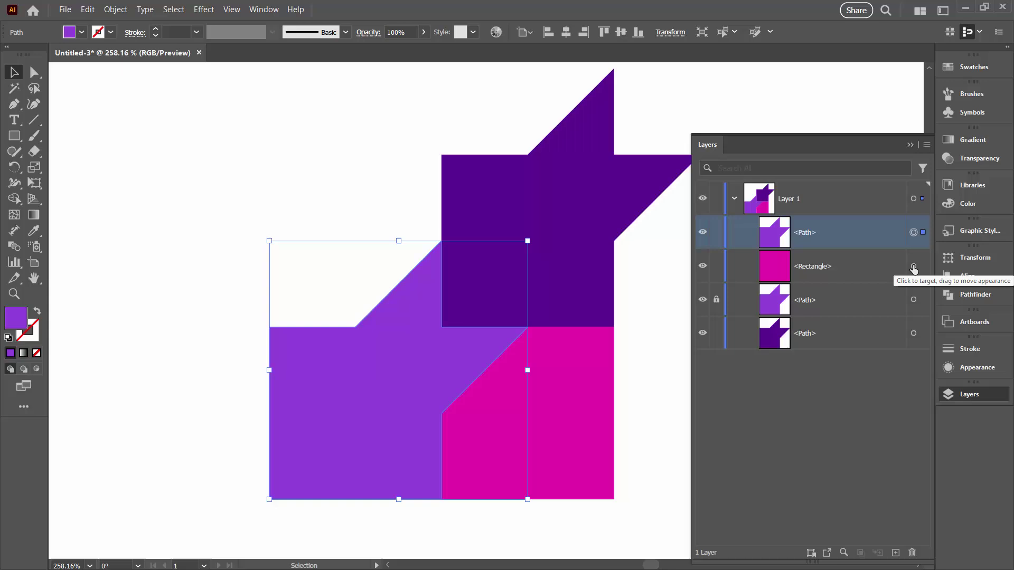
left_click(913, 266, "shift")
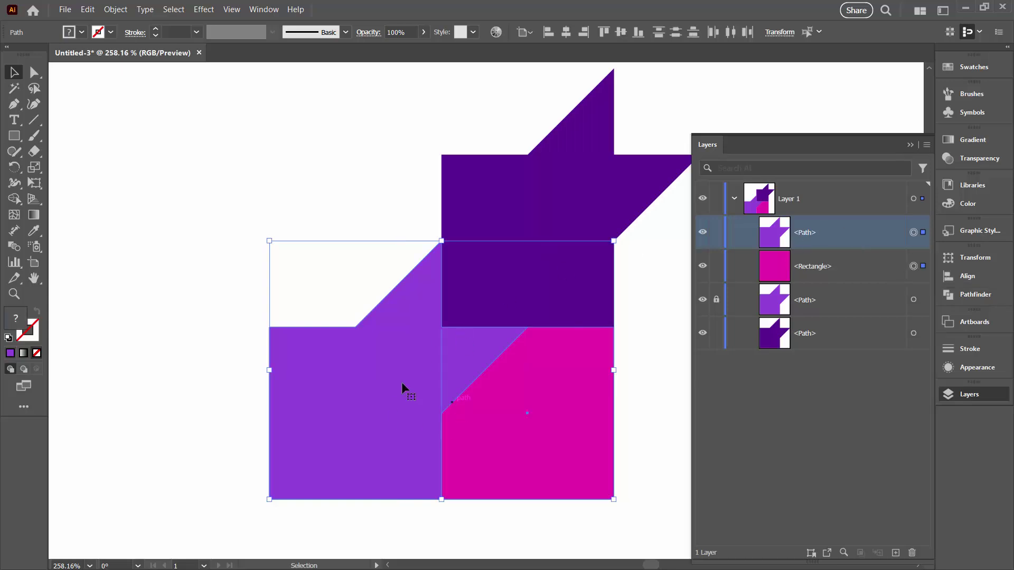
Step: Subtract the light purple copy from the magenta square with Pathfinder Minus Front, leaving a diagonal cut
left_click(968, 295)
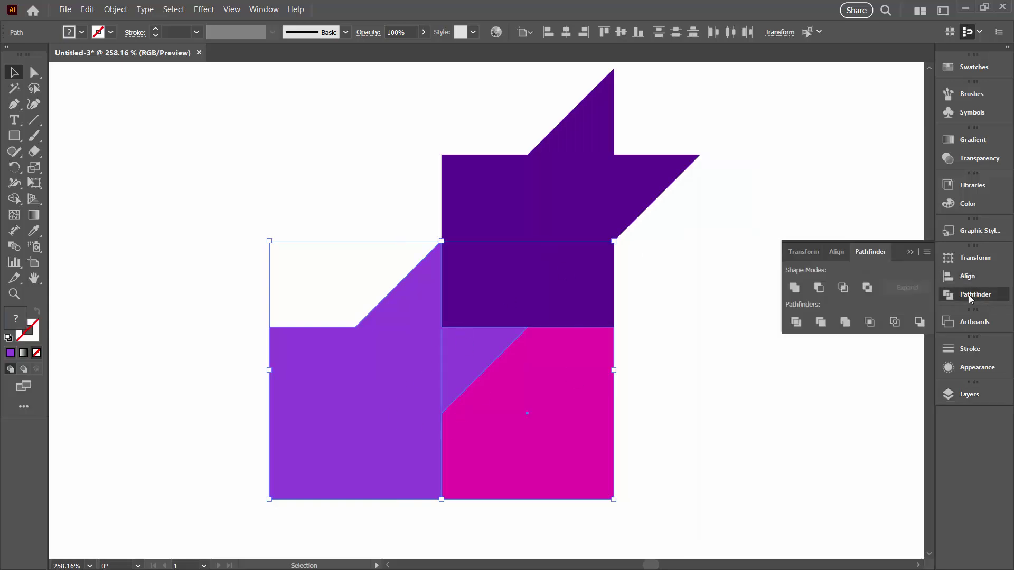
left_click(818, 288)
left_click(680, 420)
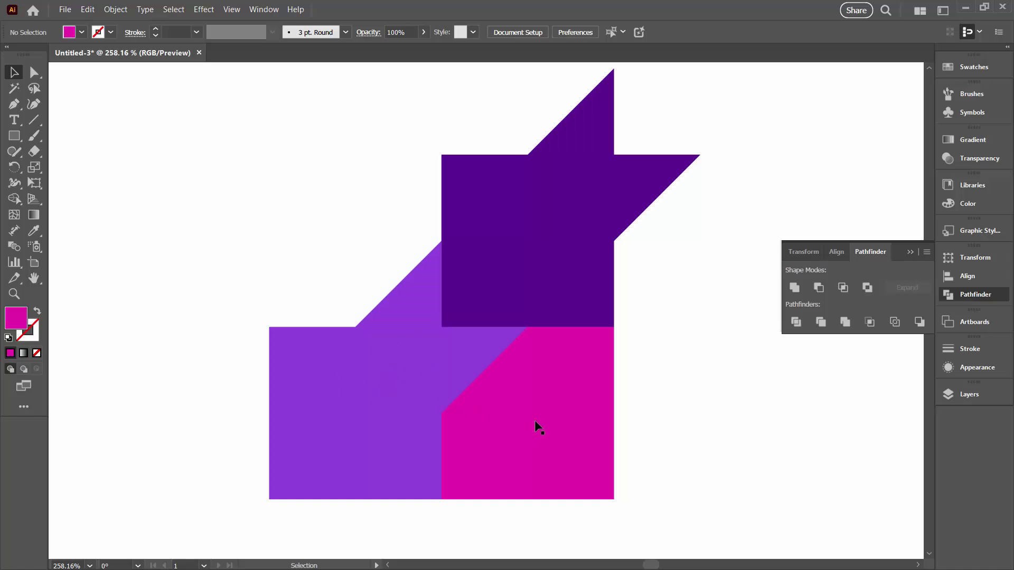
left_click_drag(534, 420, 587, 437)
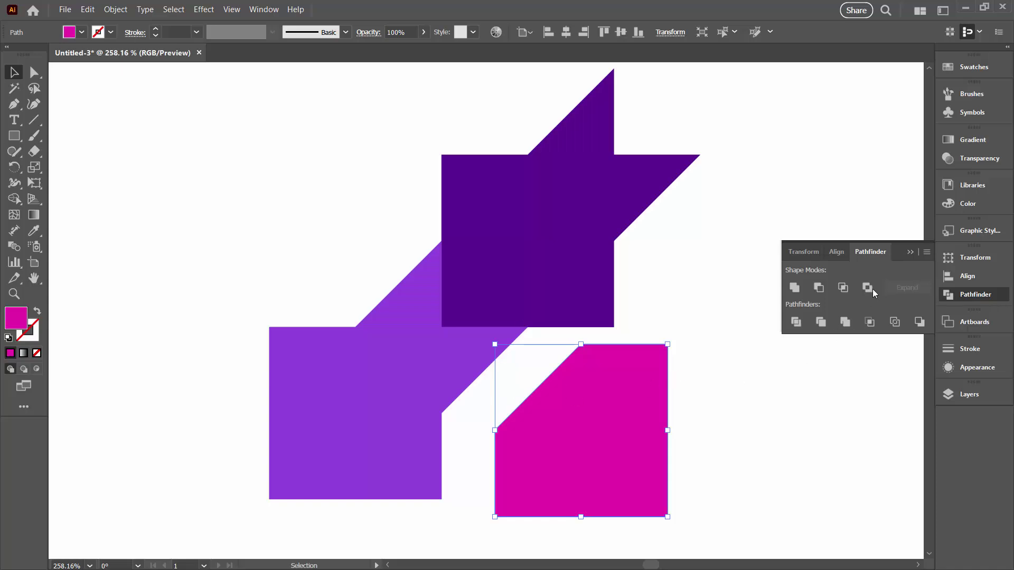
key("ctrl+z")
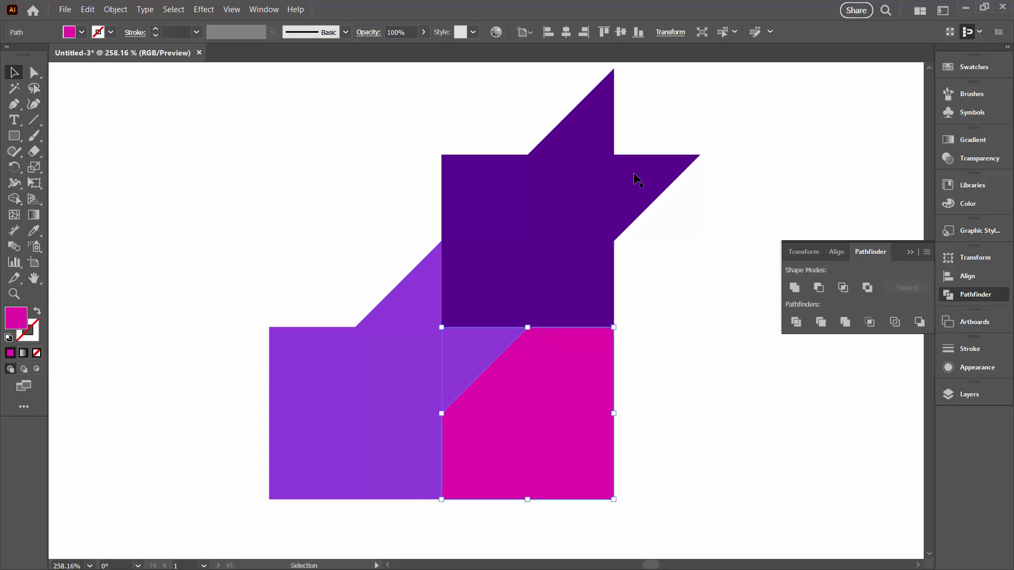
left_click(908, 254)
left_click(681, 476)
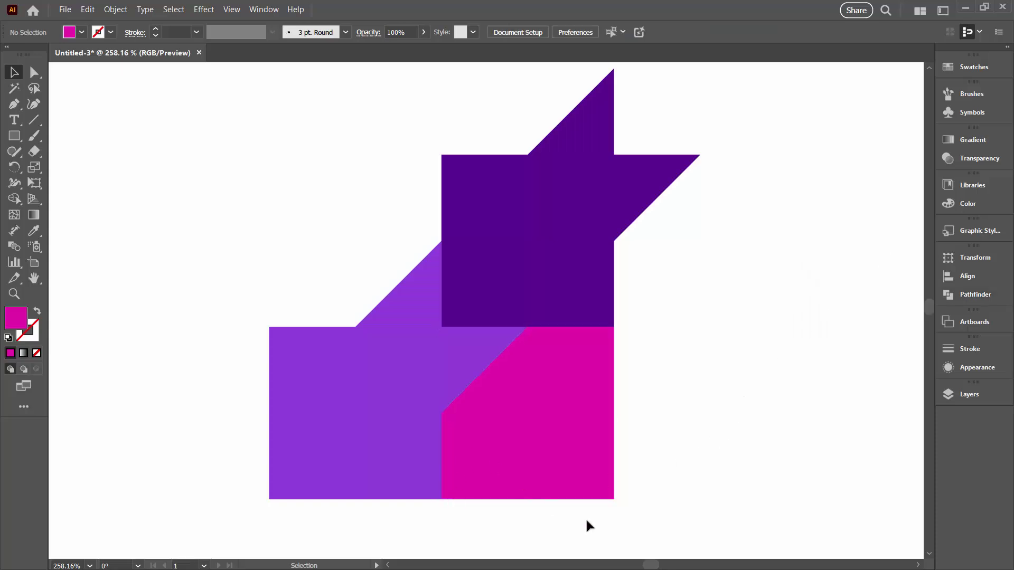
Step: Delete the magenta shape's bottom-right anchor and join the open path into a slanted parallelogram
left_click(34, 74)
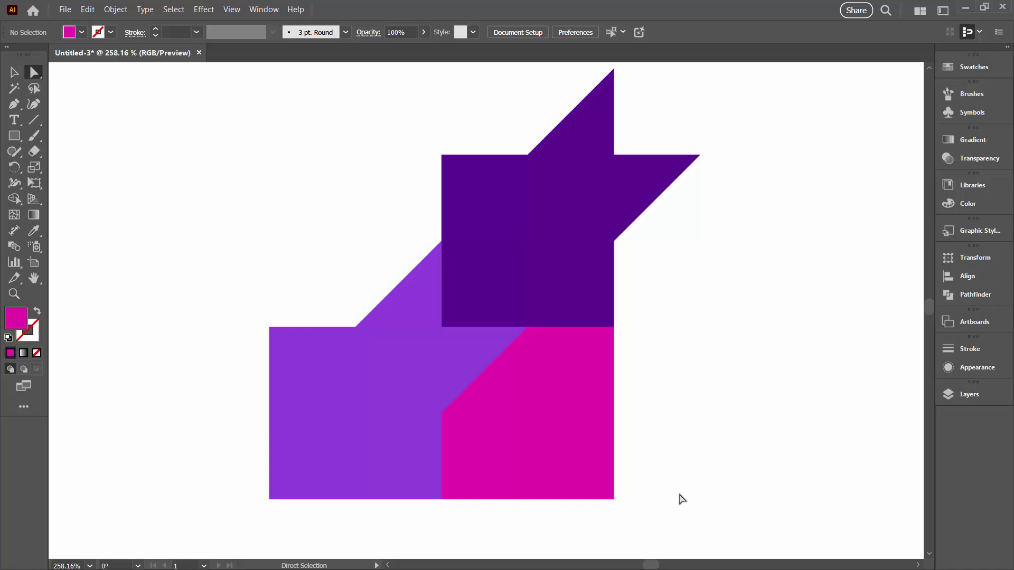
left_click_drag(653, 515, 612, 500)
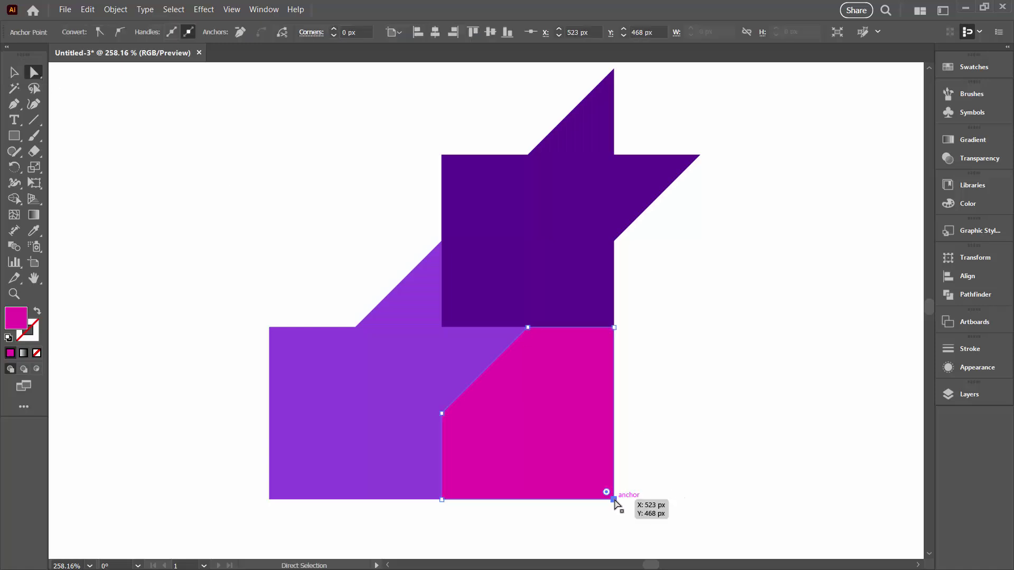
key("Delete")
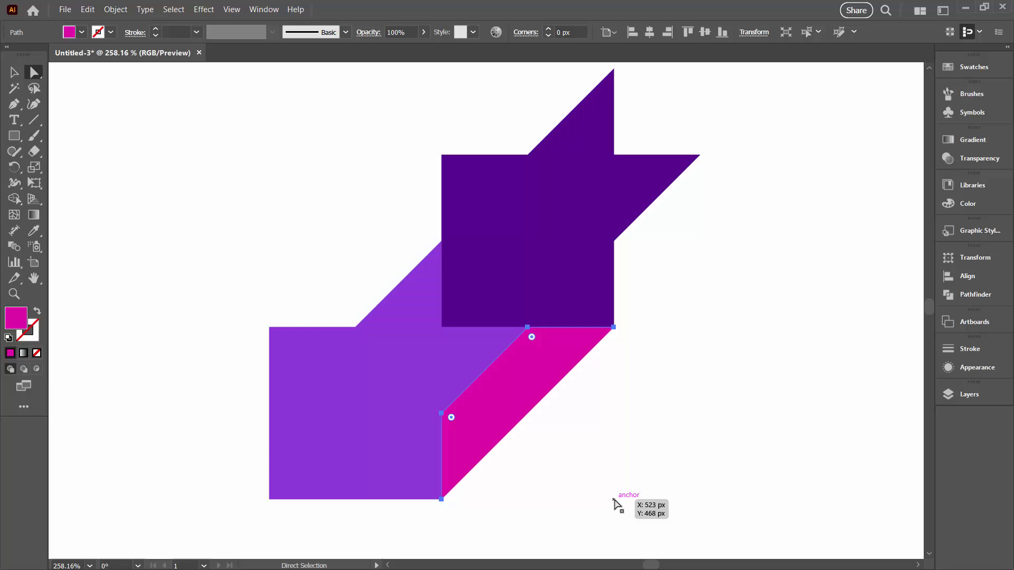
left_click(115, 10)
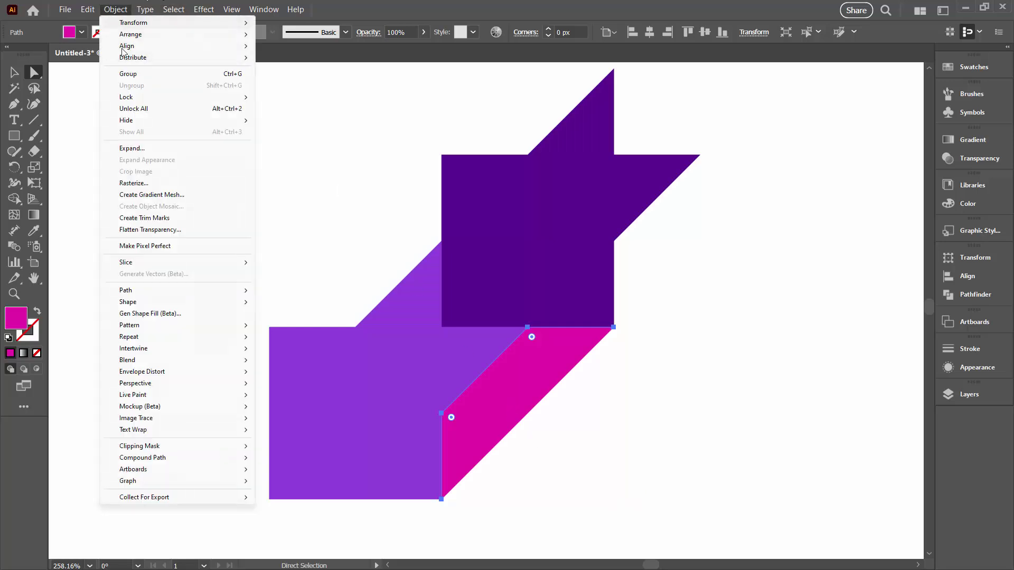
mouse_move(182, 291)
left_click(294, 291)
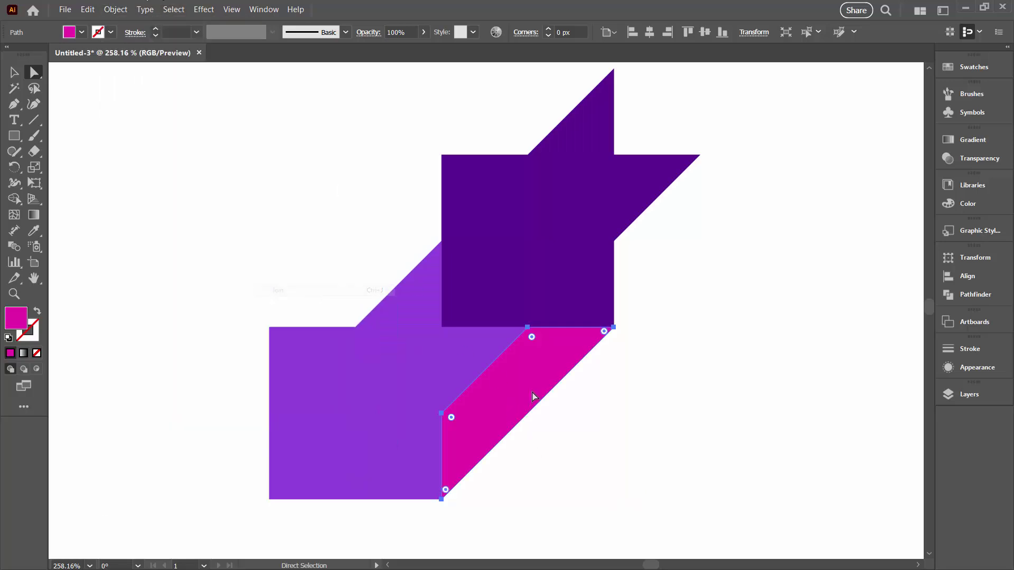
left_click(550, 403)
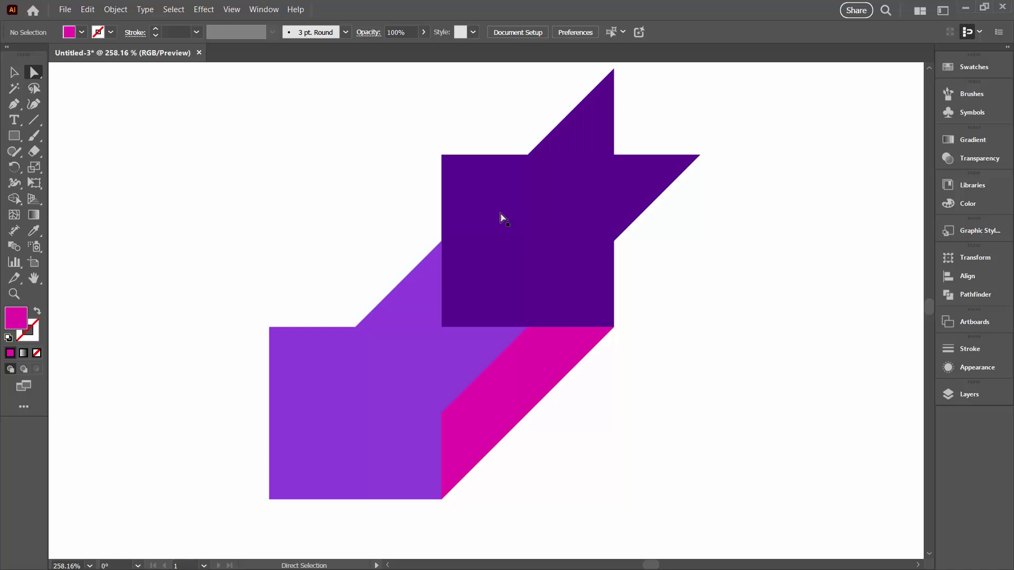
left_click(14, 73)
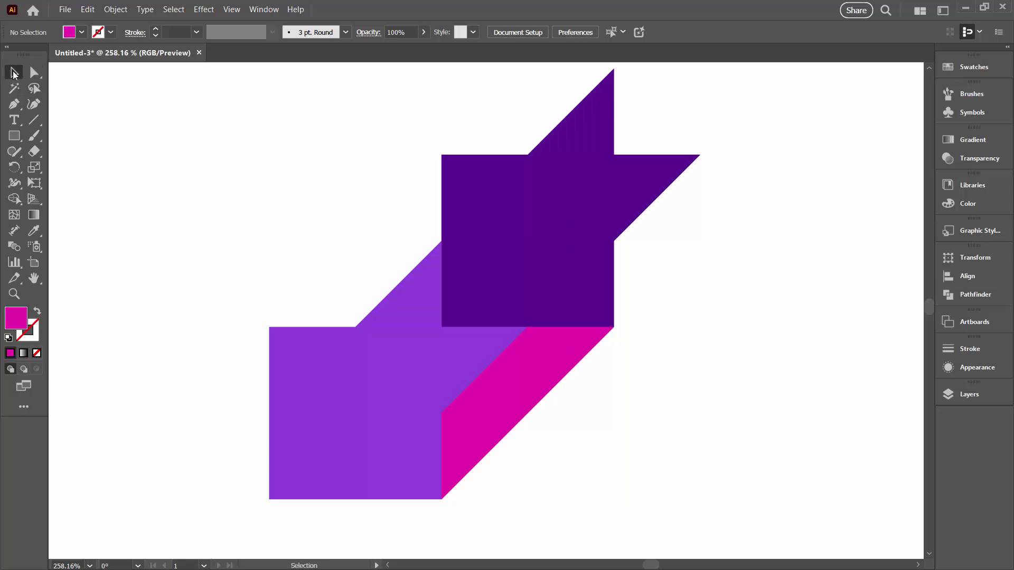
Step: Duplicate the magenta parallelogram up-left, rotate the copy 180°, and fit it beside the dark purple square
left_click(508, 385)
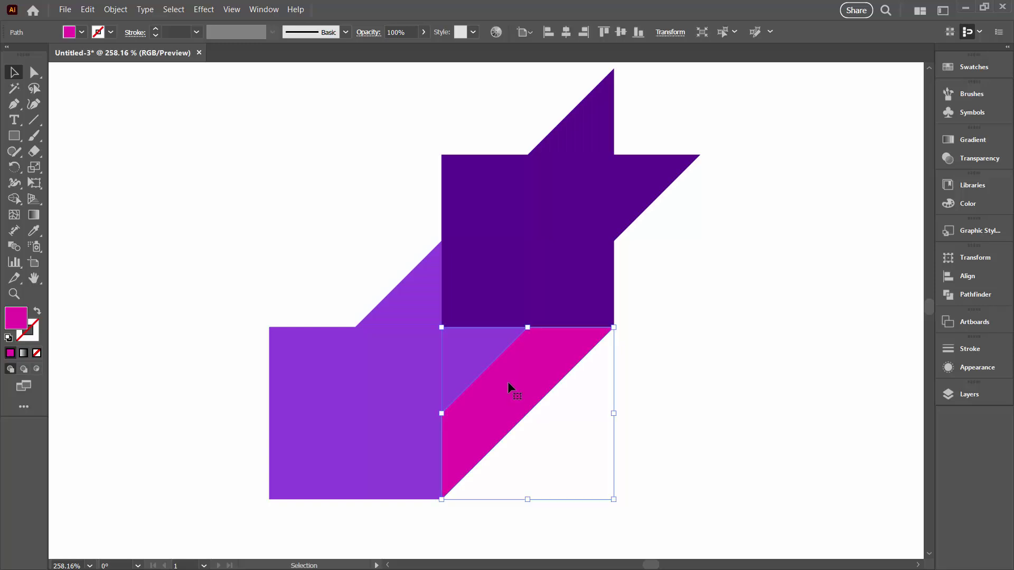
left_click_drag(509, 389, 326, 201, "alt")
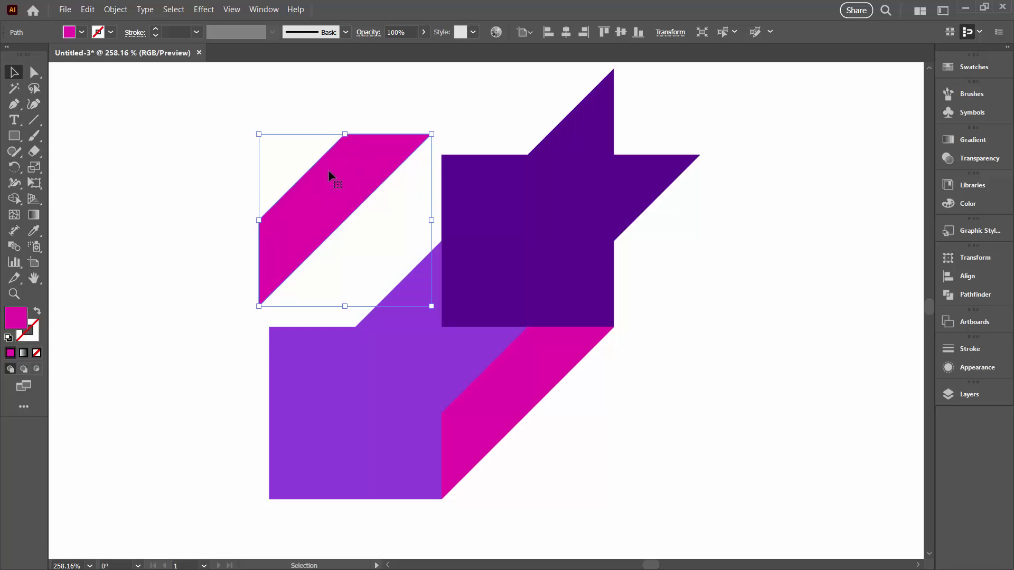
left_click(116, 10)
mouse_move(123, 23)
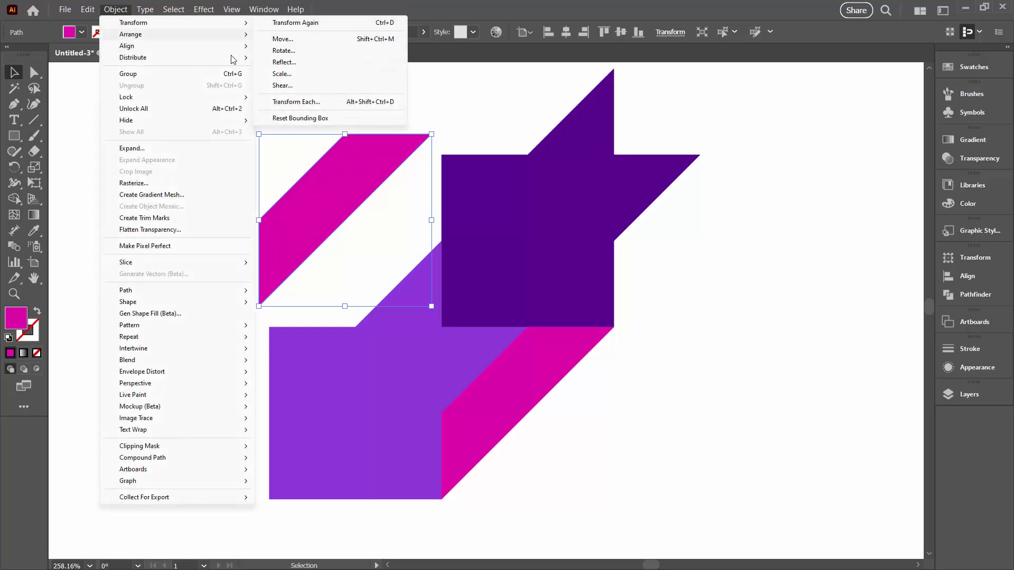
left_click(283, 50)
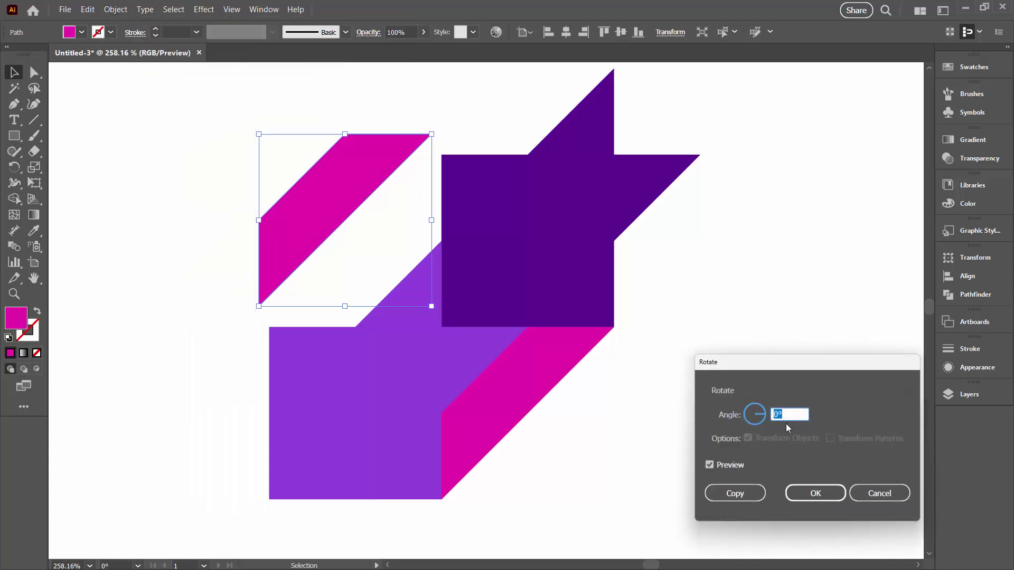
key("Tab")
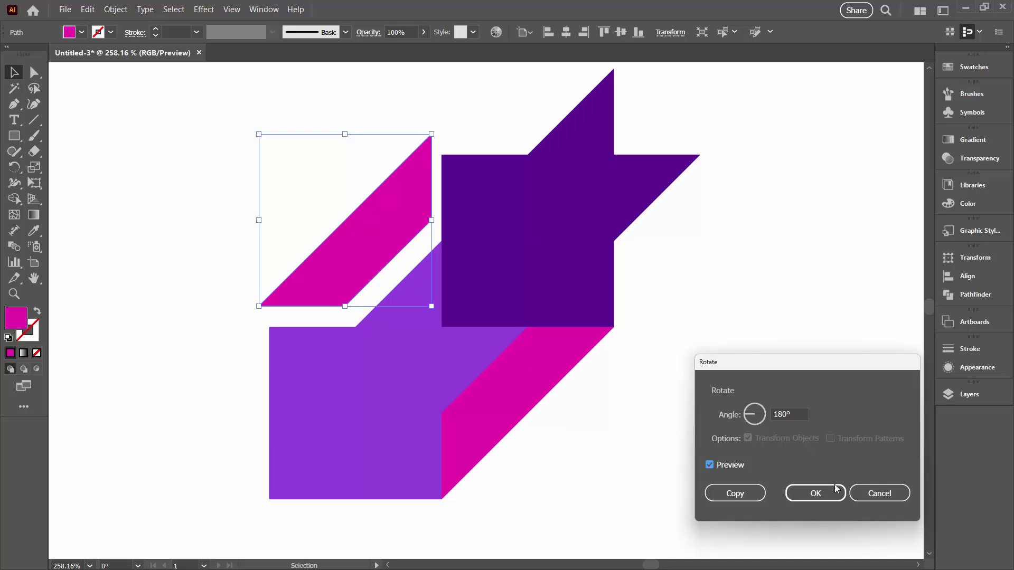
left_click(822, 496)
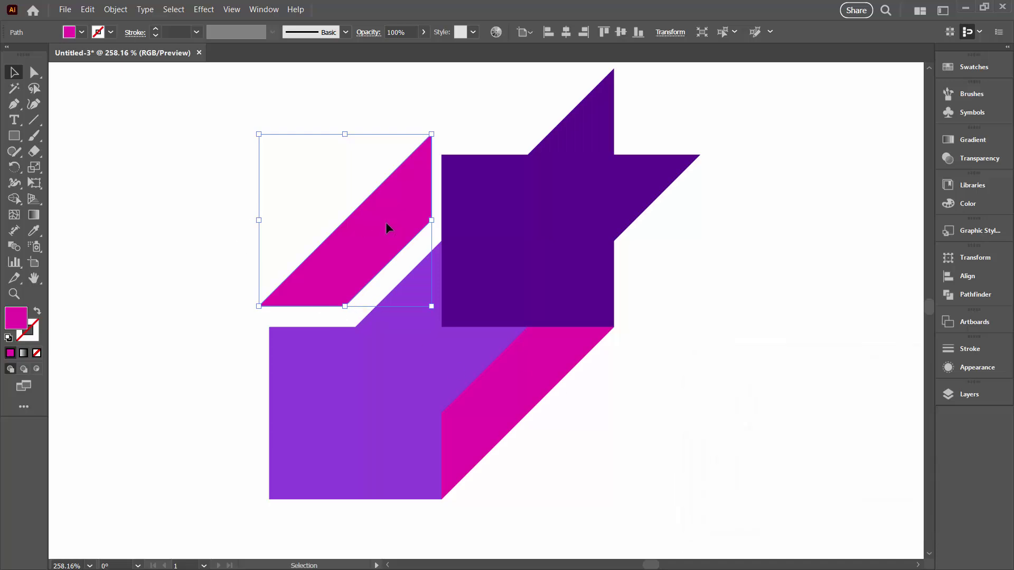
left_click_drag(386, 224, 394, 242)
left_click(235, 10)
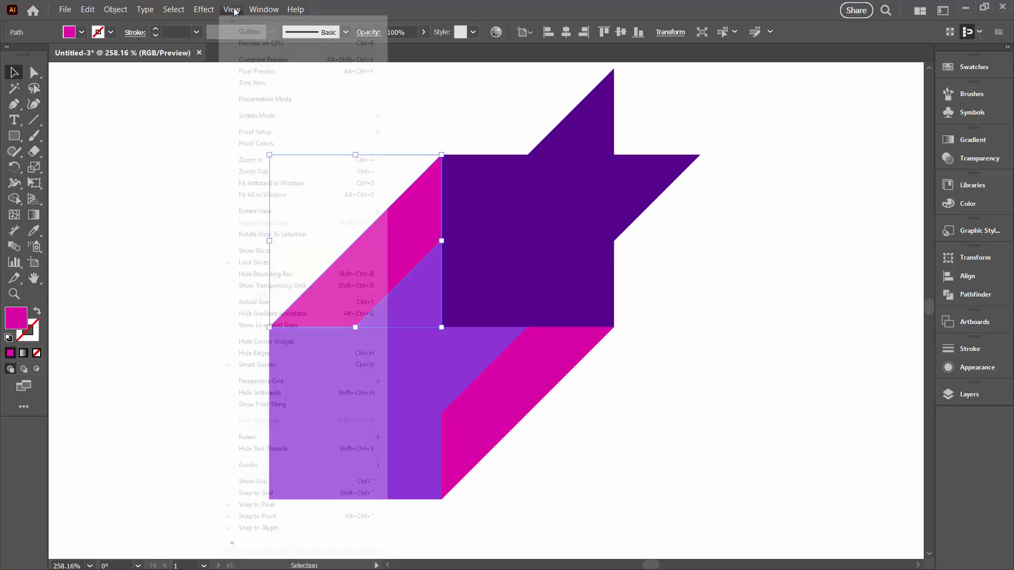
left_click(248, 28)
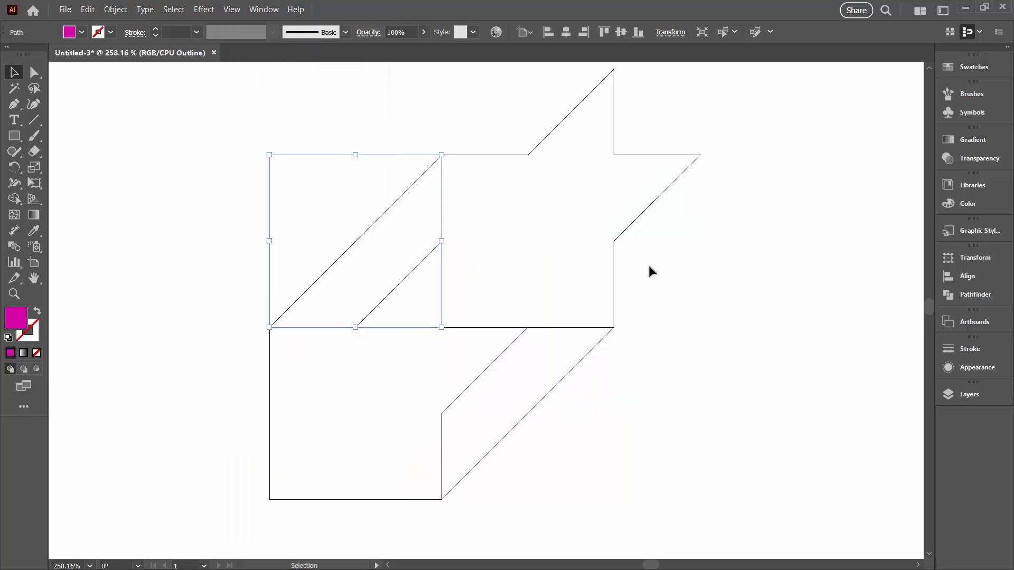
left_click(684, 275)
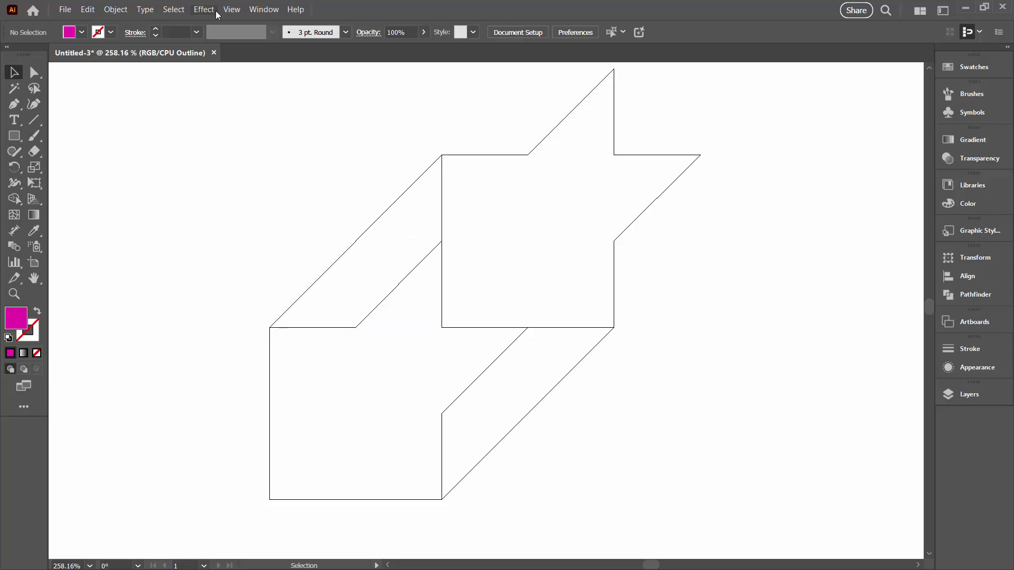
left_click(232, 9)
left_click(248, 28)
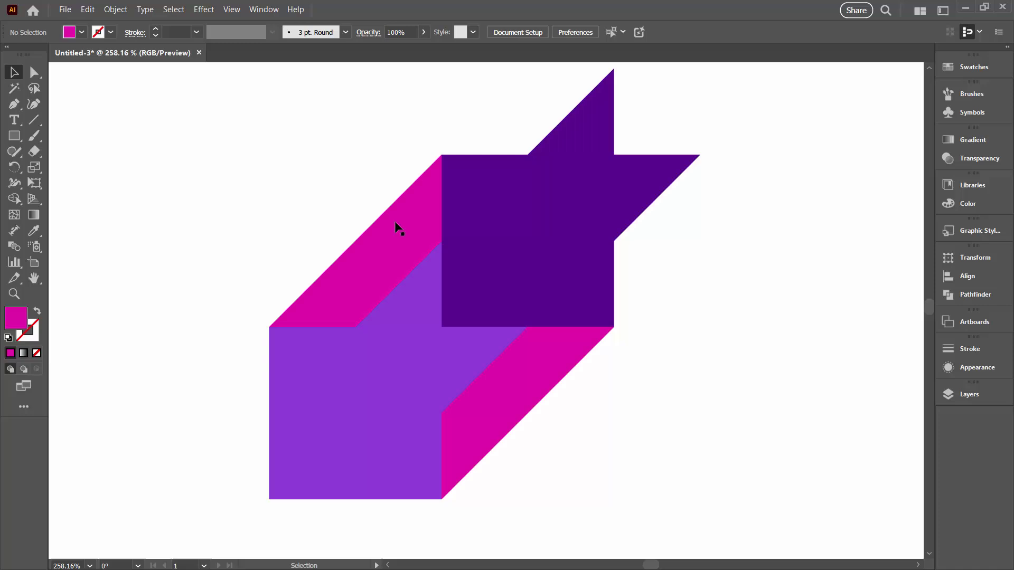
Step: Unite both magenta strips and the dark purple square into a single shape with Pathfinder
left_click(410, 222)
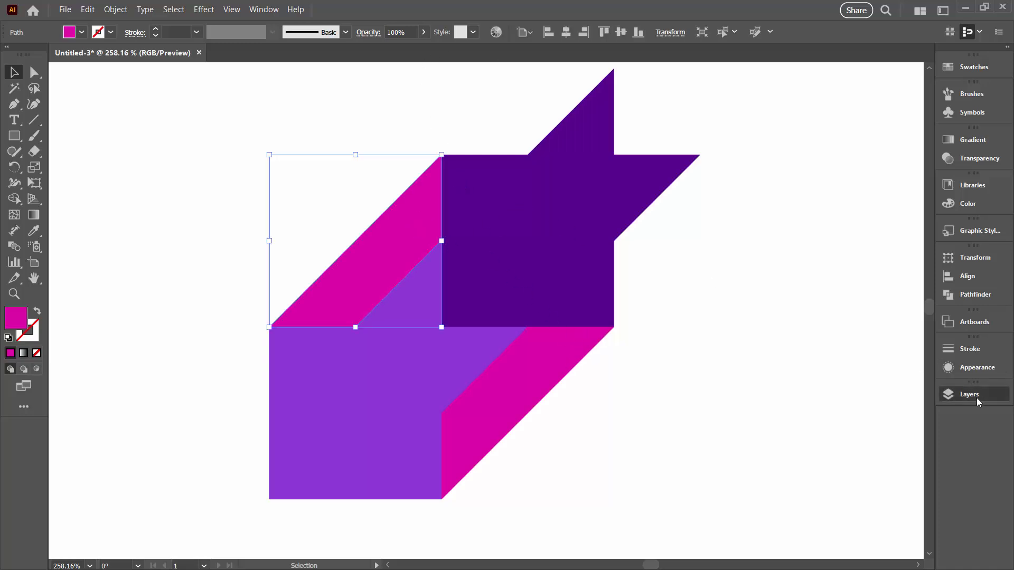
left_click(956, 393)
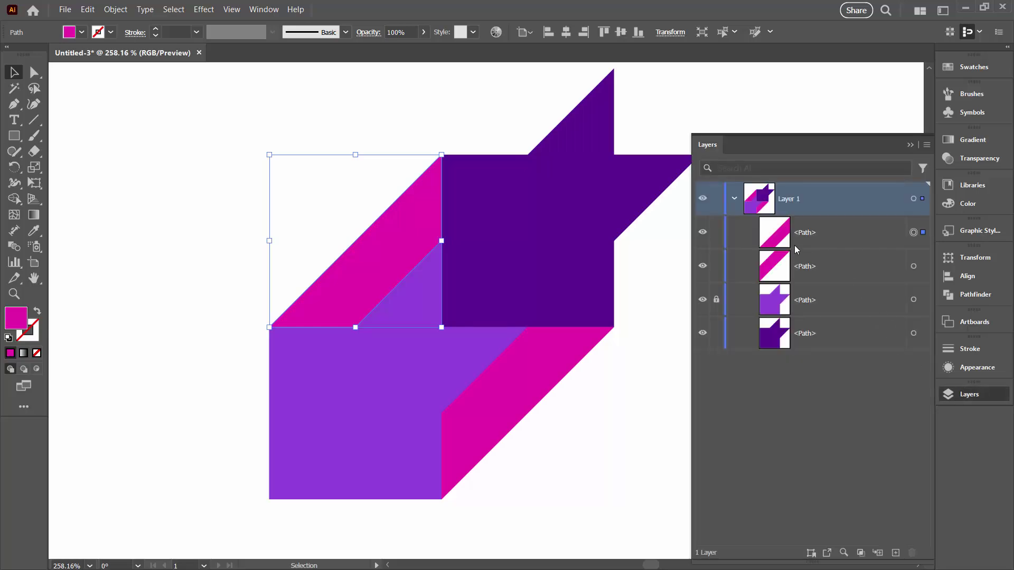
left_click(912, 266, "shift")
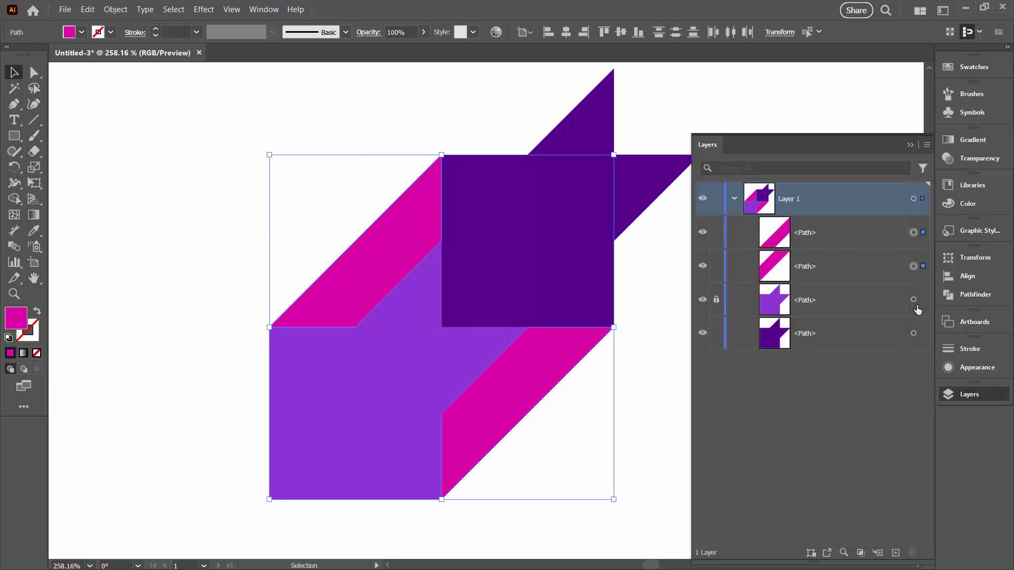
left_click(913, 333, "shift")
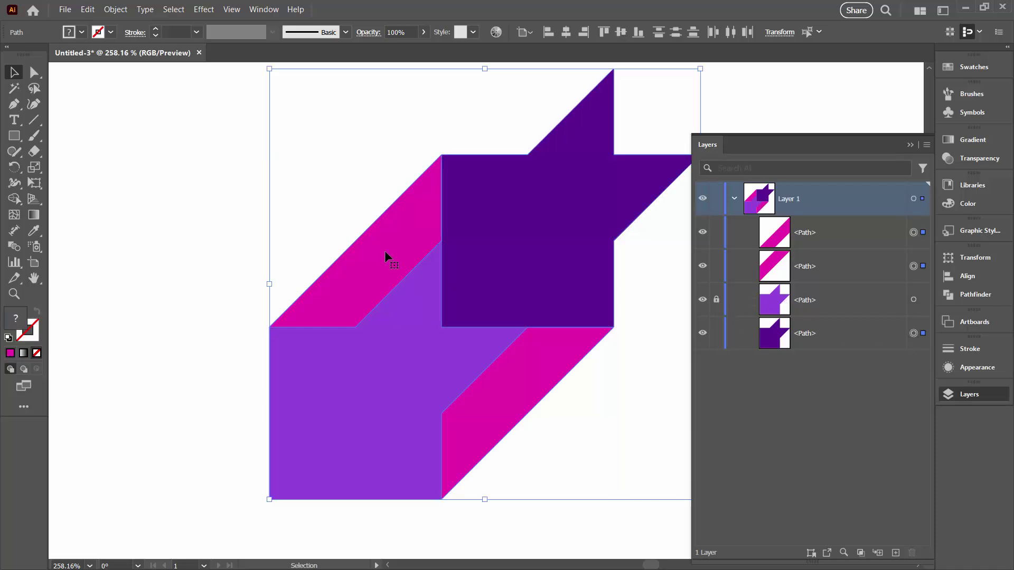
left_click(957, 296)
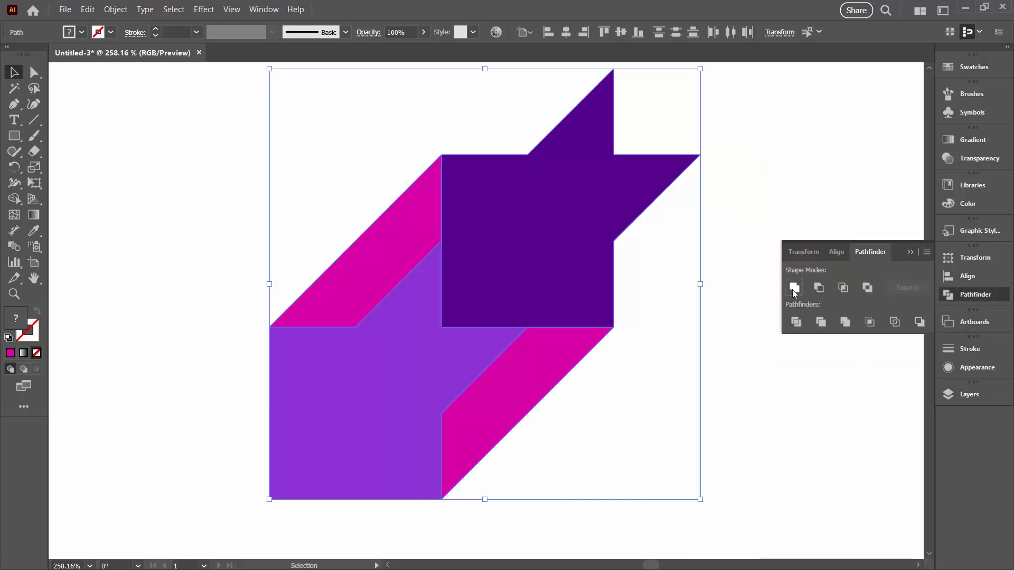
left_click(792, 290)
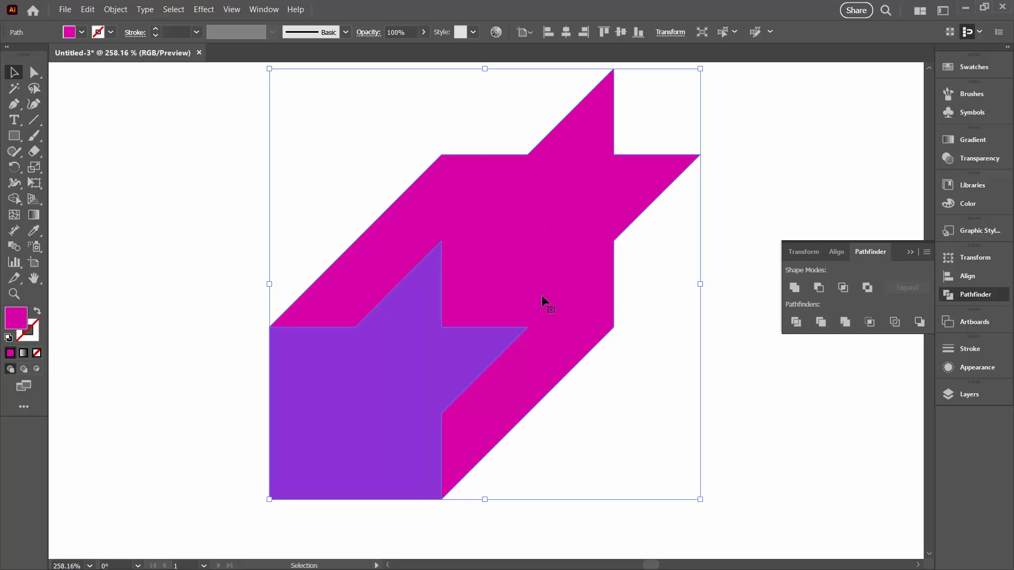
Step: Unlock the purple block in Layers and delete it
left_click(952, 394)
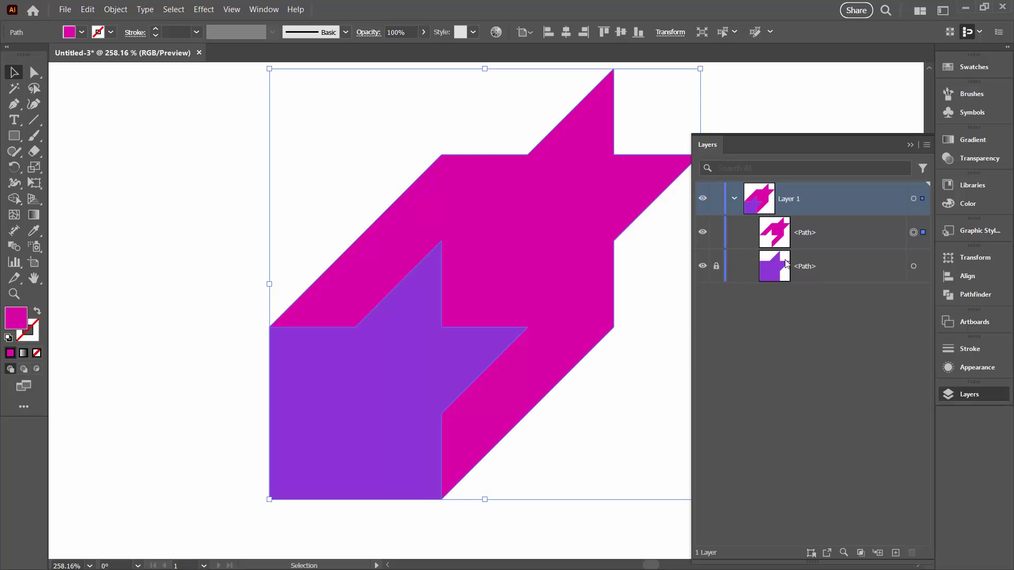
left_click(716, 267)
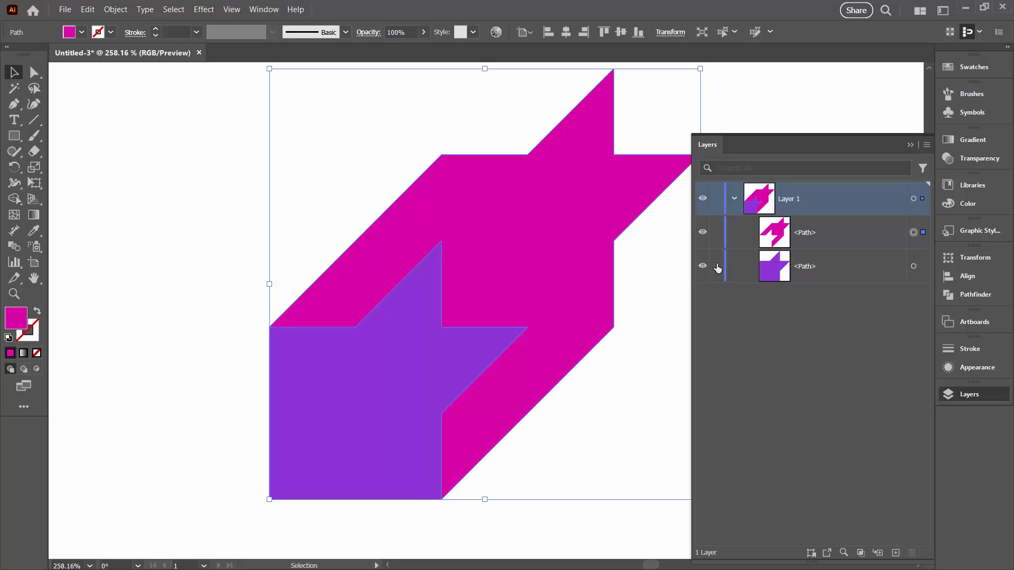
left_click(913, 266)
key("Delete")
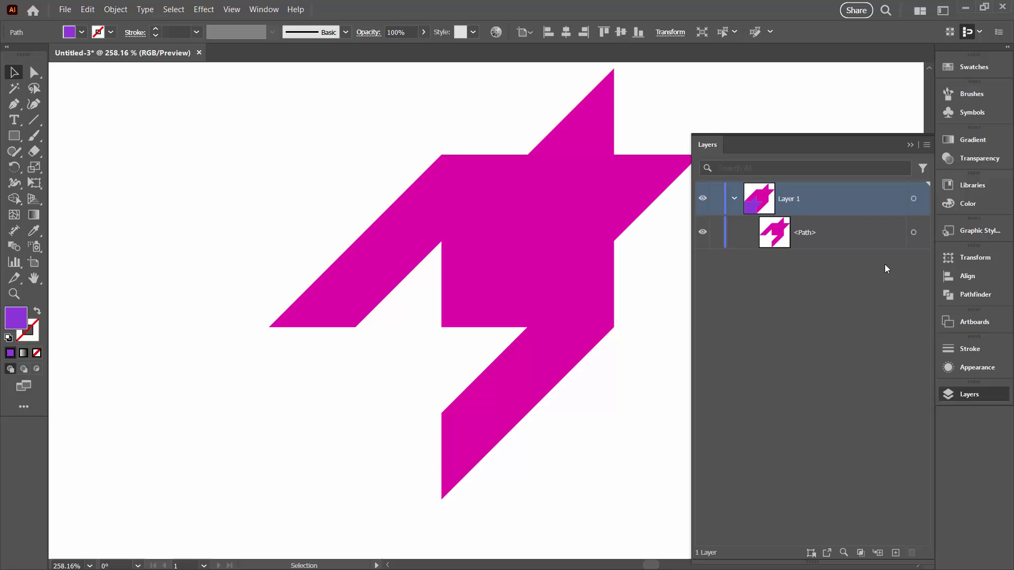
Step: Duplicate the merged magenta shape, fill the copy purple, and slot it into the magenta shape's lower-left notch
left_click(485, 195)
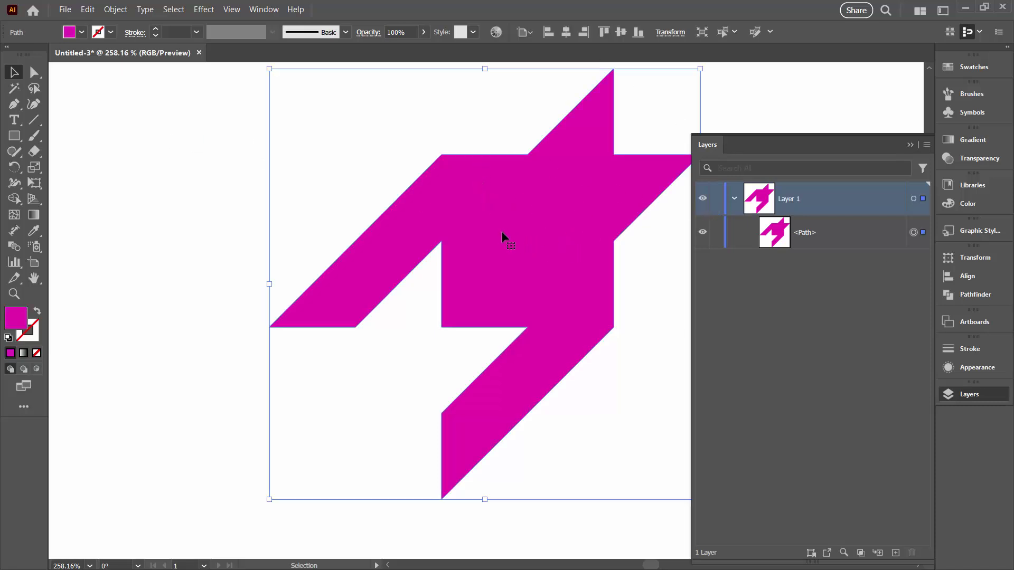
left_click_drag(499, 231, 280, 254)
double_click(18, 318)
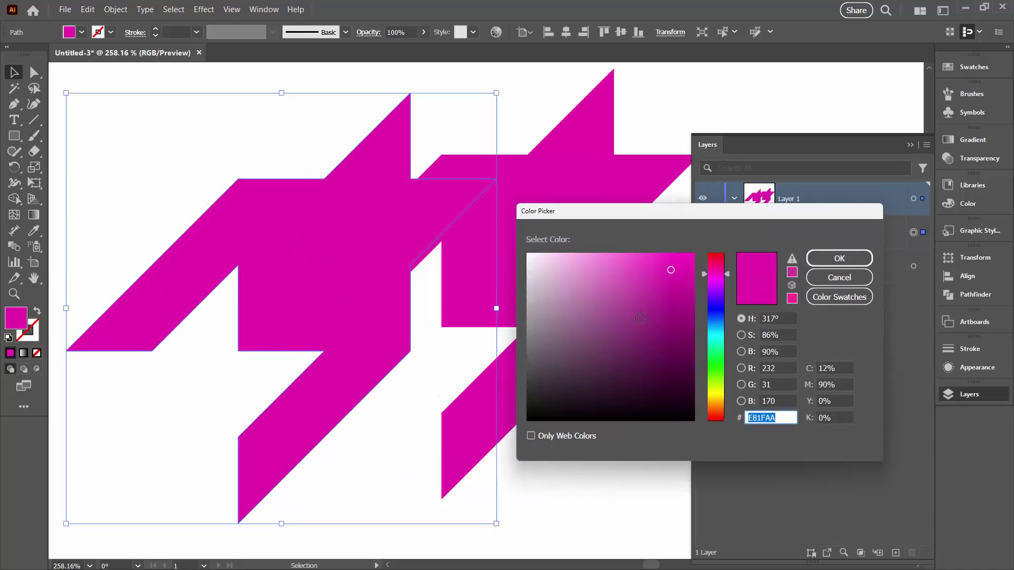
left_click(715, 298)
left_click(644, 275)
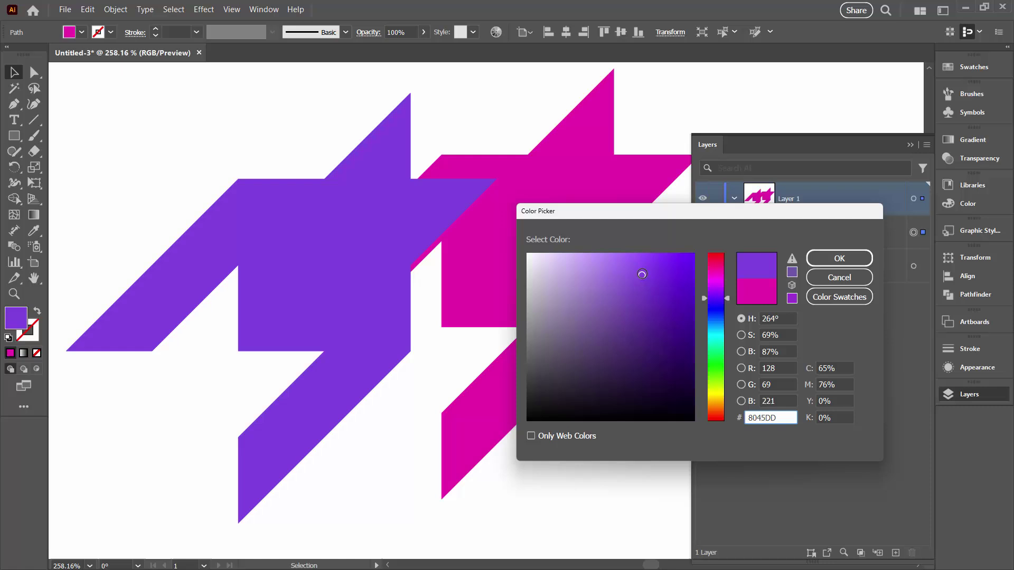
left_click(839, 258)
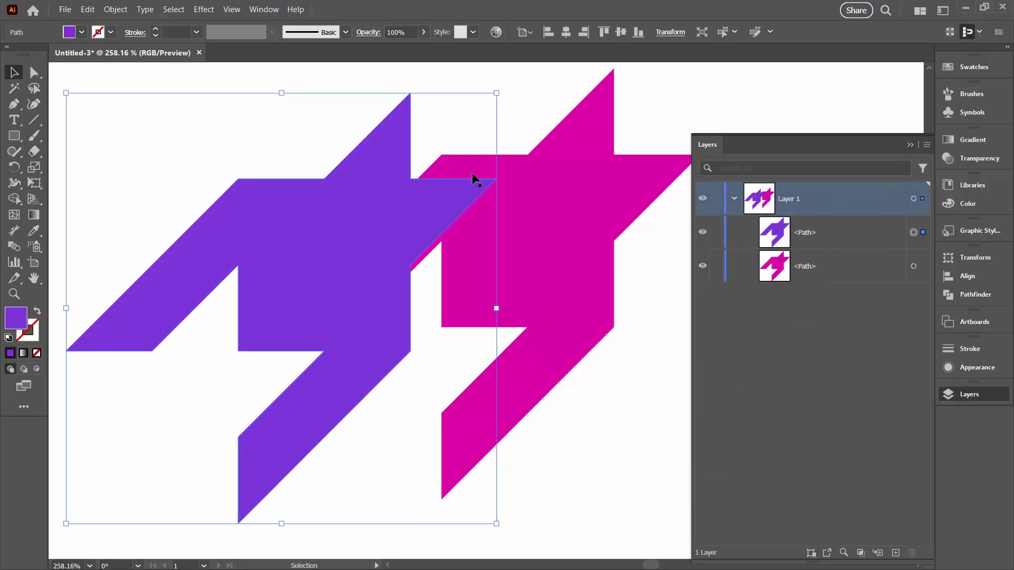
left_click_drag(319, 231, 349, 377)
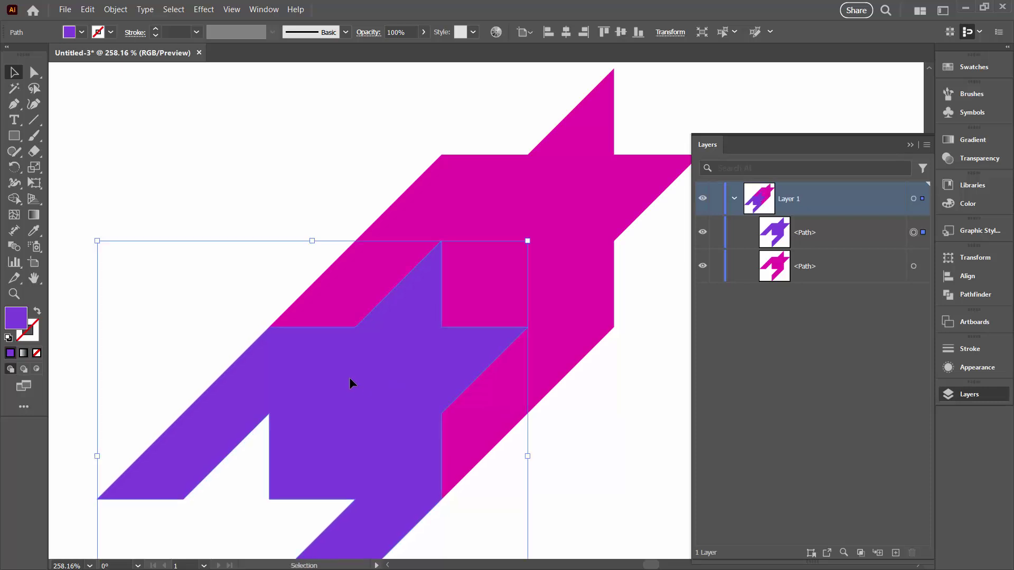
Step: Check the two shapes' alignment in Outline view, then return to the colour preview
left_click(309, 140)
left_click(231, 9)
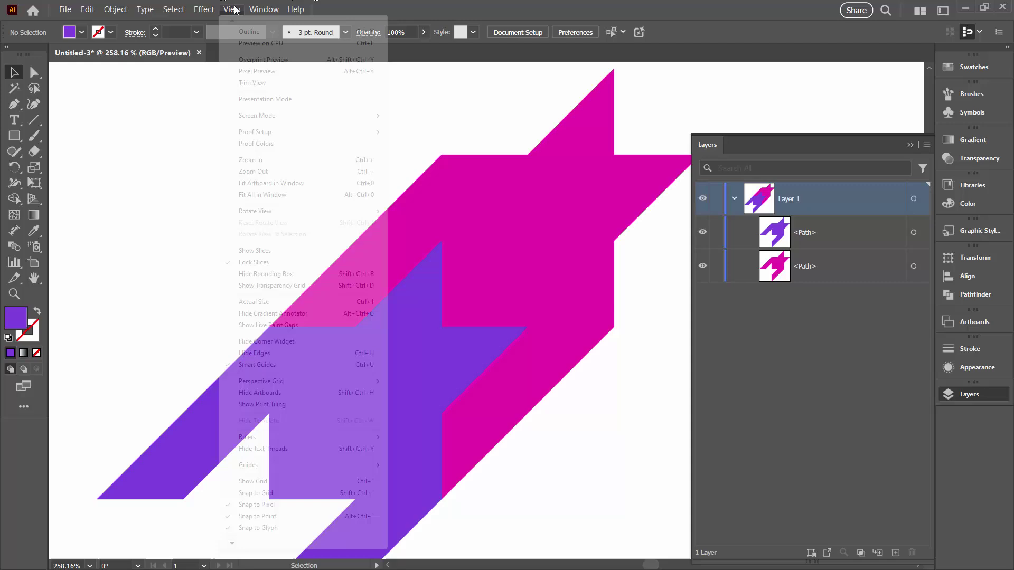
left_click(252, 32)
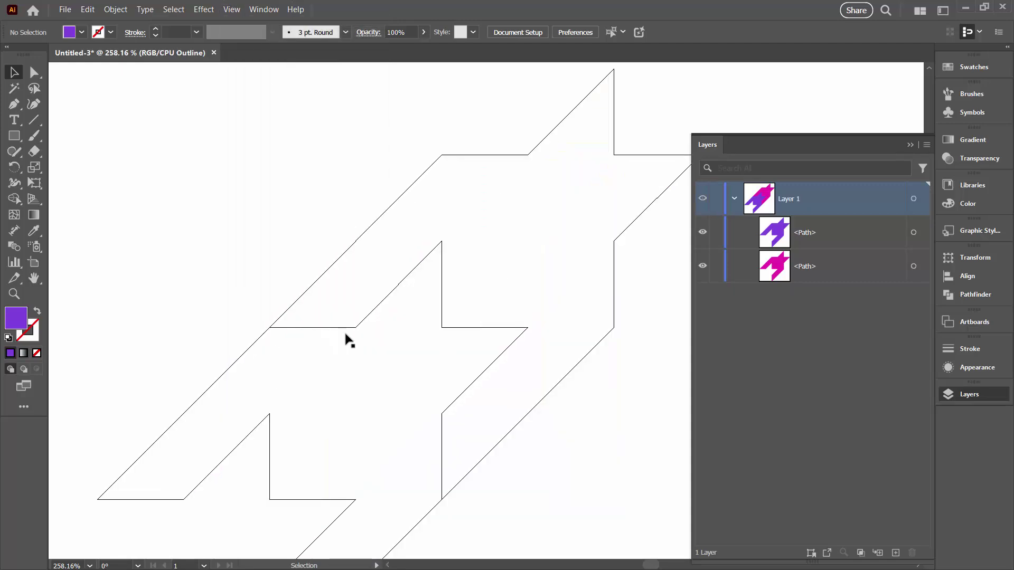
left_click(231, 9)
left_click(252, 31)
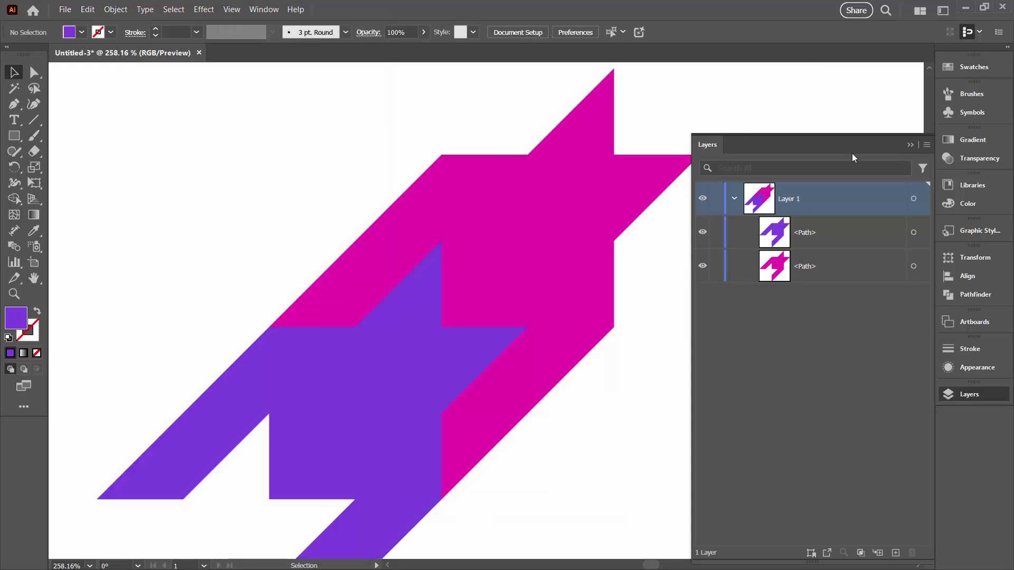
left_click(907, 145)
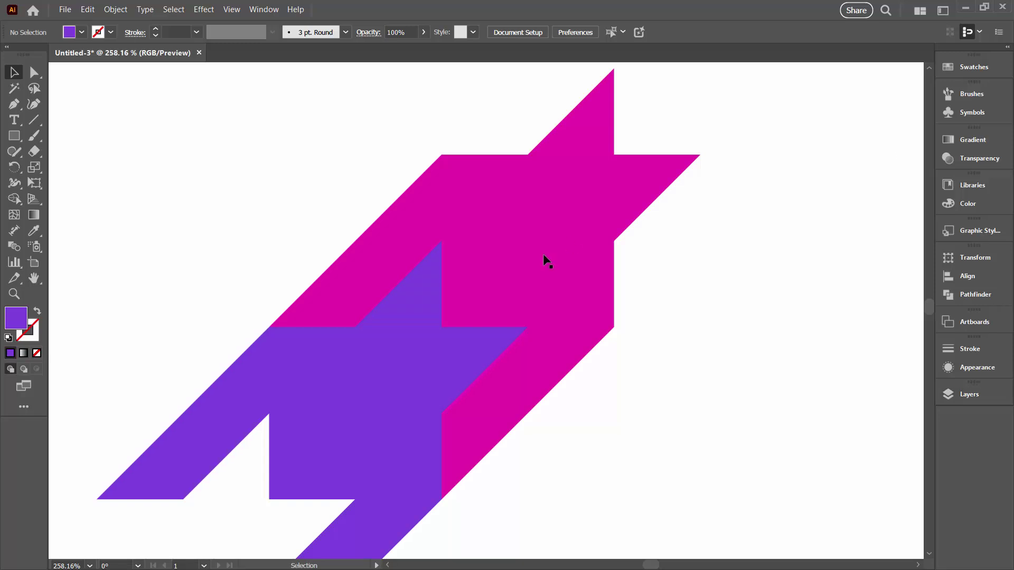
Step: Fit the artboard in view, select both purple and magenta shapes, and drag them to the top-left corner
key("ctrl+0")
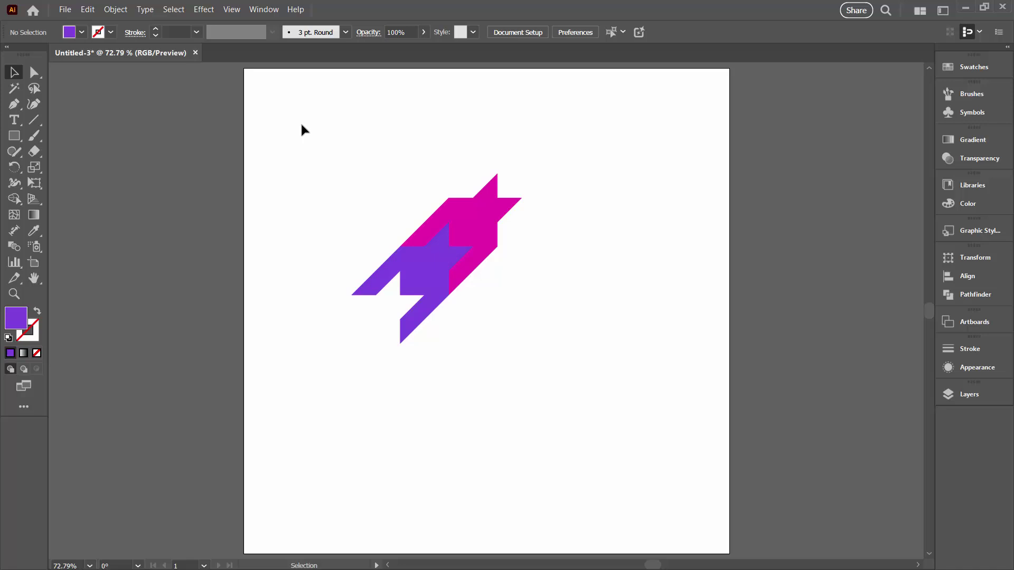
left_click_drag(302, 126, 552, 358)
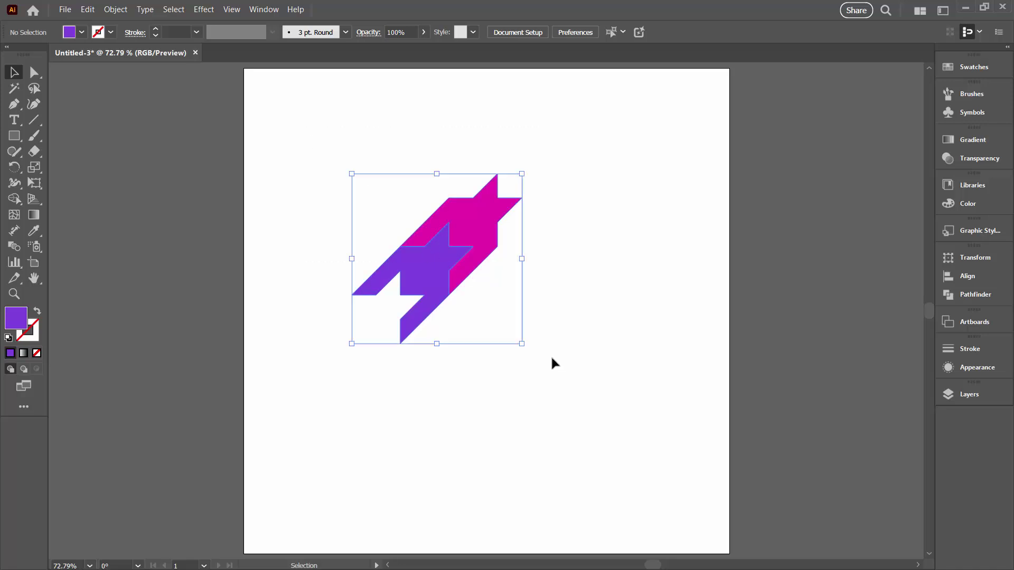
left_click_drag(431, 260, 304, 183)
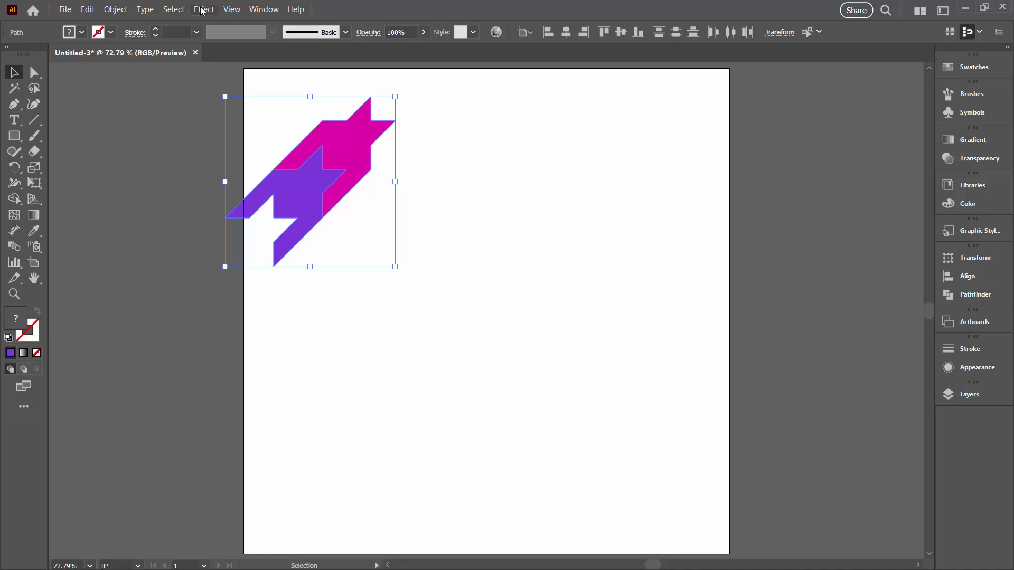
Step: Add a Transform effect to the houndstooth tile and set Copies to 5
left_click(202, 10)
mouse_move(233, 95)
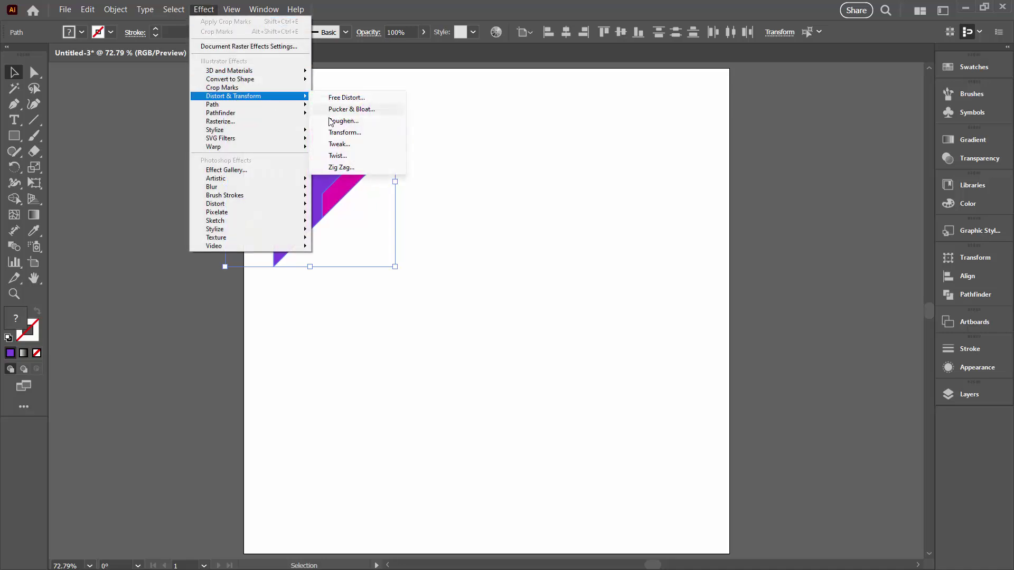
left_click(343, 132)
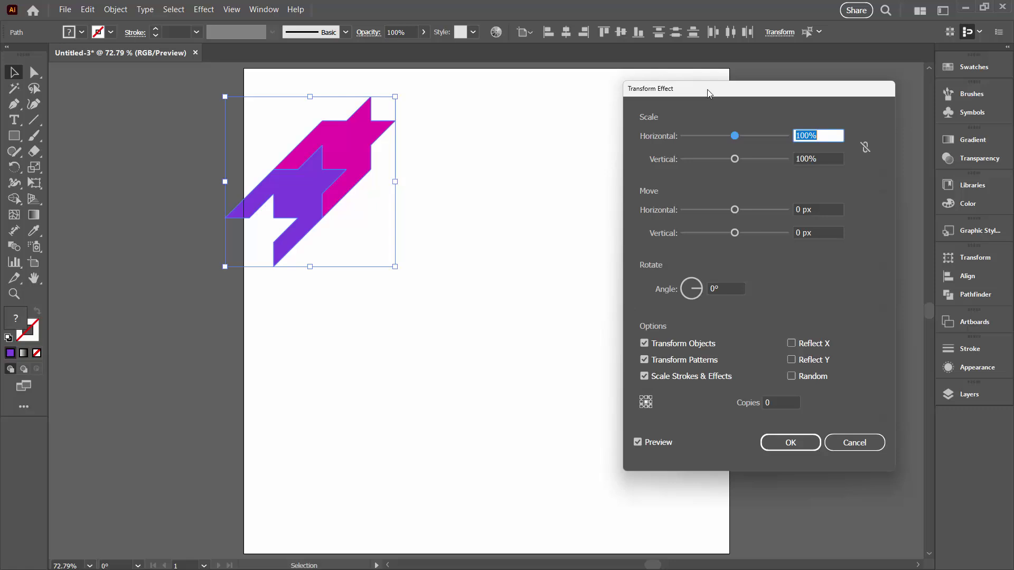
left_click_drag(707, 89, 697, 96)
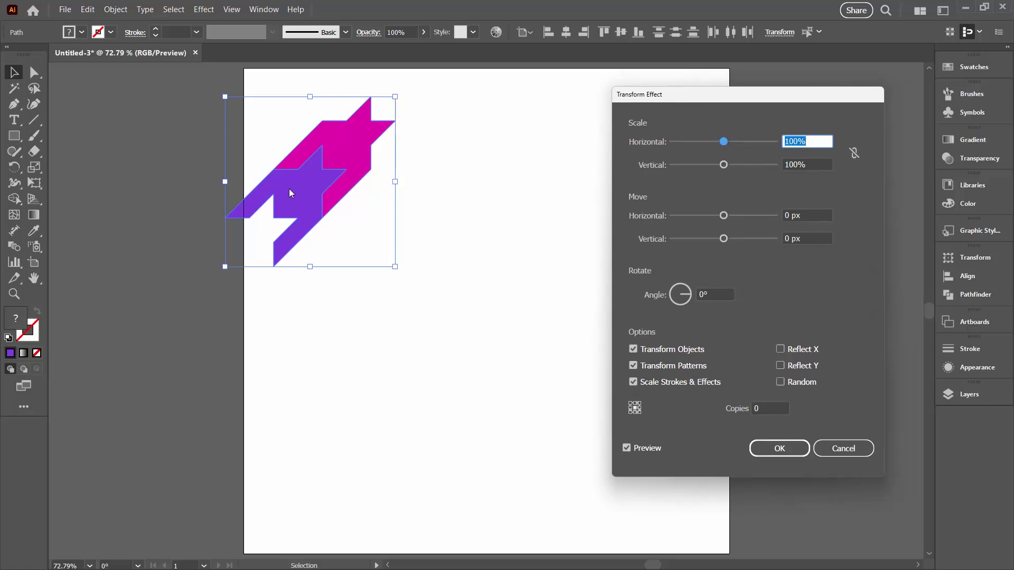
left_click(771, 409)
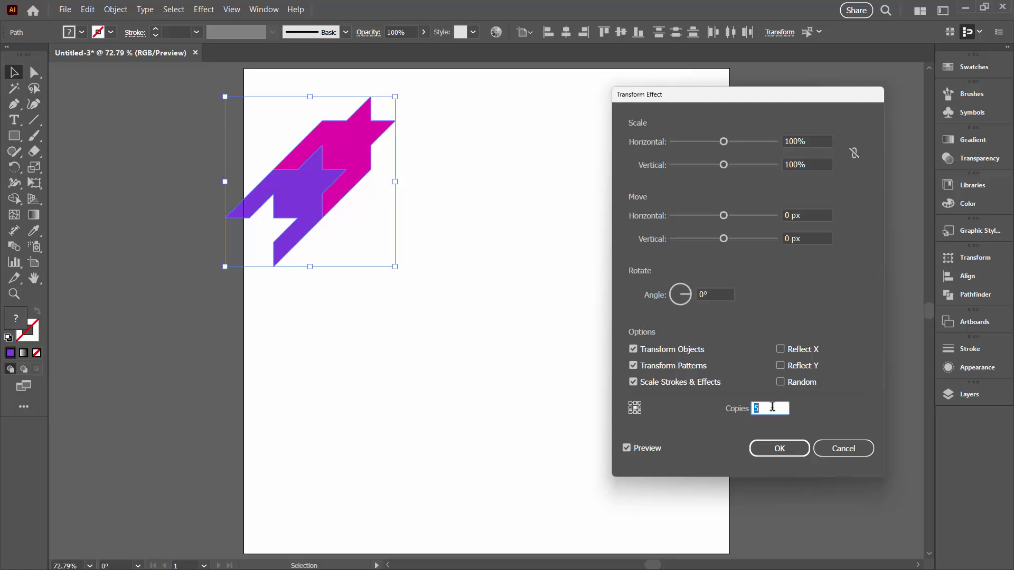
left_click_drag(694, 95, 678, 123)
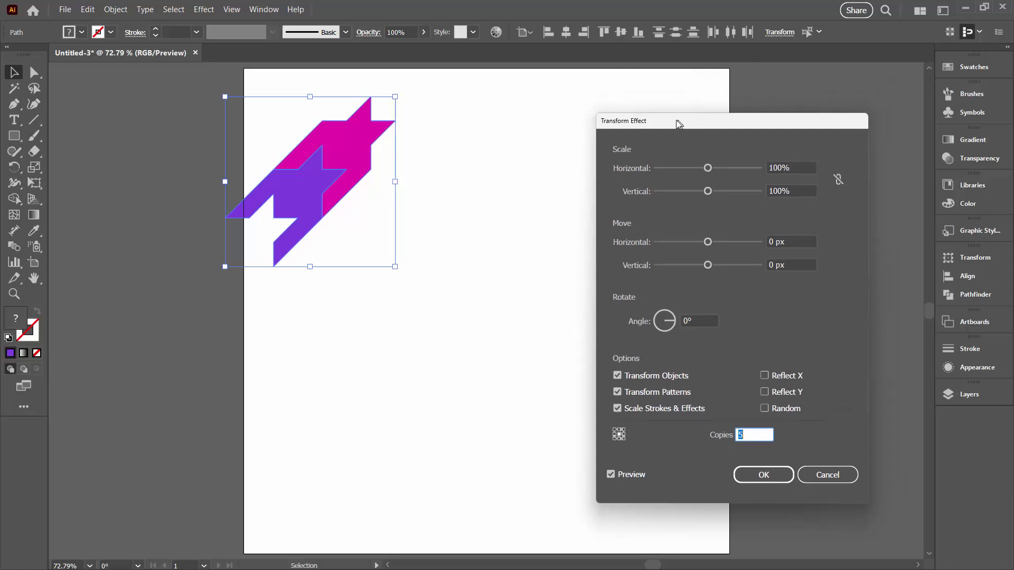
Step: Set the horizontal move to 200 px and apply the effect, producing a row of six tiles
left_click(787, 241)
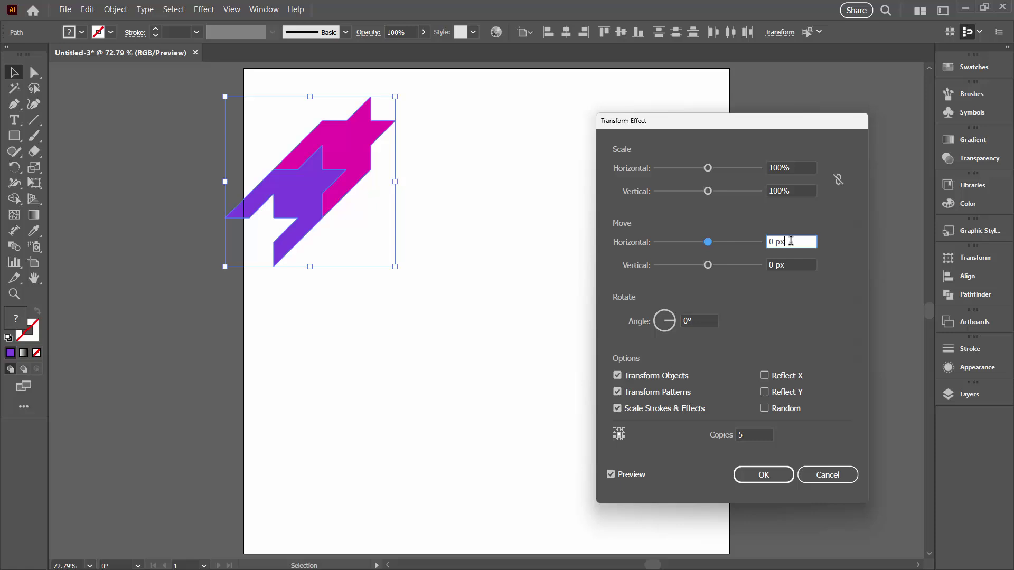
left_click_drag(708, 243, 760, 247)
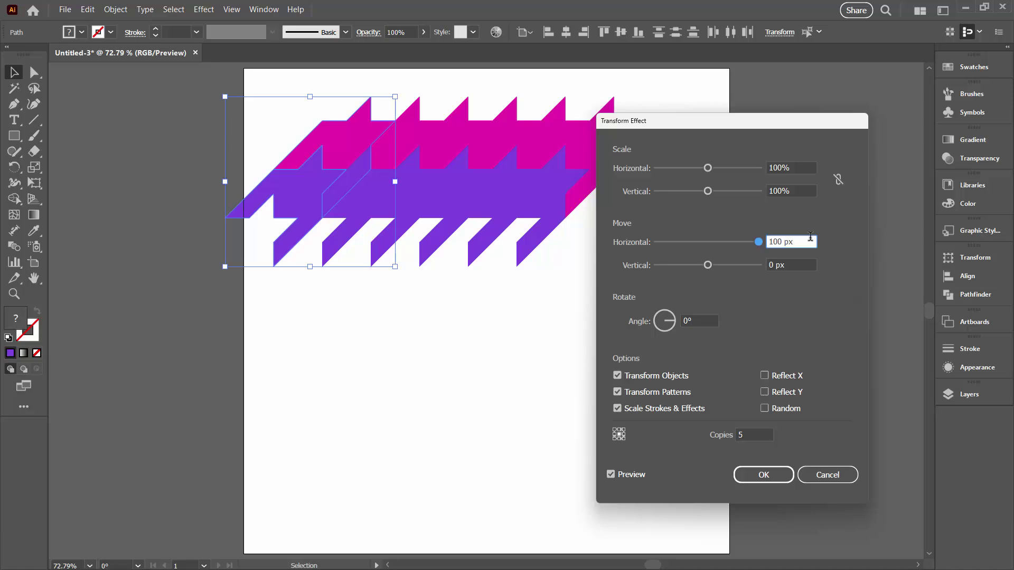
key("shift+Up")
key("shift+Up")
key("shift+Up")
key("shift+Up")
key("shift+Up")
key("shift+Up")
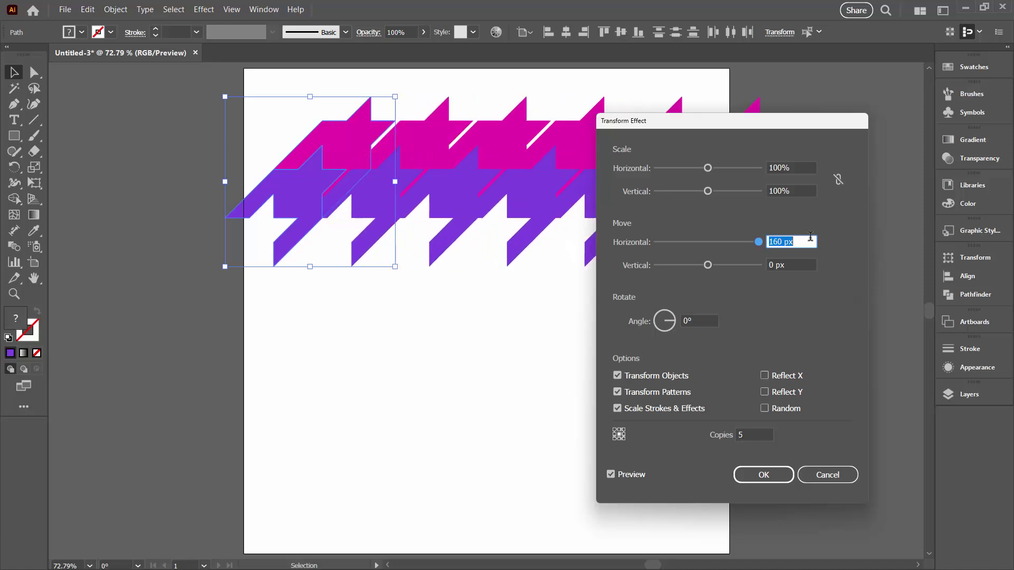
key("shift+Up")
key("shift+Up")
key("shift+Up")
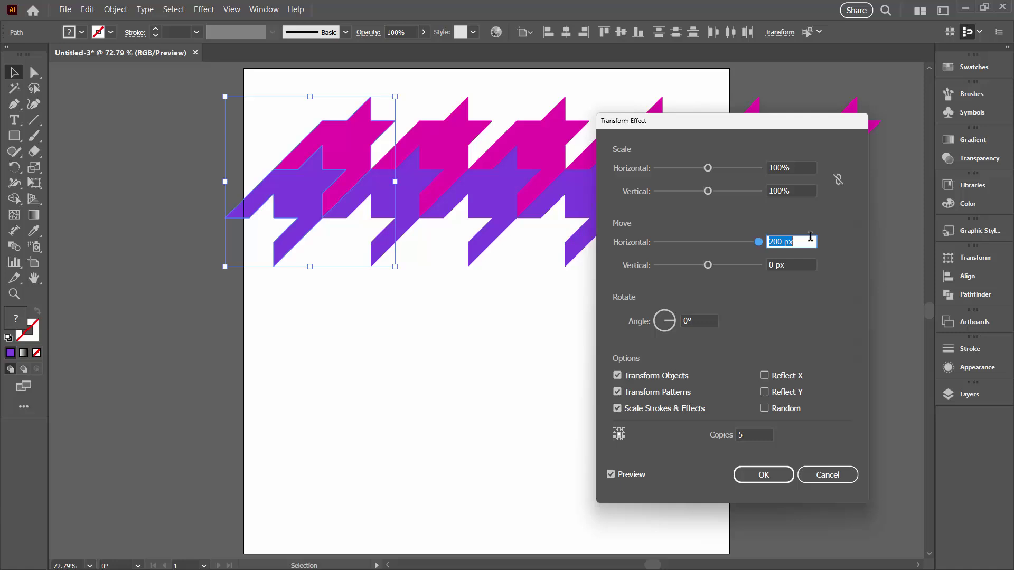
key("shift+Down")
key("shift+Down")
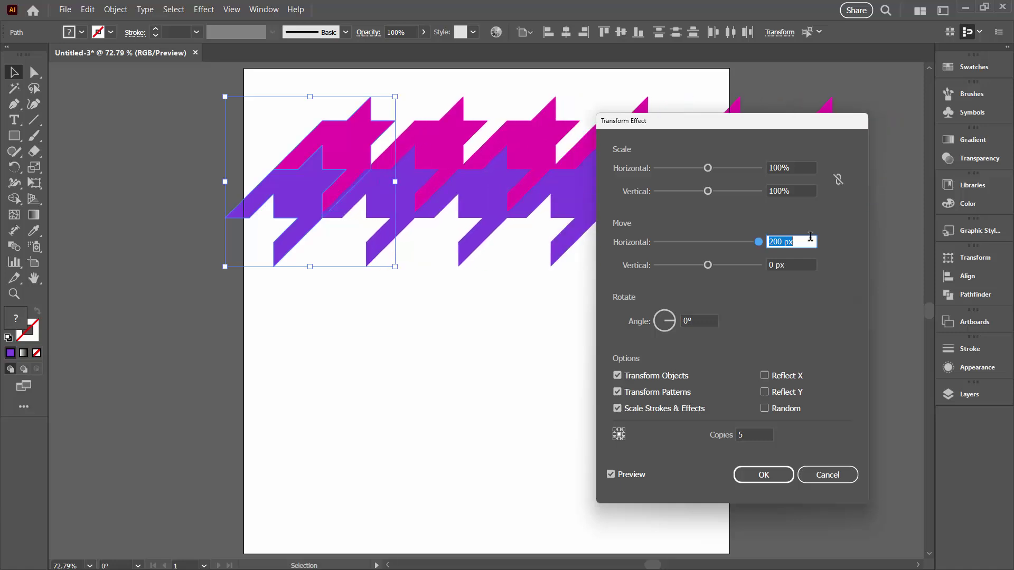
key("shift+Up")
key("shift+Up")
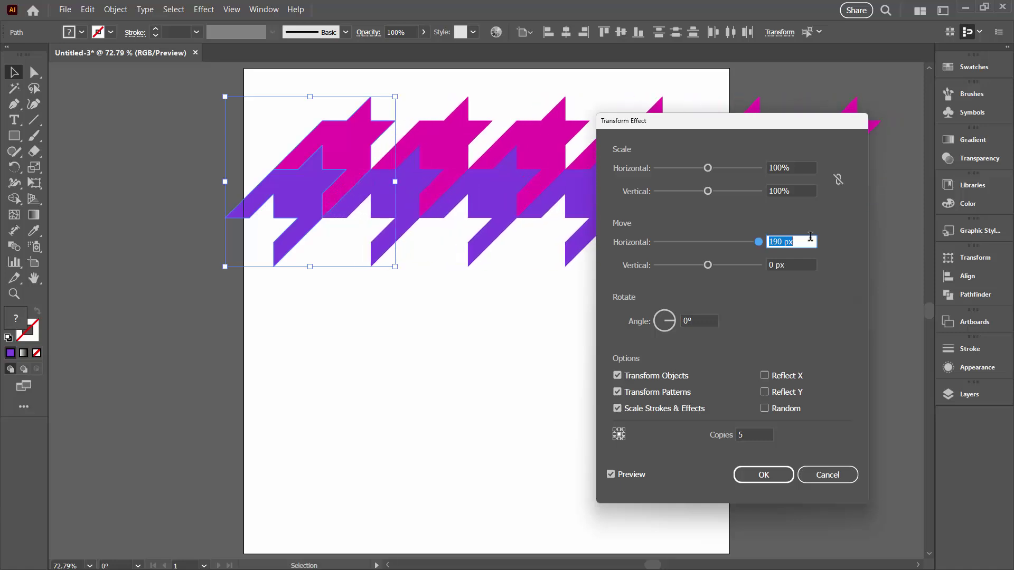
key("shift+Up")
key("shift+Up")
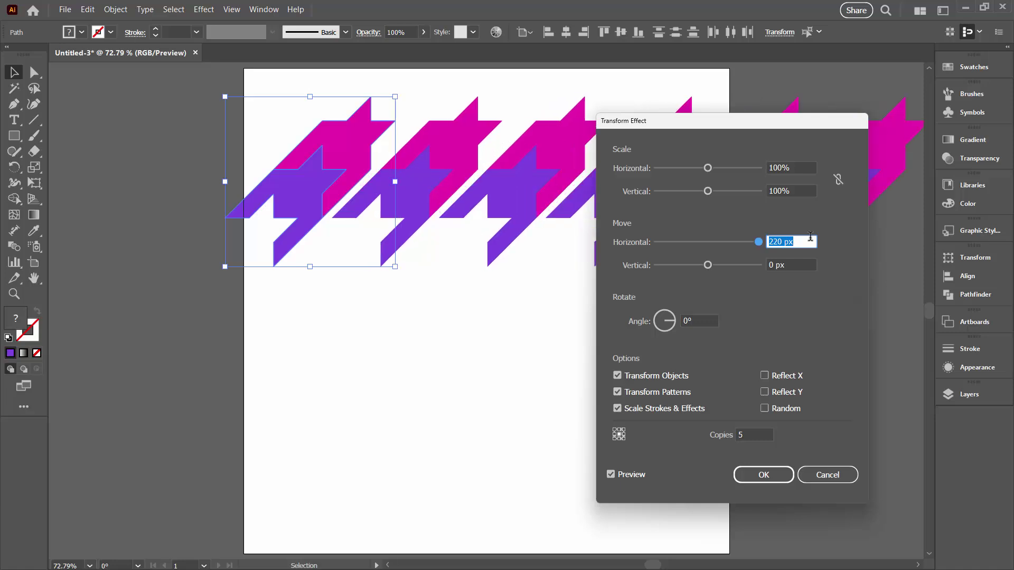
key("shift+Down")
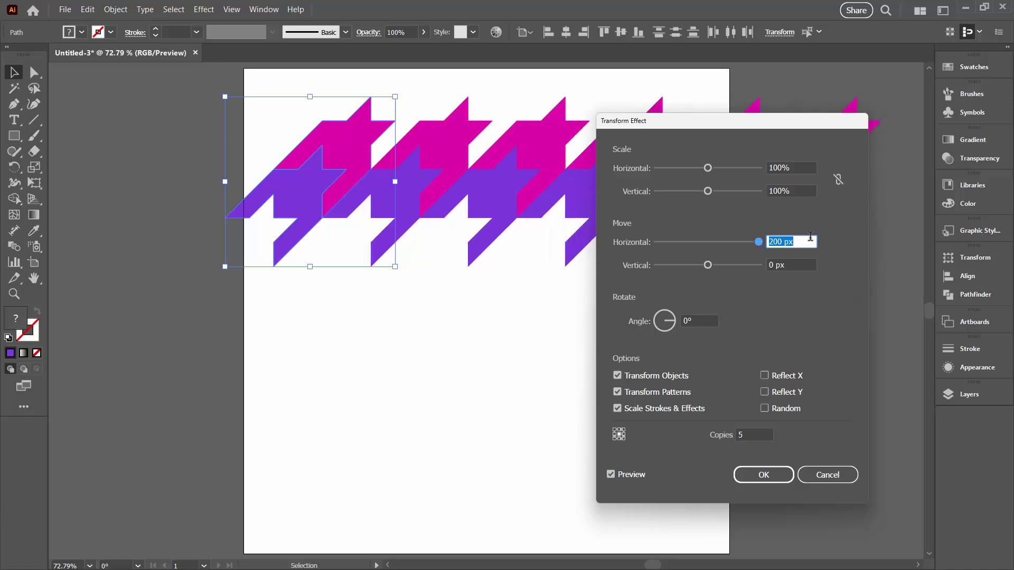
key("Up")
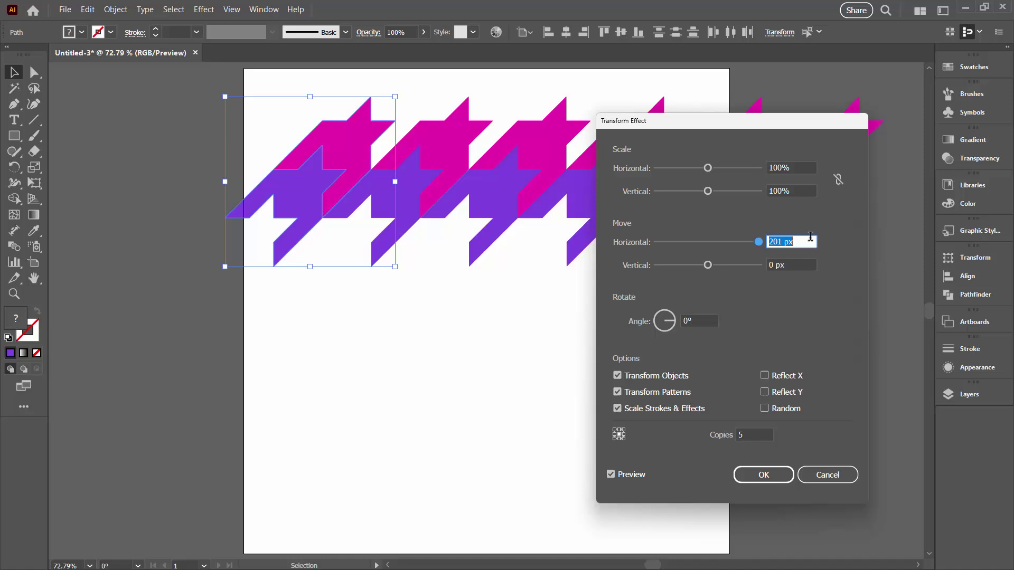
key("Down")
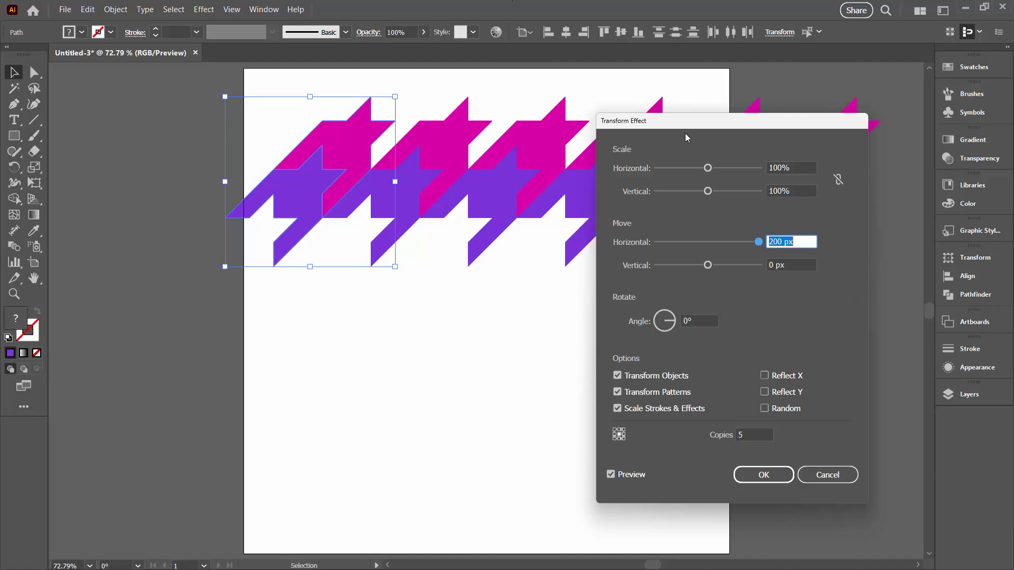
left_click_drag(684, 126, 715, 117)
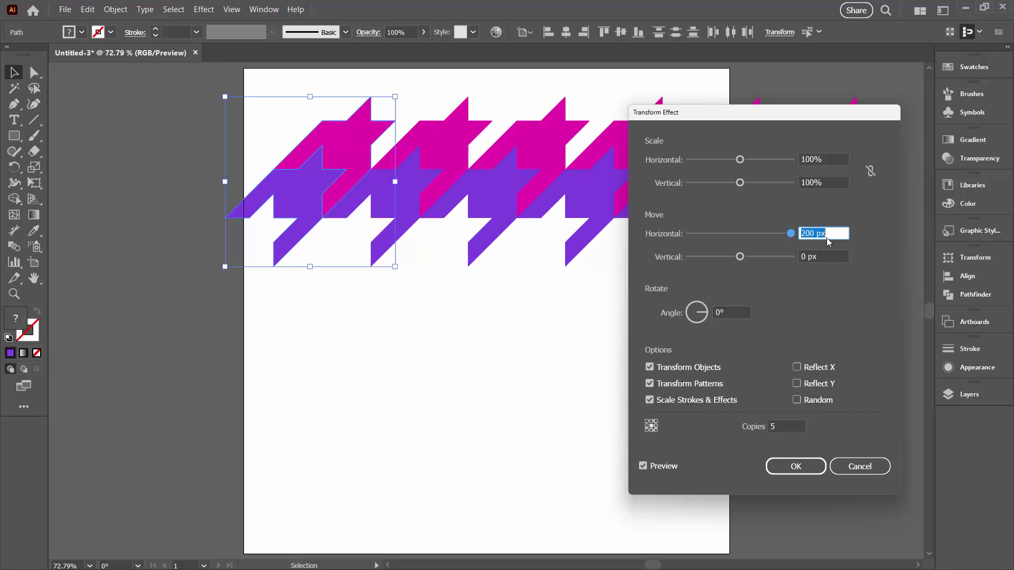
left_click(795, 466)
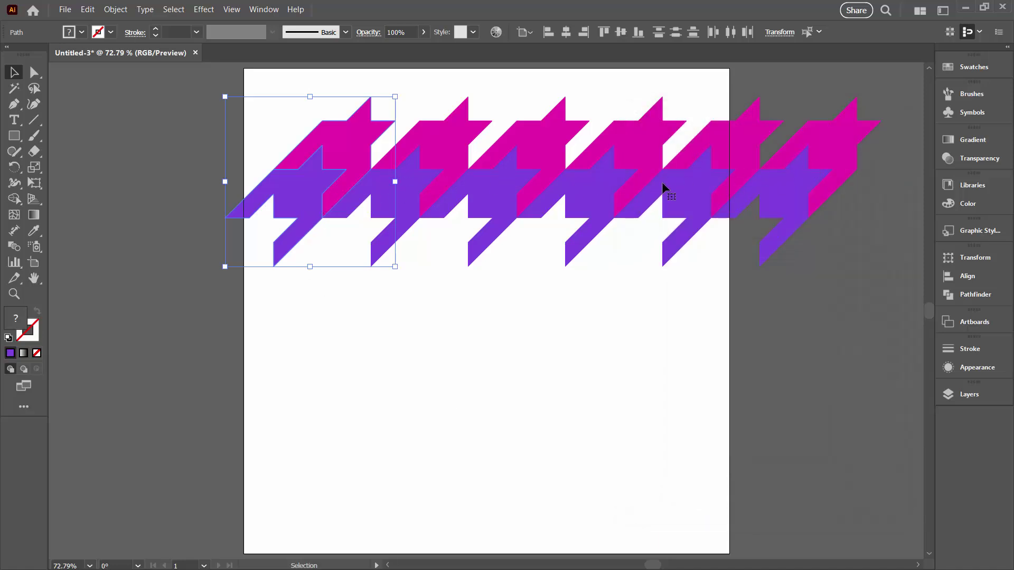
Step: Move the row up-left, then add a Transform effect with 5 copies moved 200 px vertically
left_click_drag(280, 185, 235, 157)
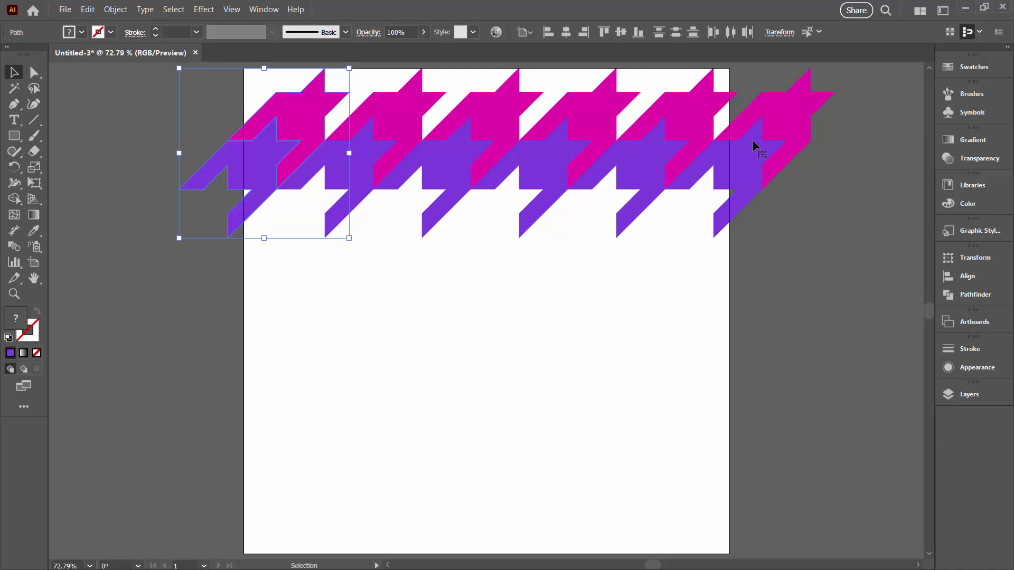
left_click(205, 11)
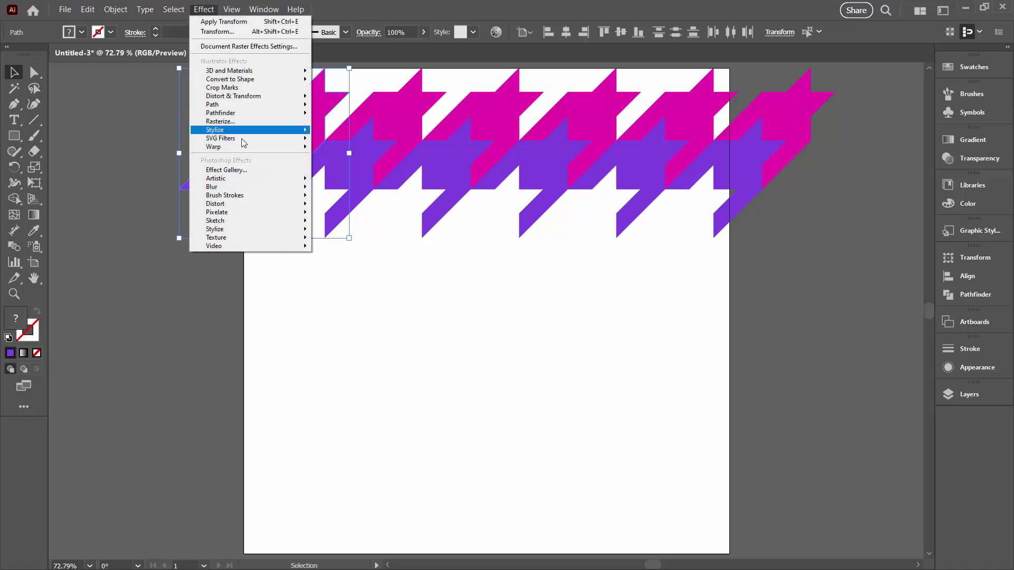
mouse_move(250, 100)
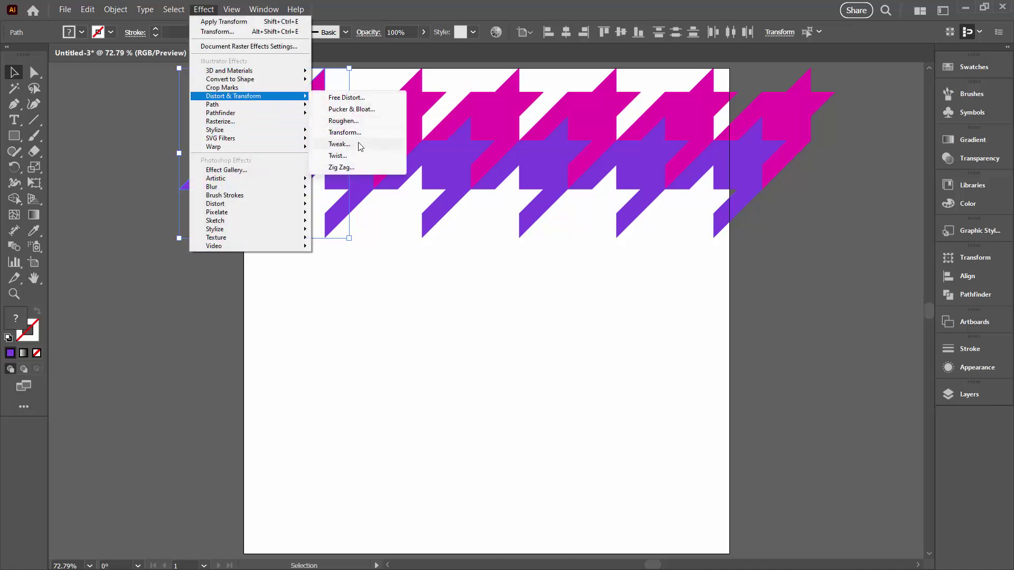
left_click(344, 132)
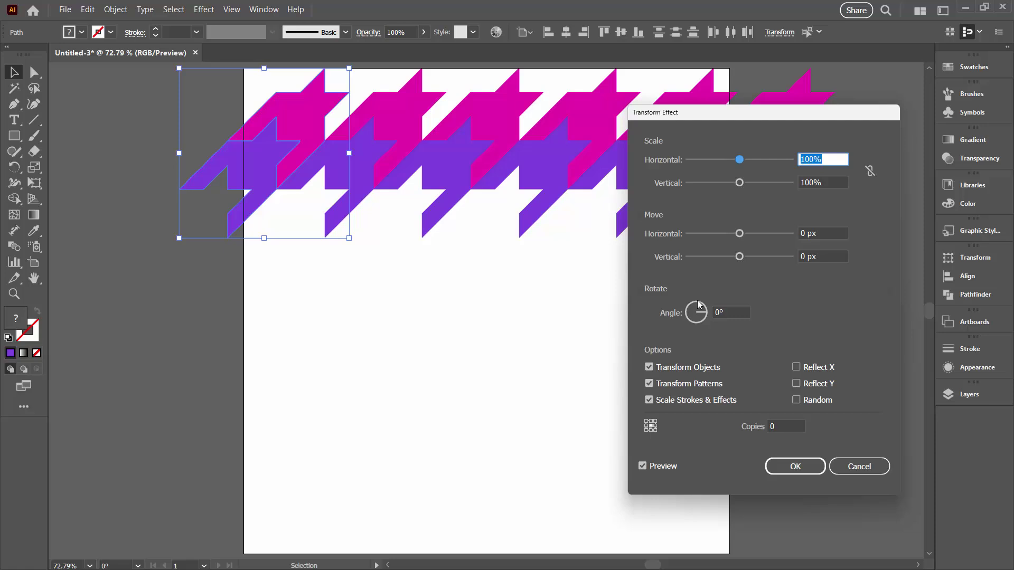
left_click(785, 421)
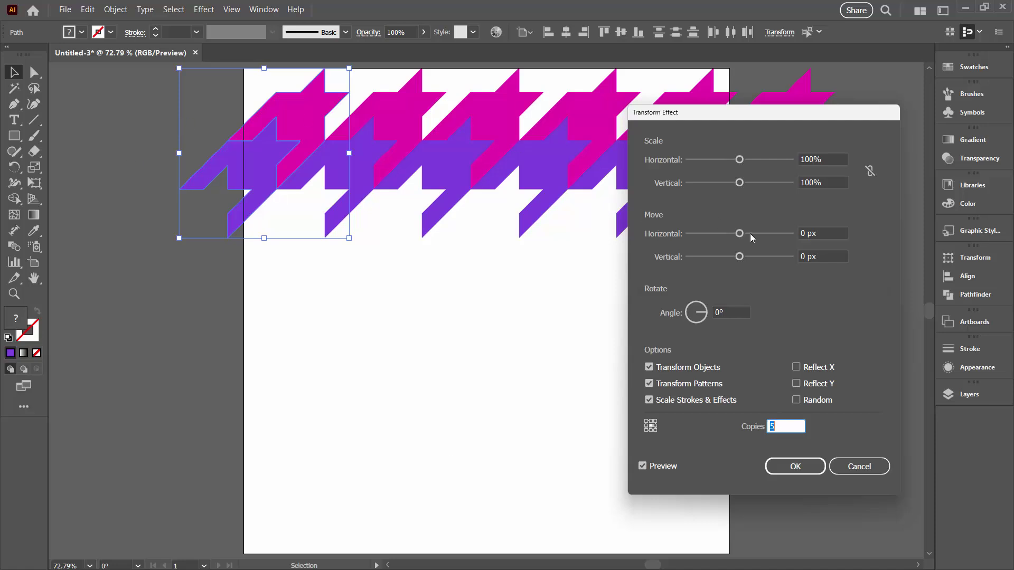
left_click(826, 256)
key("shift+Up")
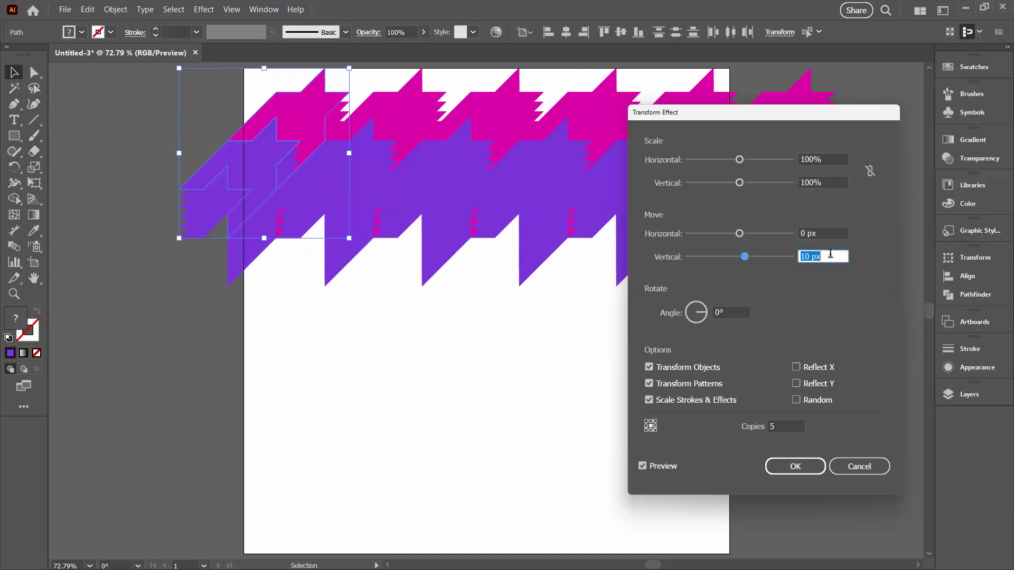
key("shift+Up")
key("shift+Up")
key("shift+Up")
key("shift+Up")
key("shift+Up")
key("shift+Up")
key("shift+Up")
key("shift+Up")
key("shift+Up")
key("shift+Up")
key("shift+Up")
key("shift+Up")
key("shift+Up")
key("shift+Up")
key("shift+Up")
key("shift+Up")
key("shift+Up")
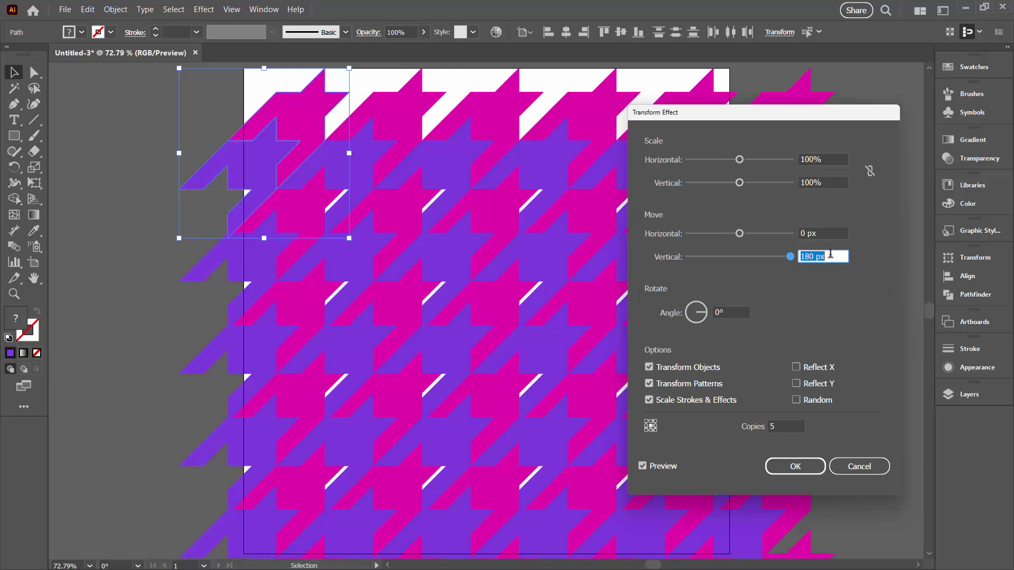
key("shift+Up")
key("shift+Up")
key("shift+Down")
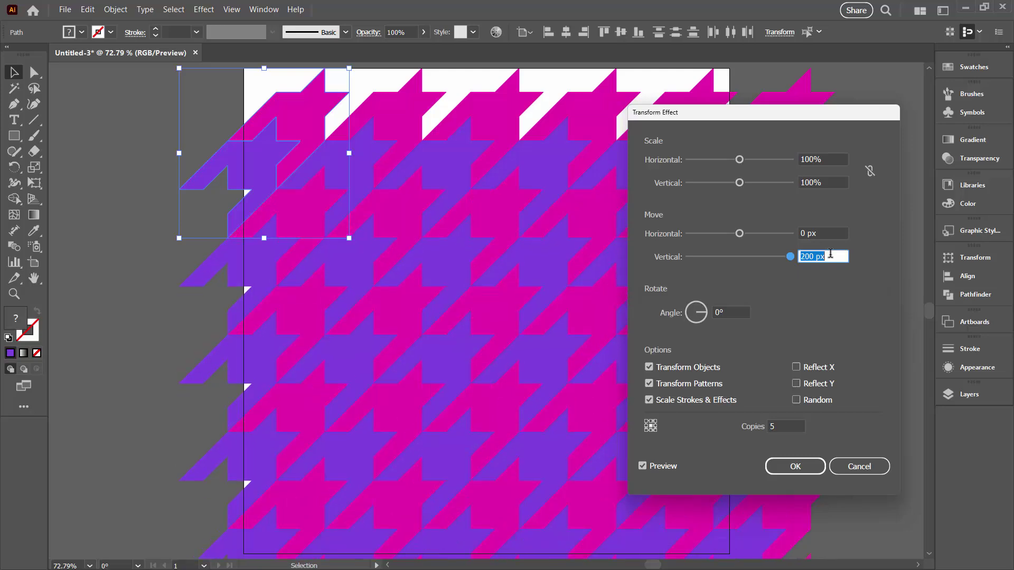
left_click(794, 464)
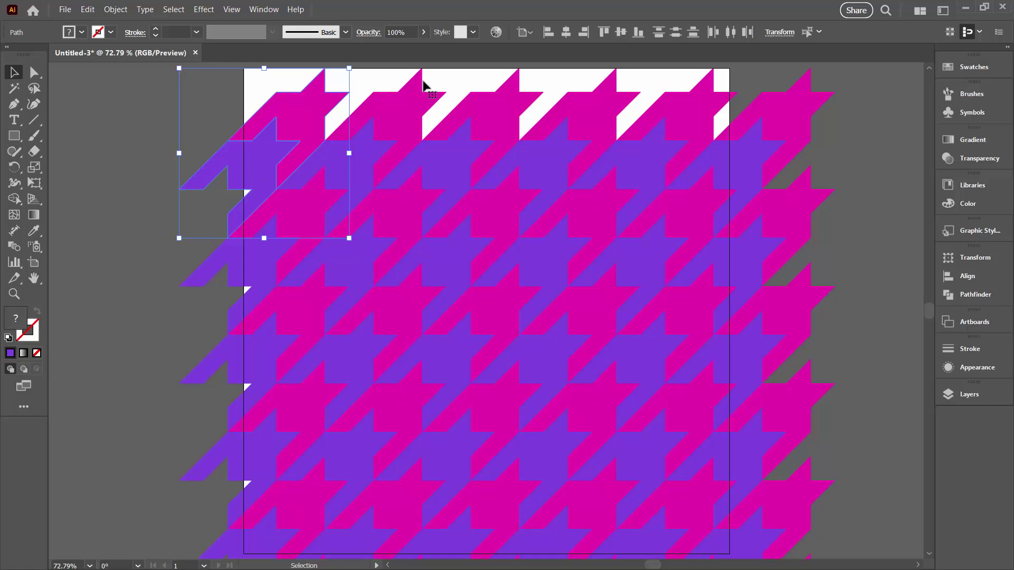
Step: Check both repeat effects by toggling them, then expand the pattern's appearance into real shapes
left_click(972, 368)
left_click(769, 431)
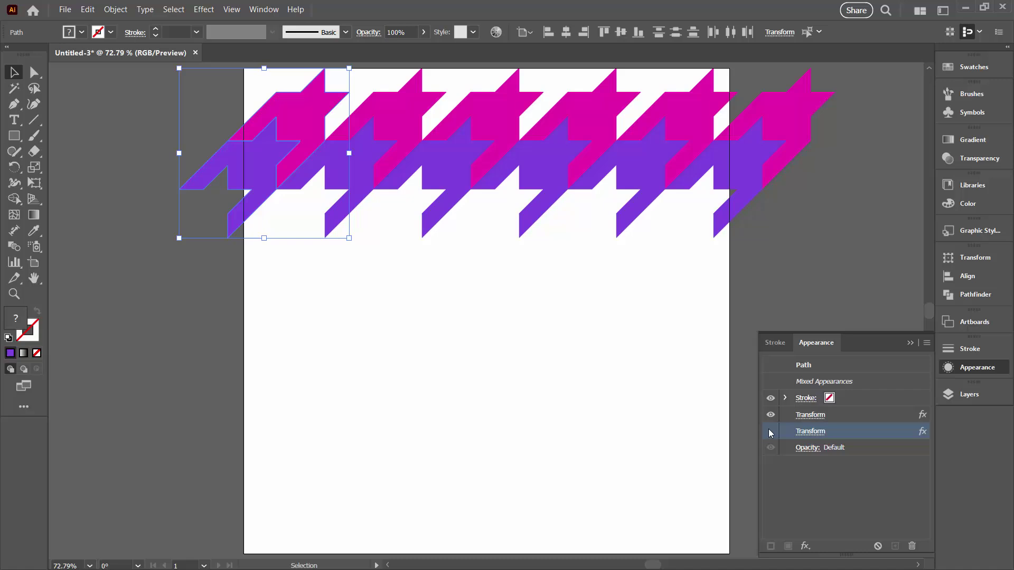
left_click(770, 430)
left_click(771, 415)
left_click(770, 415)
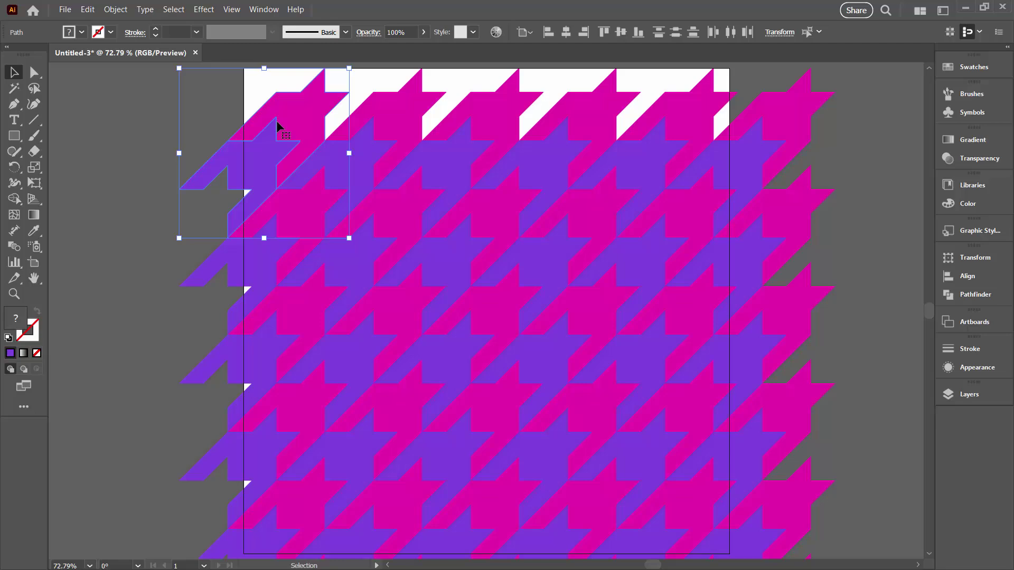
left_click(115, 9)
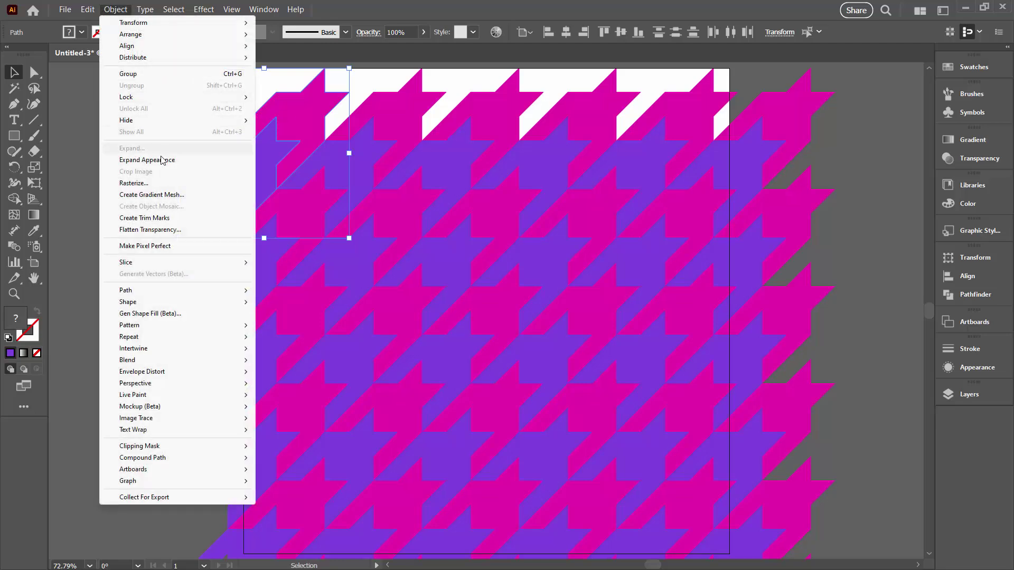
left_click(161, 160)
Step: Ungroup the houndstooth artwork repeatedly until Layers lists only individual paths
left_click(968, 395)
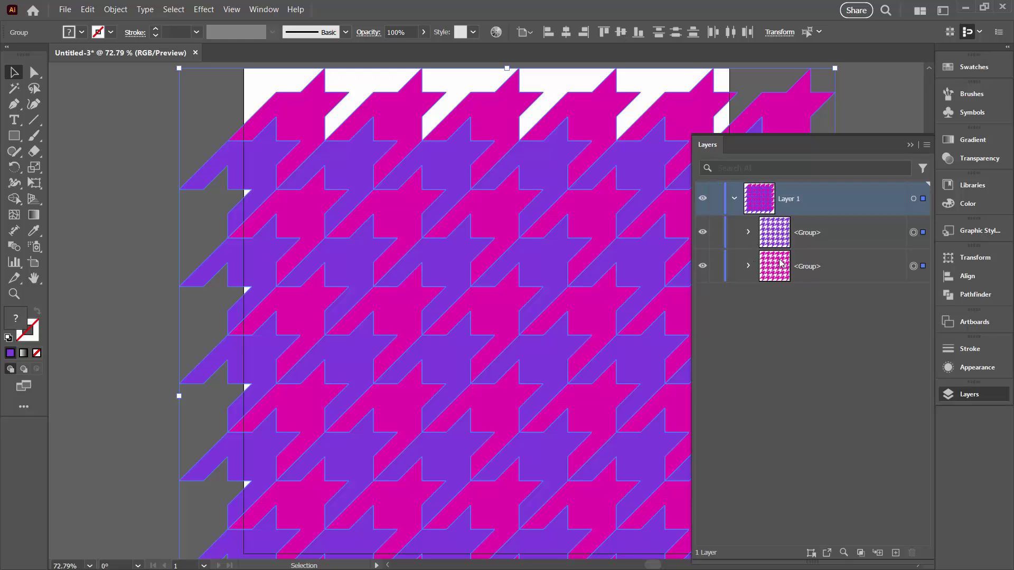
left_click(747, 233)
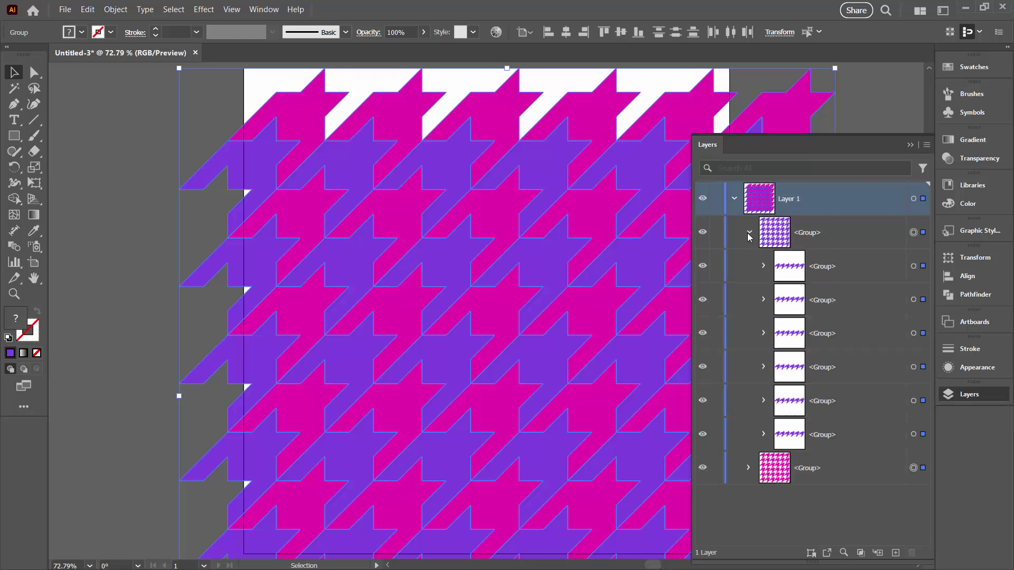
left_click(749, 233)
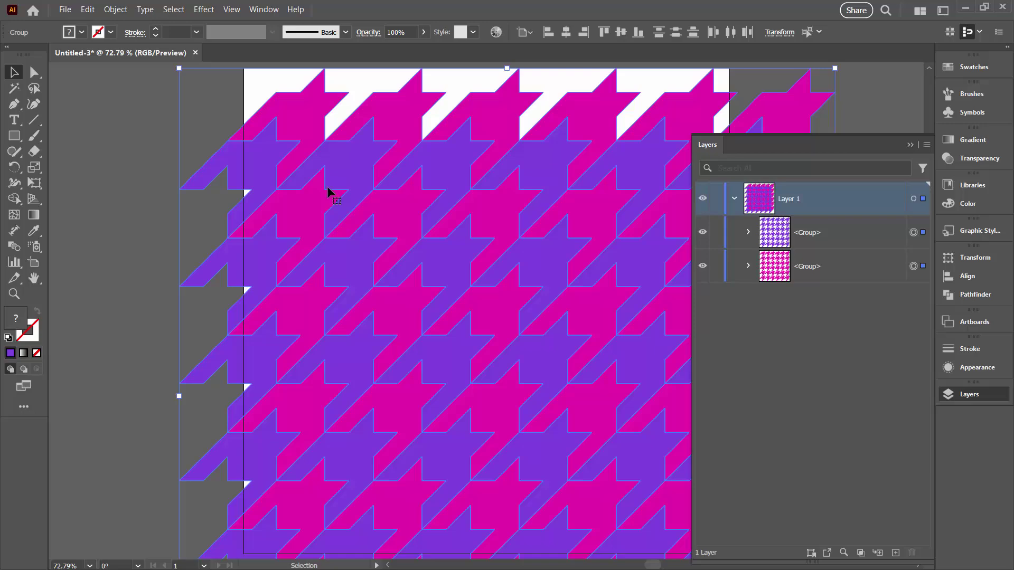
left_click(115, 9)
left_click(125, 86)
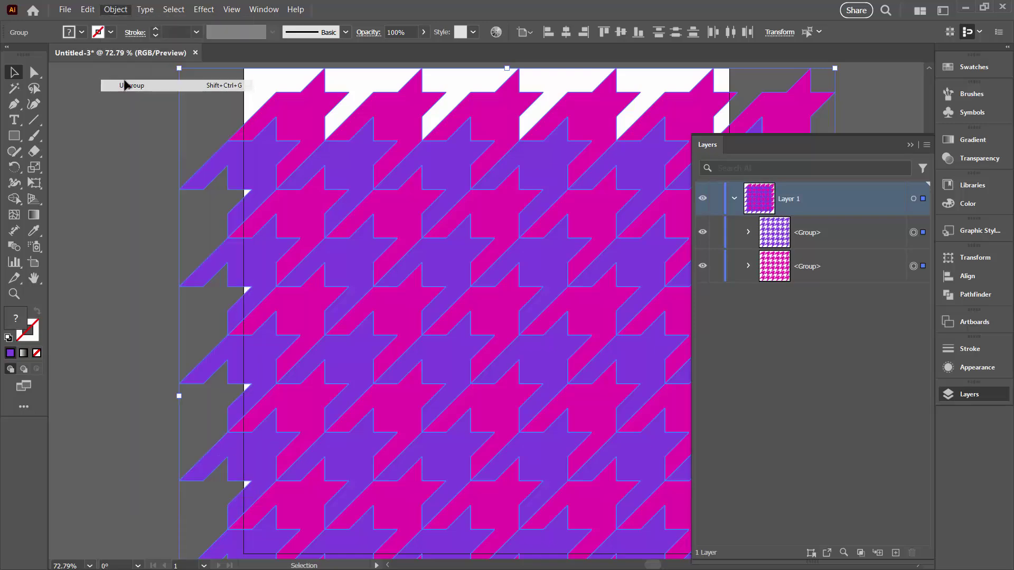
left_click(115, 10)
left_click(127, 86)
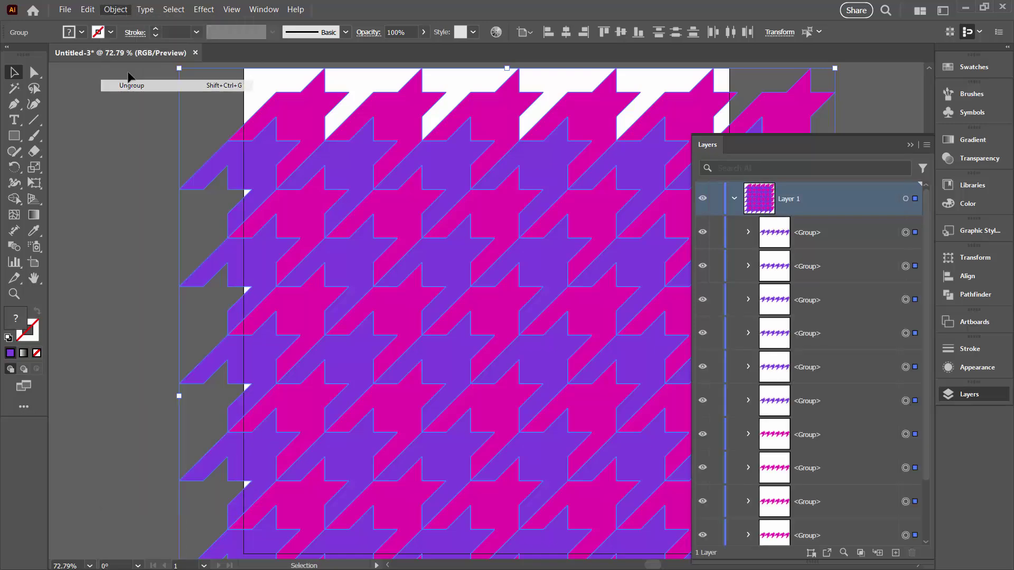
left_click(115, 9)
left_click(127, 85)
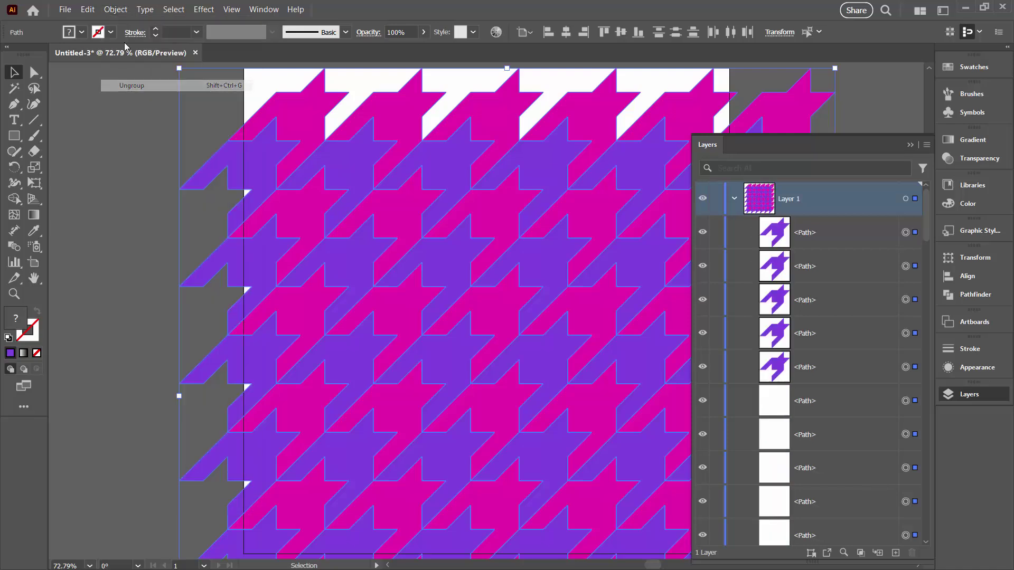
left_click(116, 10)
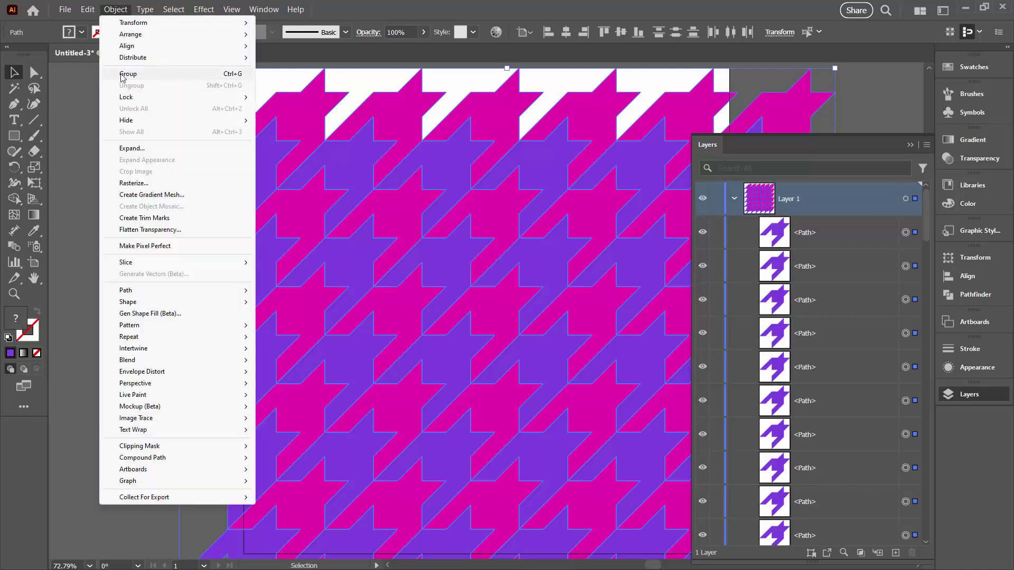
Step: Fill one purple houndstooth shape on the left with the light-blue swatch
left_click(72, 119)
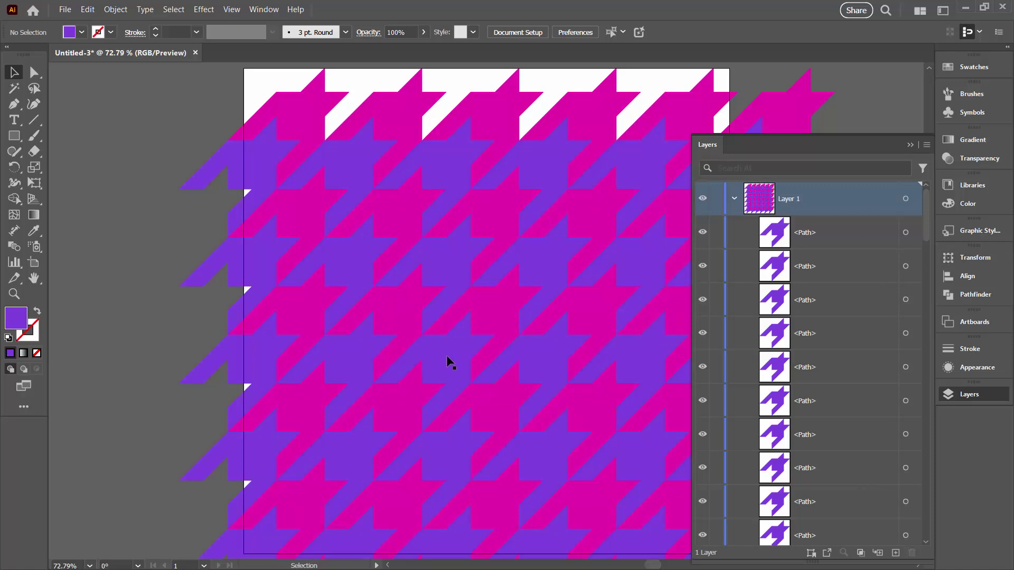
left_click(358, 360)
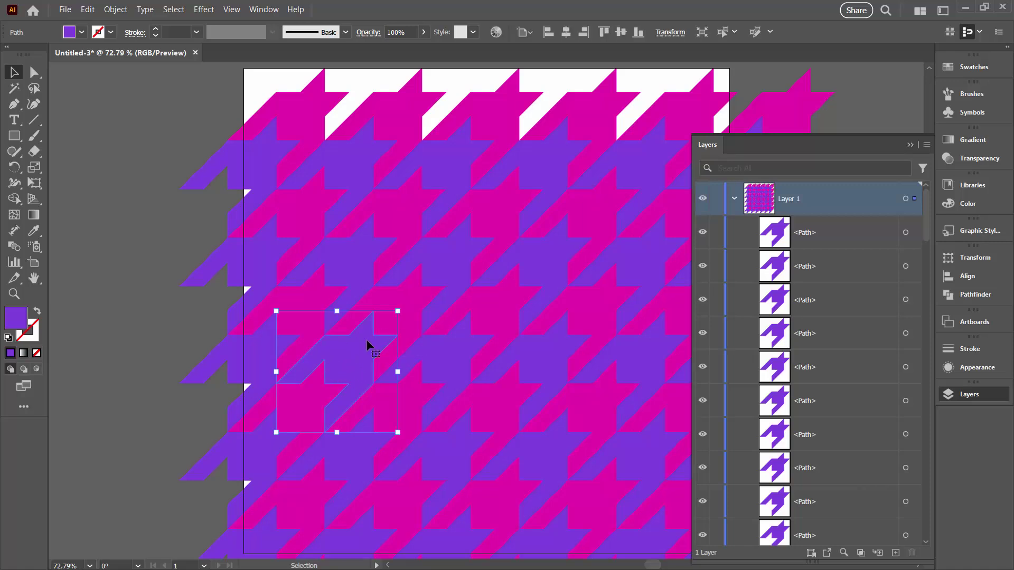
left_click(969, 67)
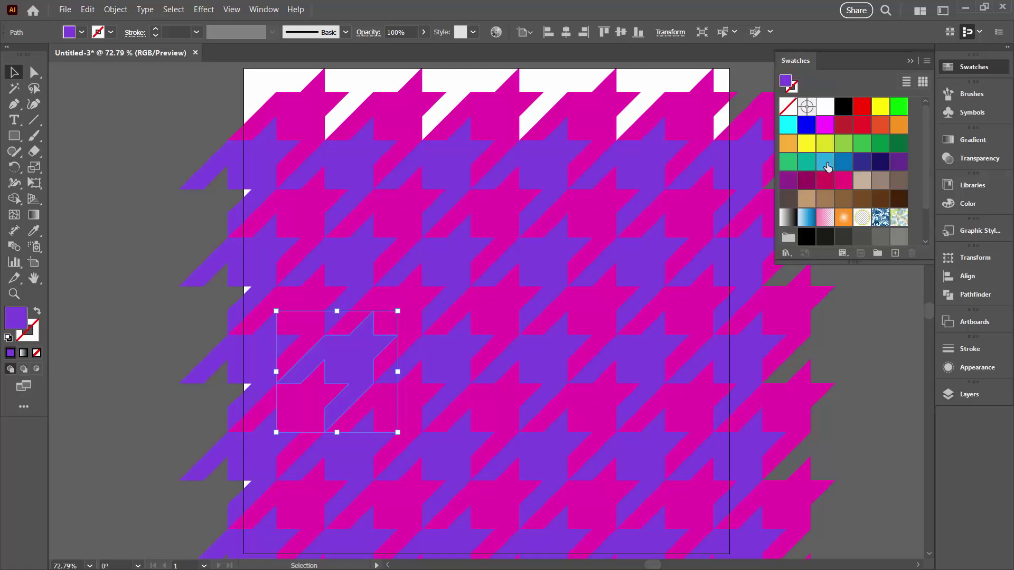
left_click(826, 162)
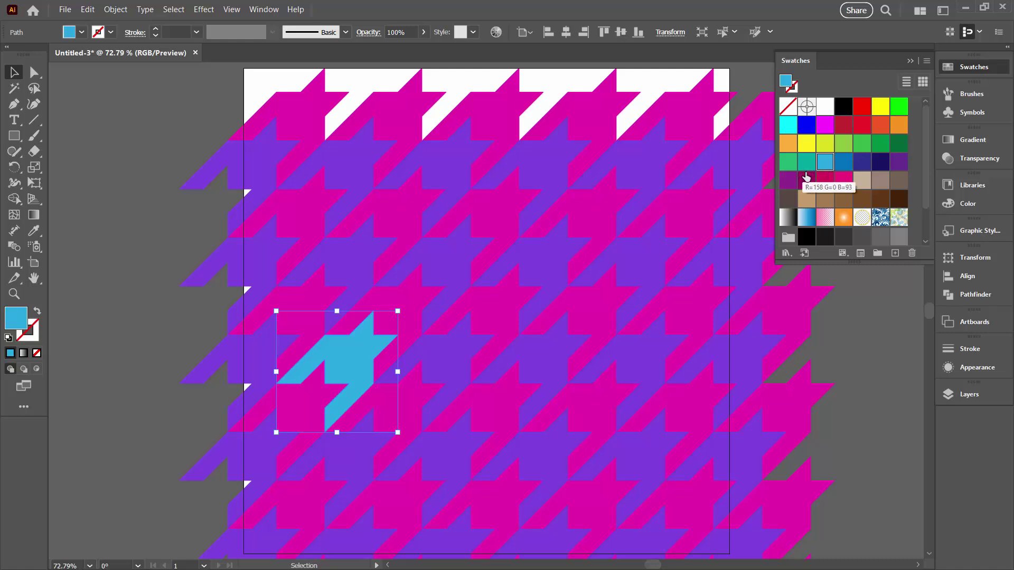
Step: Select all the houndstooth artwork and make it into a new pattern
left_click(101, 189)
left_click(174, 10)
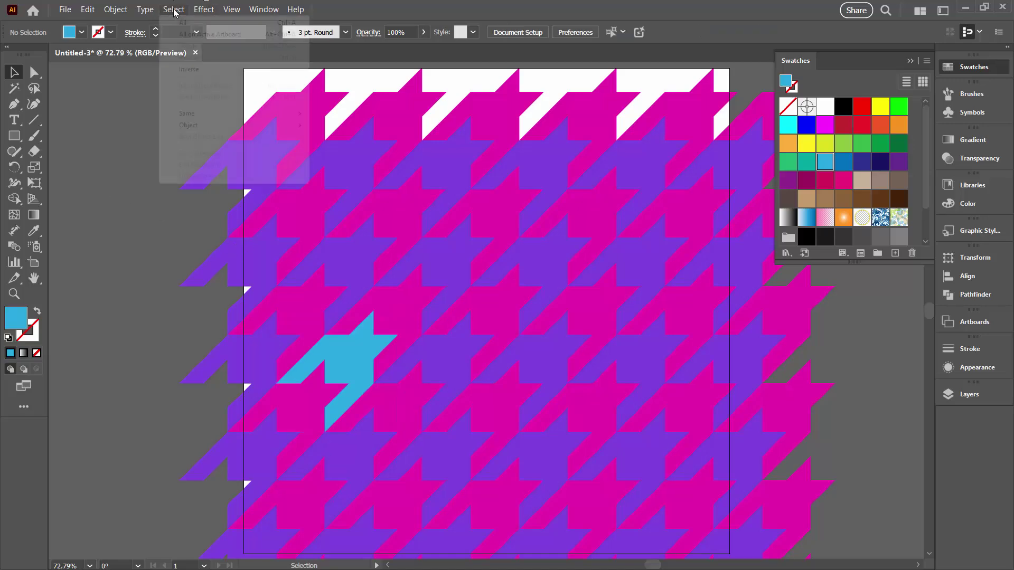
left_click(181, 23)
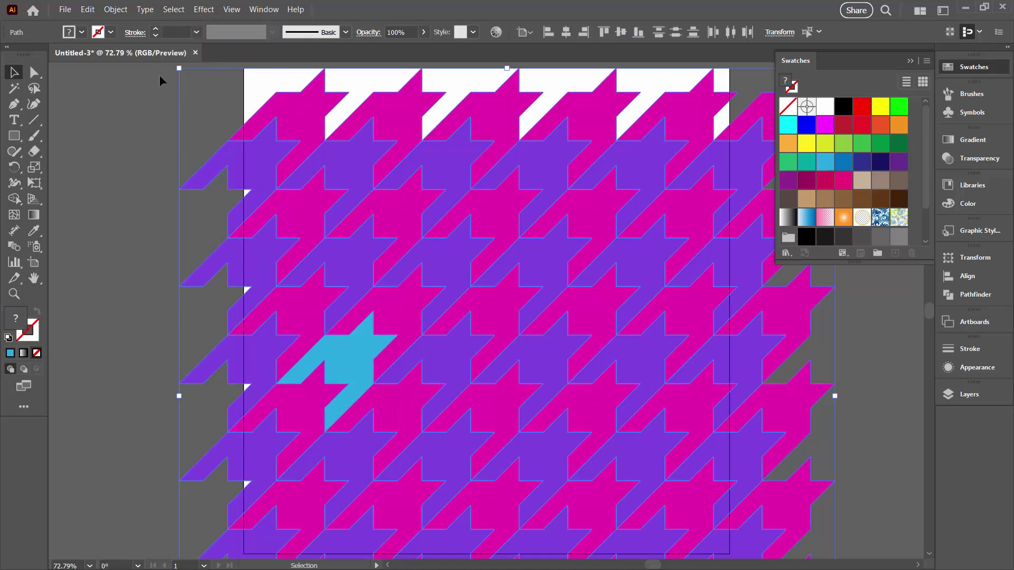
left_click(115, 9)
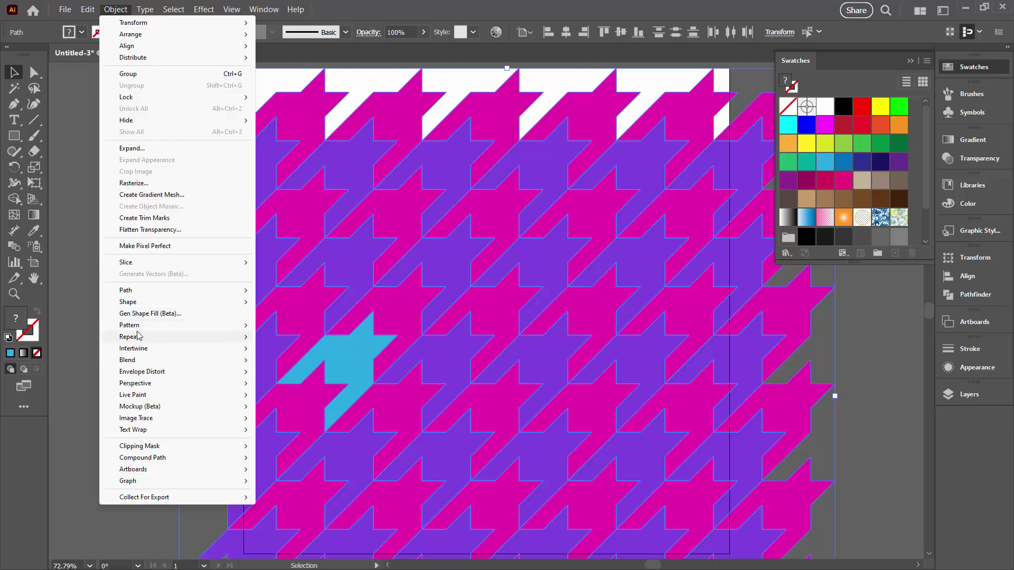
mouse_move(221, 325)
left_click(288, 325)
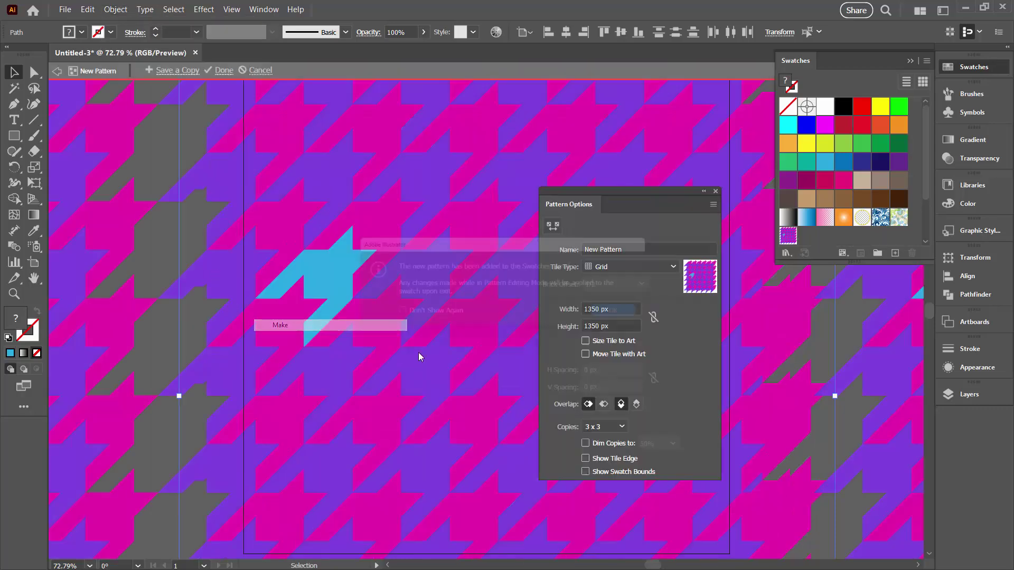
left_click(632, 317)
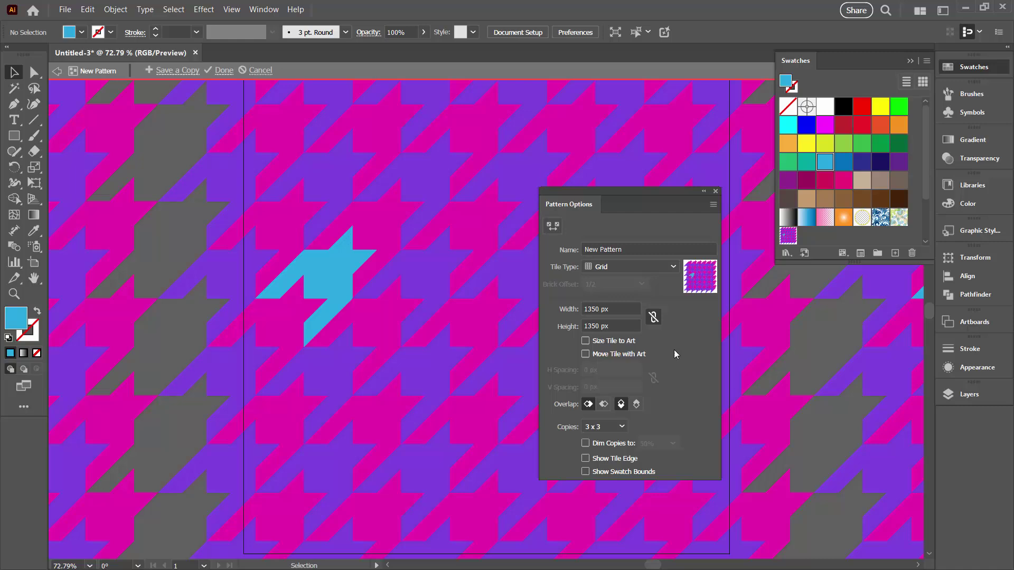
left_click_drag(575, 203, 676, 260)
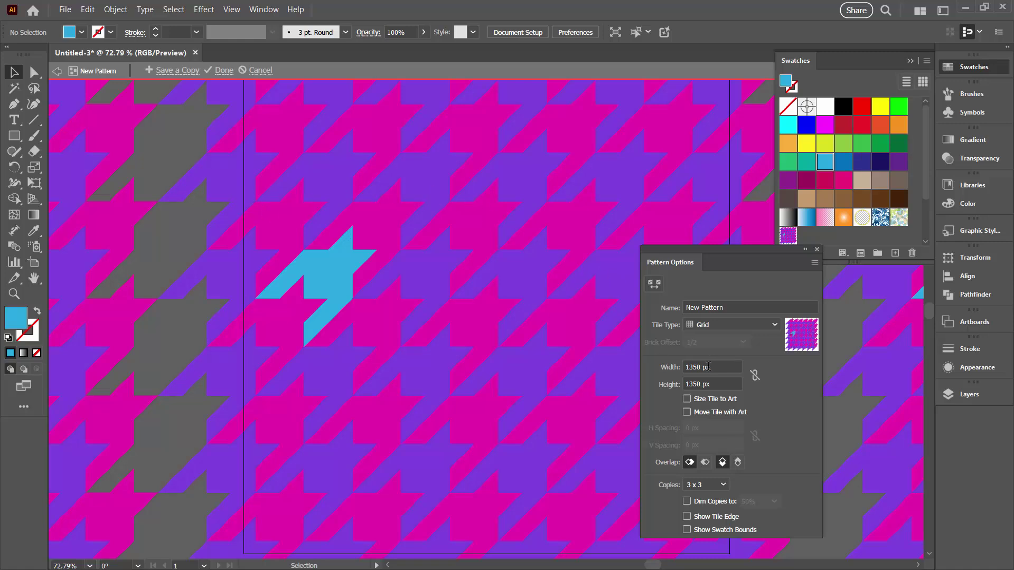
Step: Set the pattern tile width and height to 1200 px
left_click(715, 366)
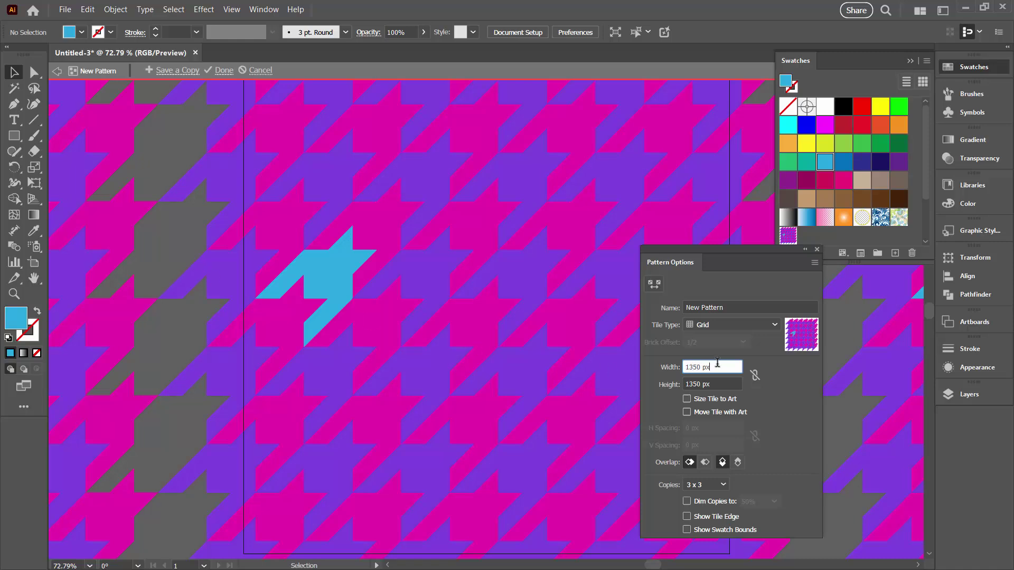
key("shift+Down")
key("shift+Down")
key("shift+Down")
key("shift+Down")
key("shift+Down")
key("shift+Down")
key("shift+Down")
key("shift+Down")
key("shift+Down")
key("shift+Down")
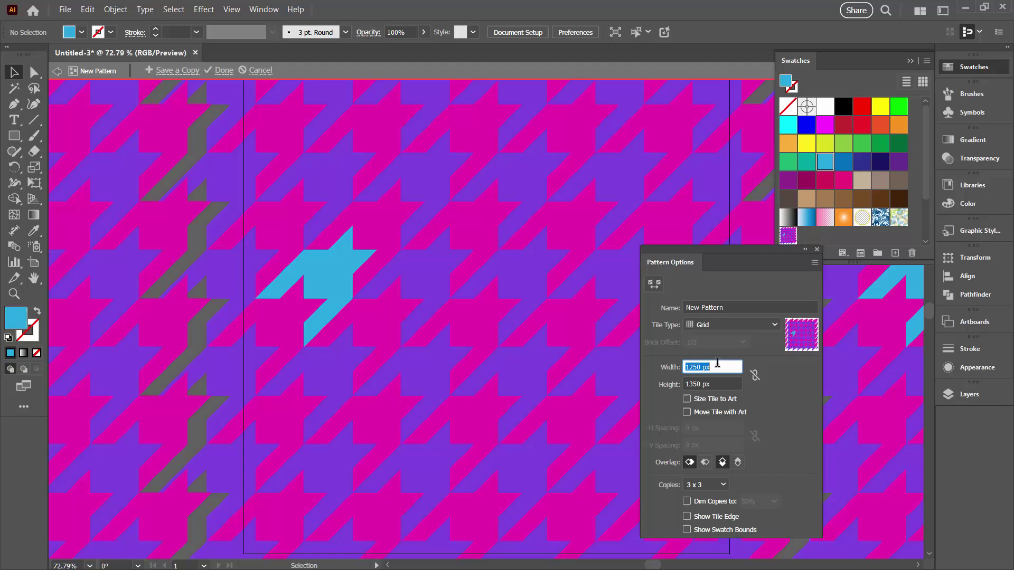
key("shift+Down")
key("shift+Down")
key("shift+Down")
key("shift+Down")
key("shift+Down")
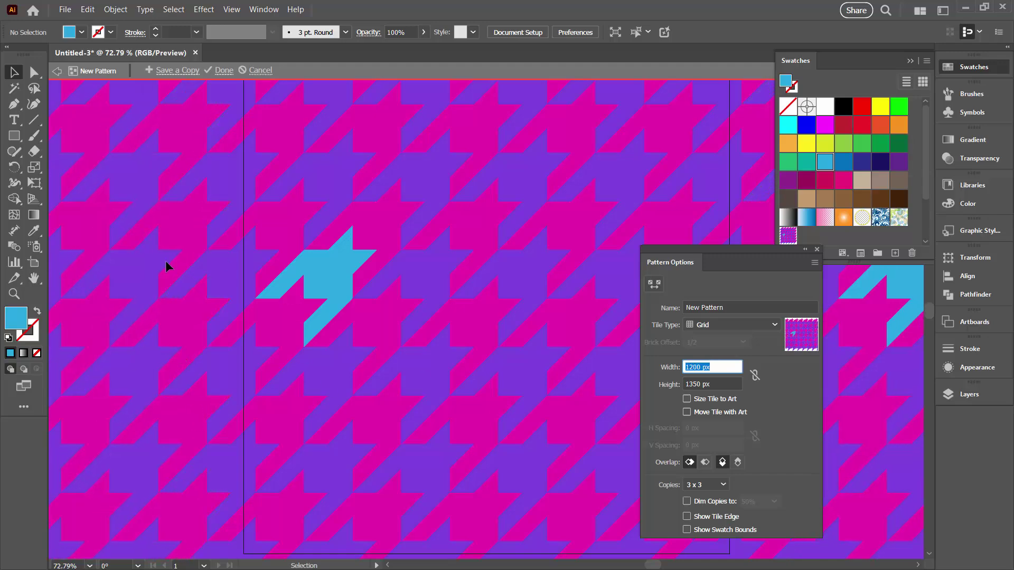
scroll(428, 372, "down", 2)
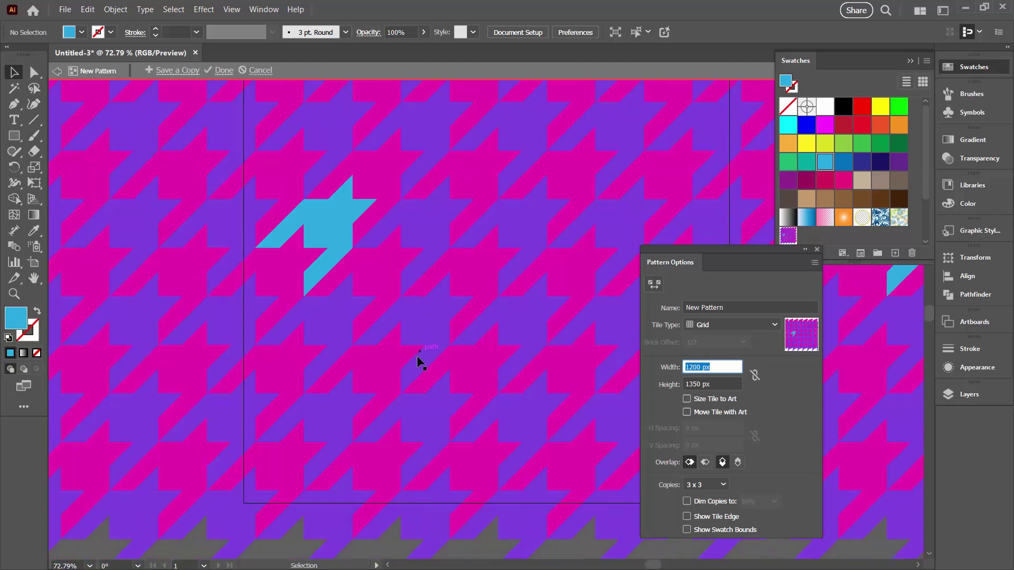
scroll(386, 402, "down", 5)
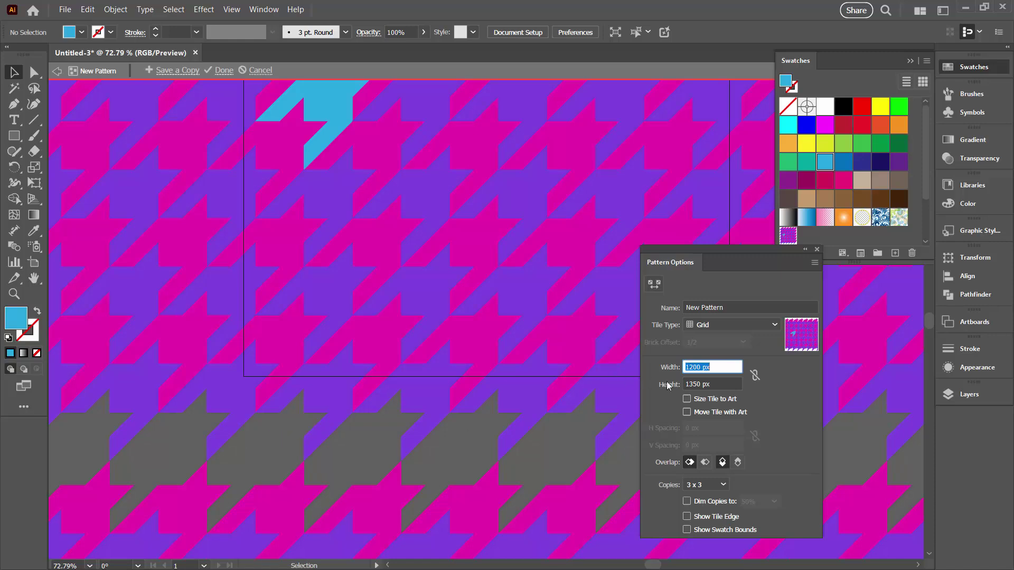
key("Tab")
type("1200")
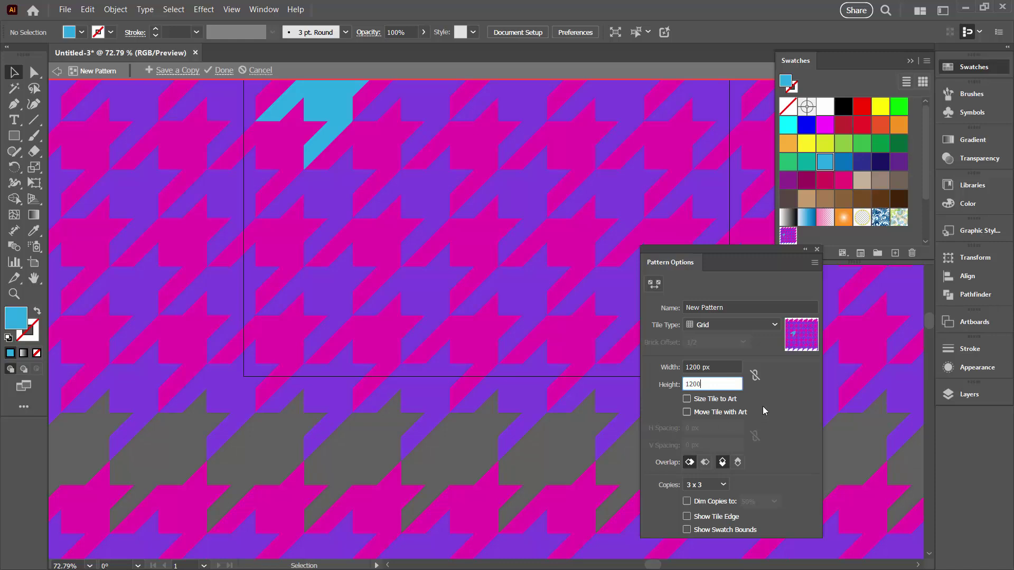
key("Tab")
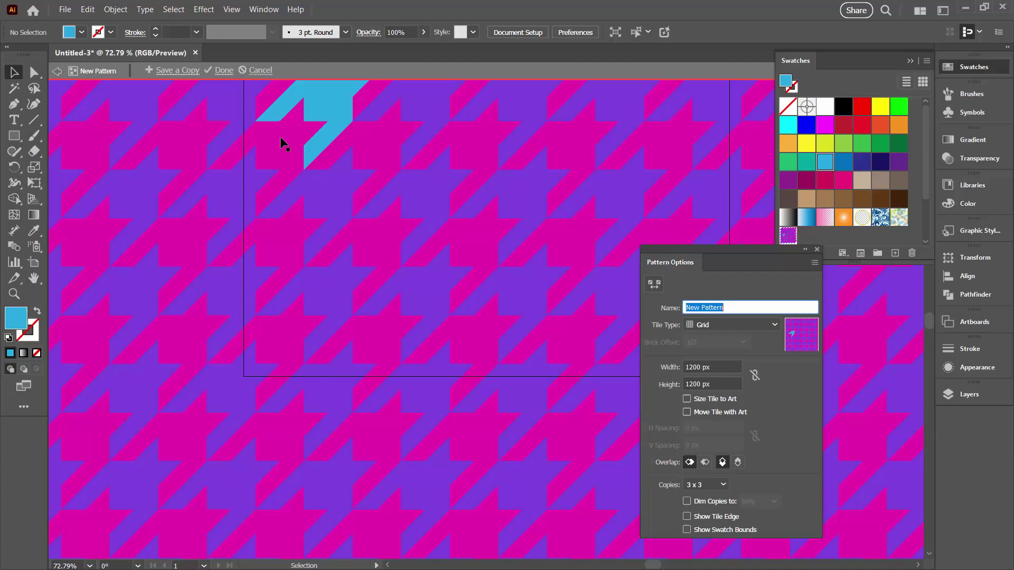
Step: Save the pattern and move the original houndstooth artwork off to the left of the artboard
left_click(224, 72)
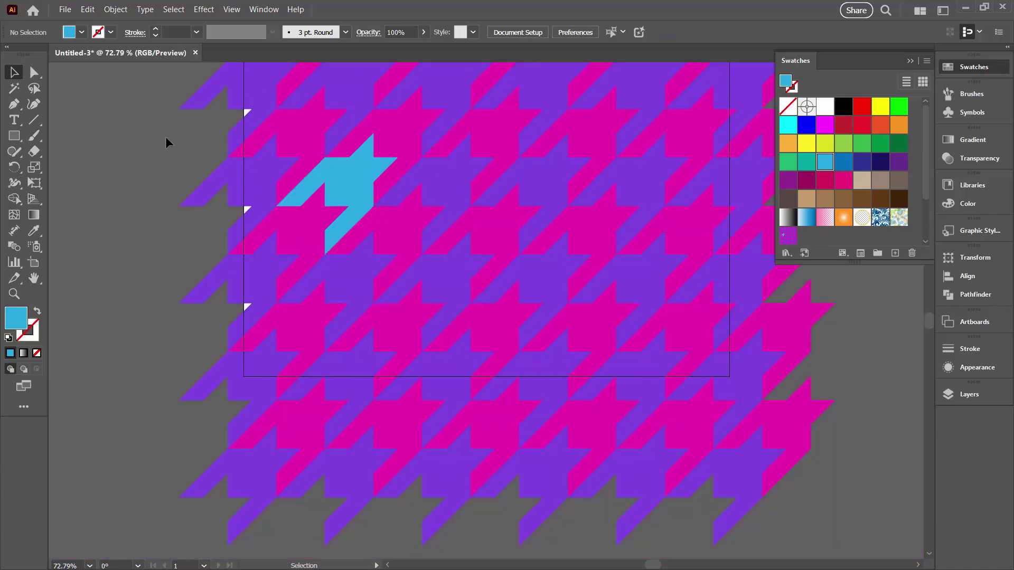
left_click(215, 226)
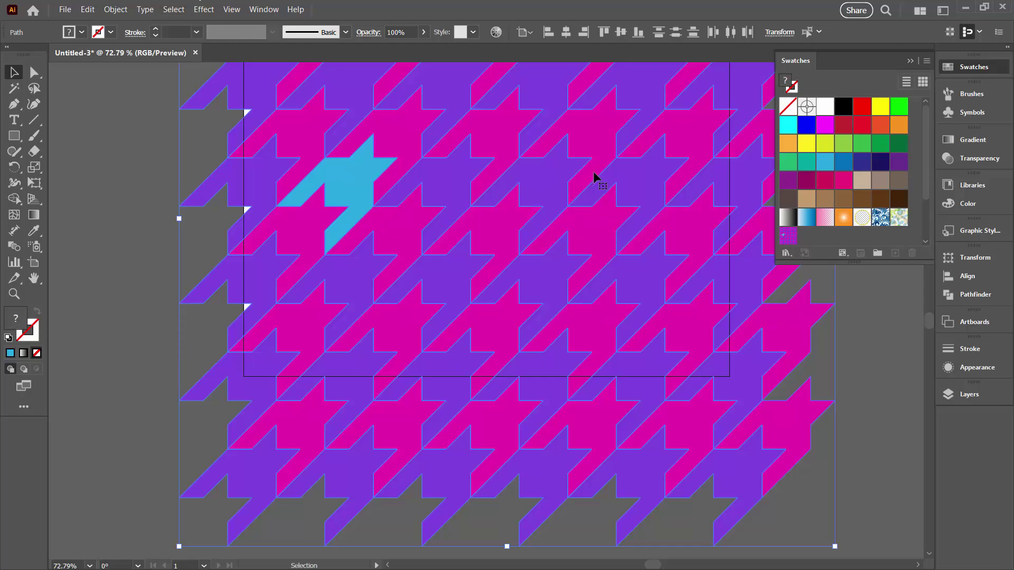
left_click_drag(645, 183, 145, 227)
left_click_drag(227, 267, 79, 262)
left_click(278, 252)
Step: Draw a 1000 × 1000 px square on the artboard
left_click(15, 136)
left_click(331, 164)
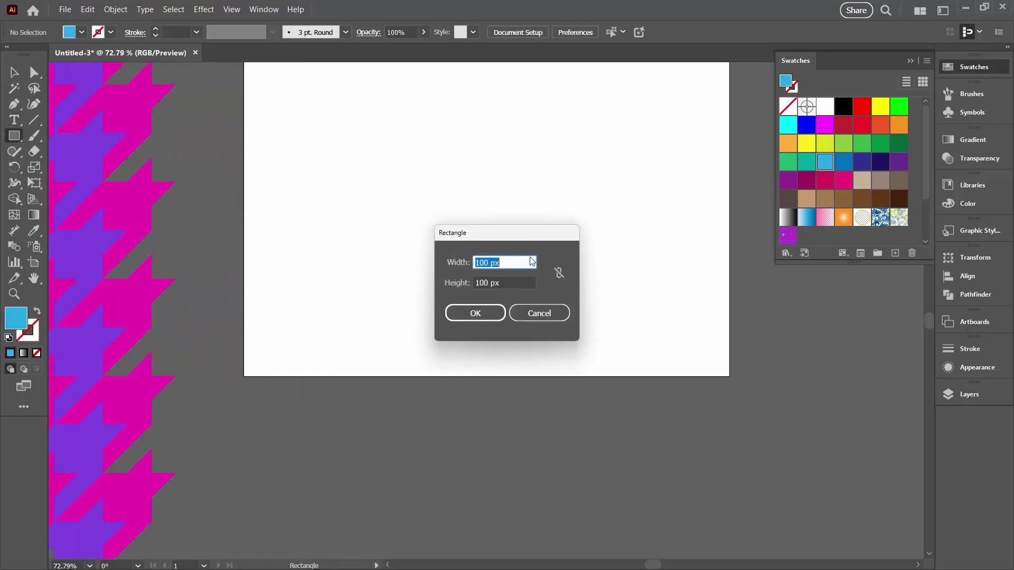
type("1000")
key("Tab")
type("1000")
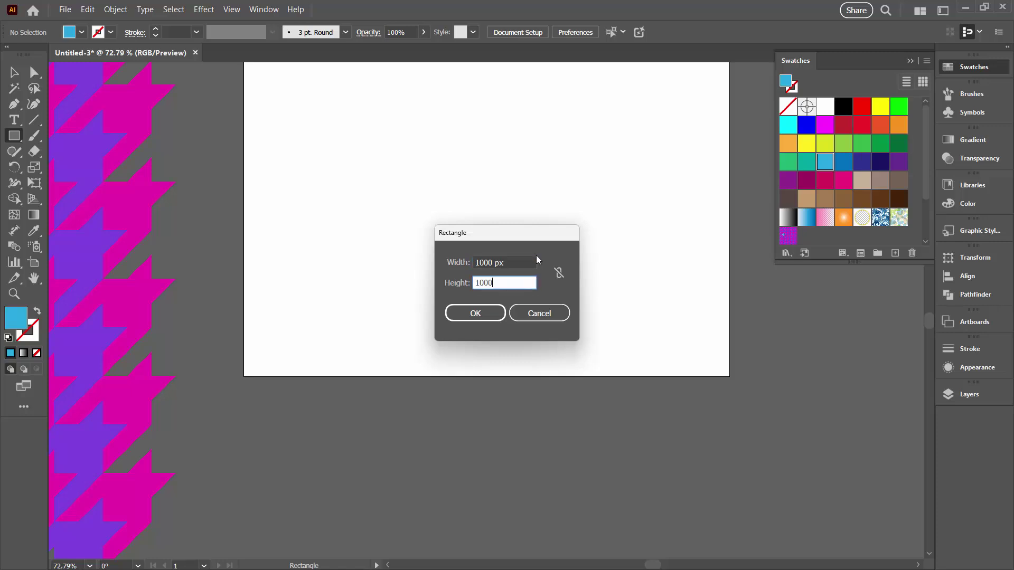
key("Return")
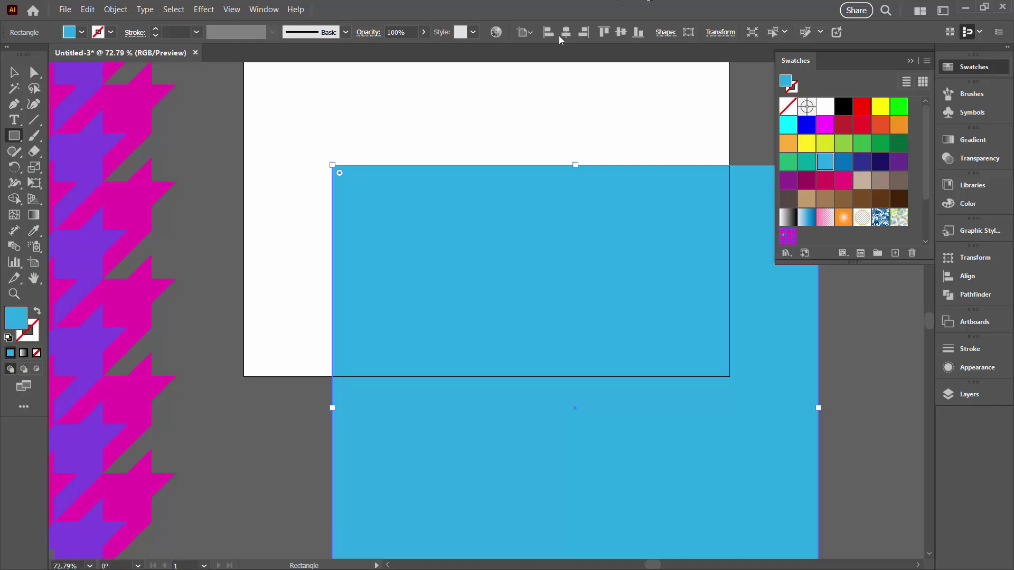
Step: Center the square on the artboard and fill it with the houndstooth pattern swatch
left_click(586, 32)
left_click(620, 31)
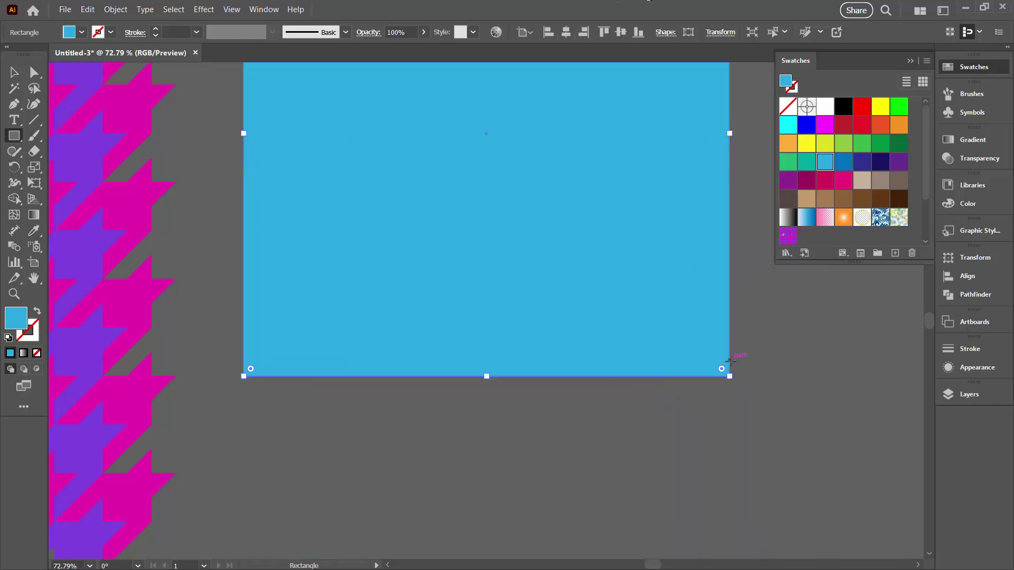
scroll(709, 368, "up", 4)
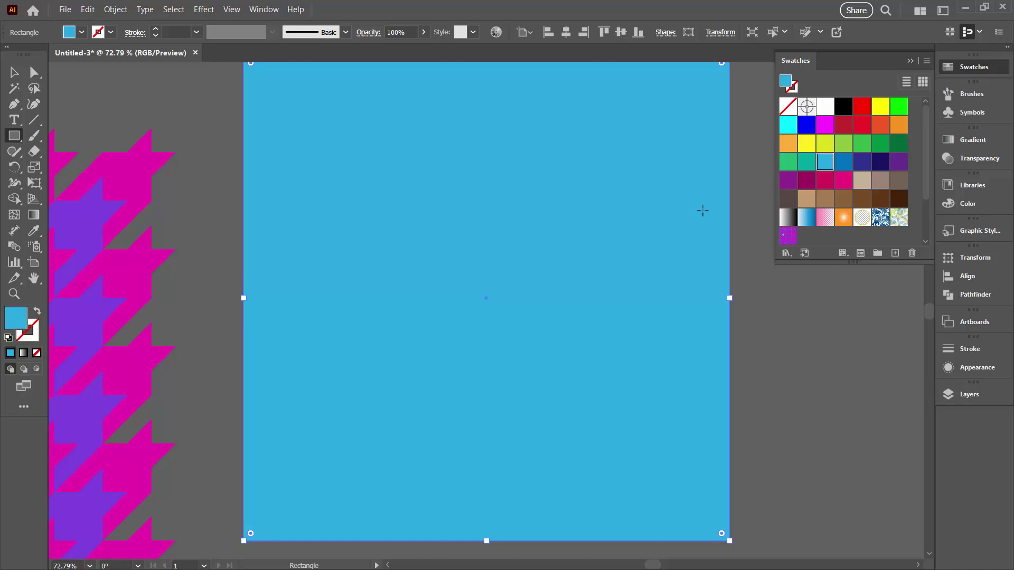
left_click(787, 235)
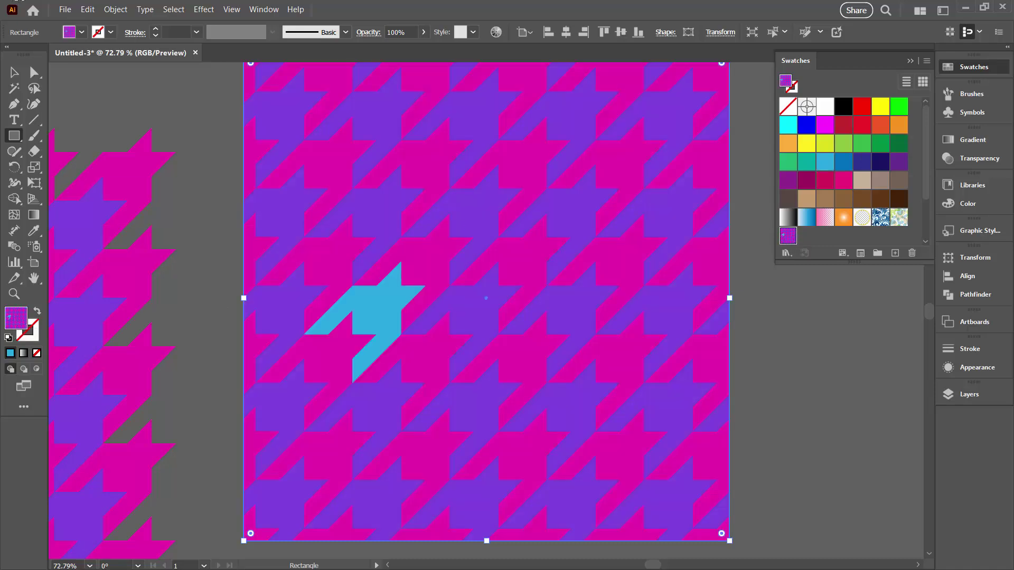
Step: Scale only the pattern fill to 50%, with Transform Objects unchecked, leaving the square full size
left_click(116, 10)
mouse_move(159, 23)
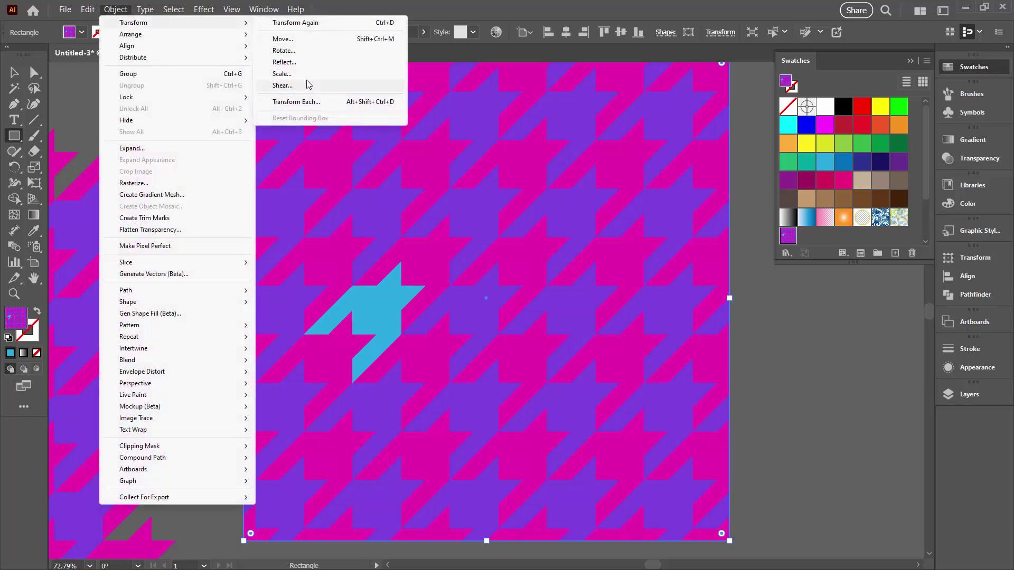
left_click(284, 74)
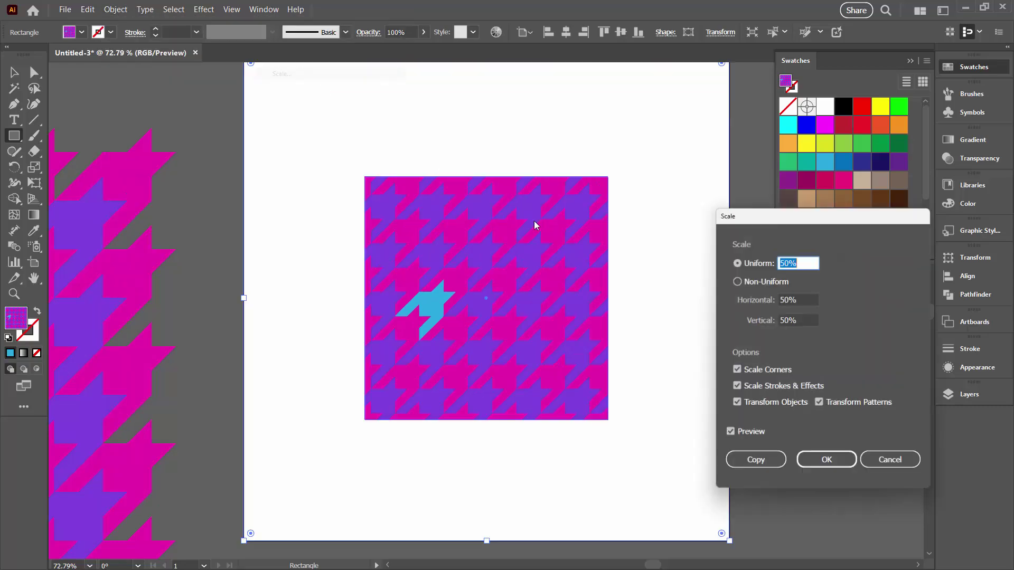
left_click(738, 405)
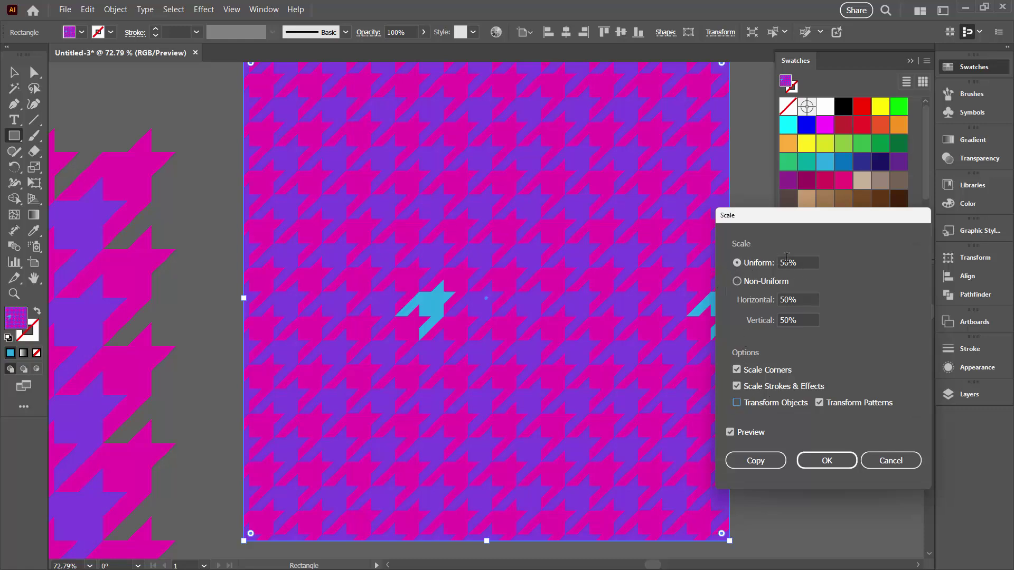
left_click(828, 460)
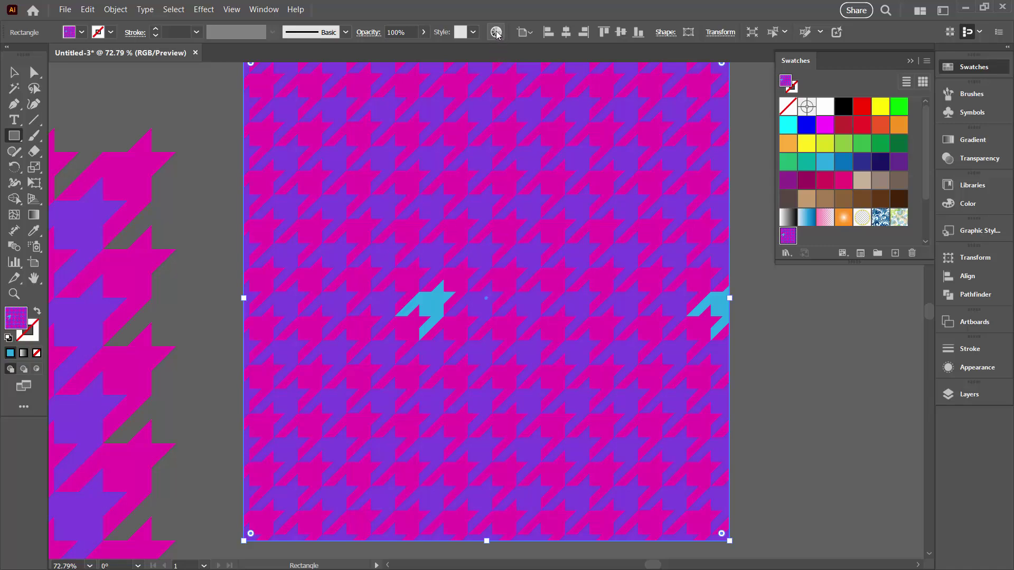
Step: Open Recolor Artwork for the square and switch to the advanced colour wheel view
key("v")
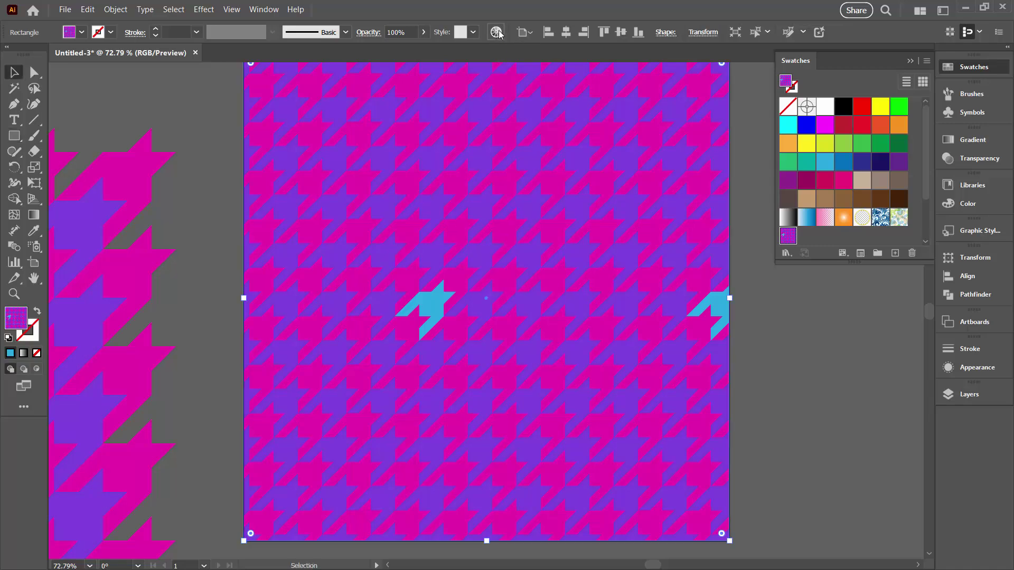
left_click(496, 32)
left_click(909, 61)
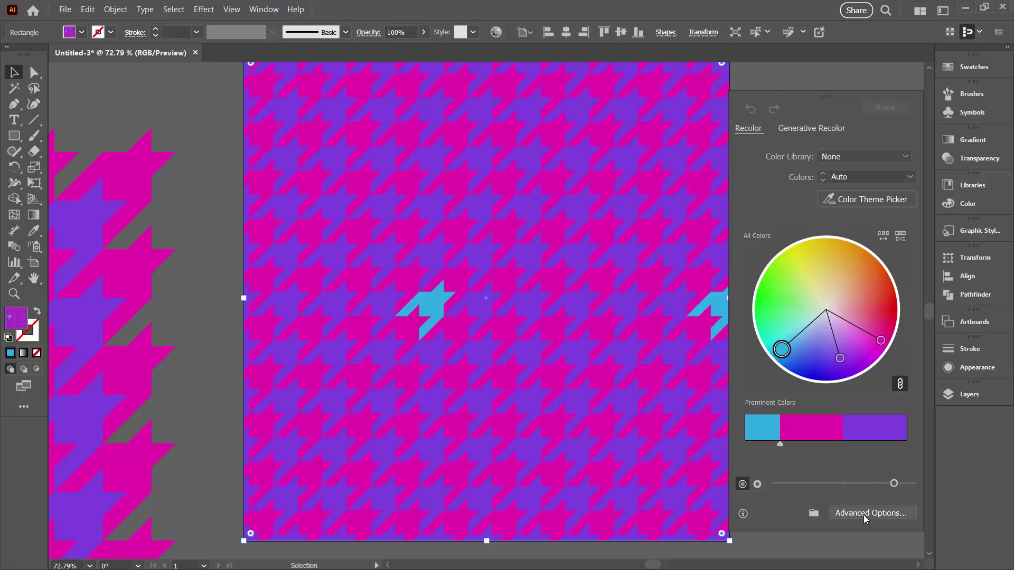
key("Escape")
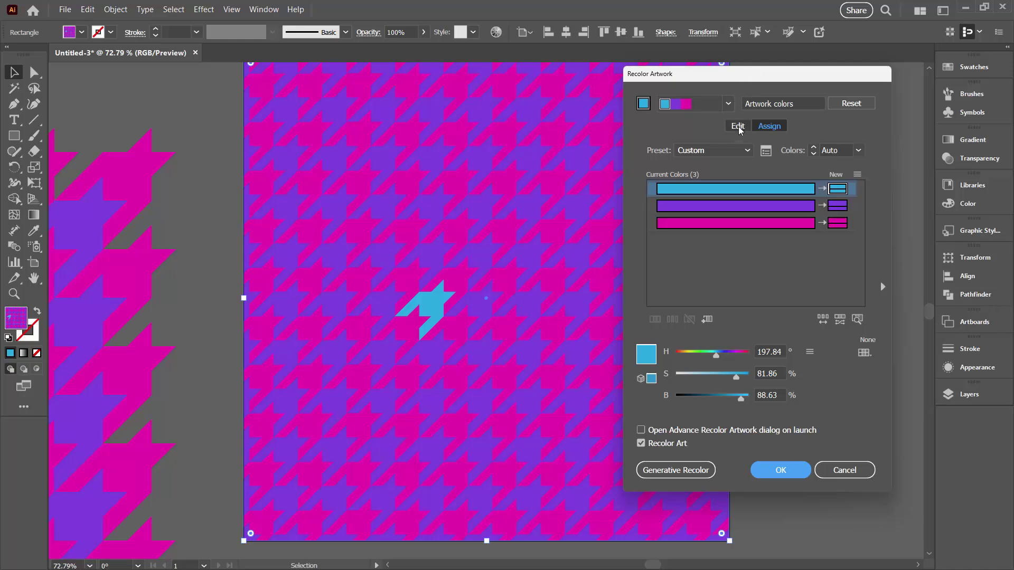
left_click(737, 126)
left_click_drag(717, 80, 743, 114)
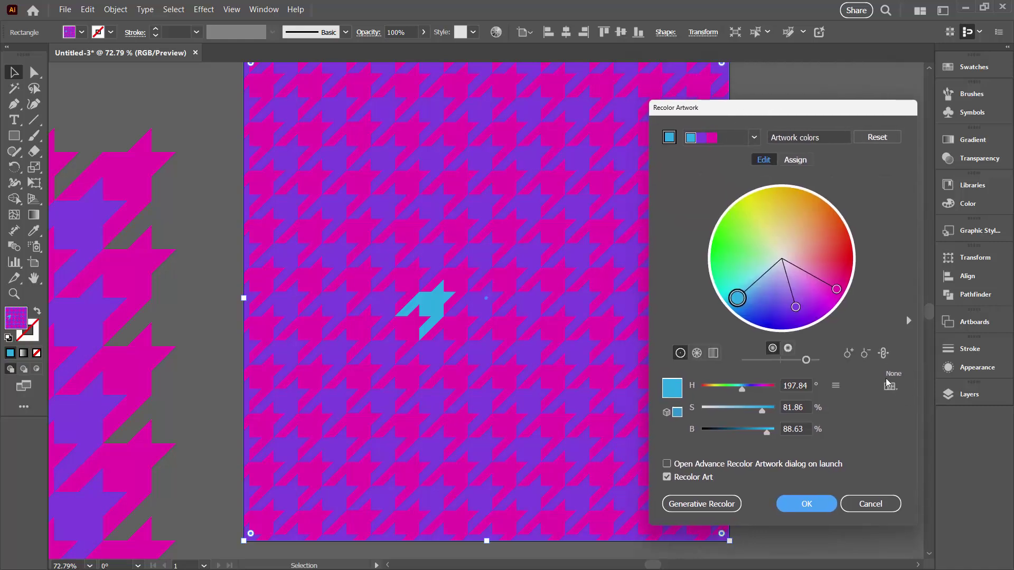
Step: Unlink harmony colours, shift them to lavender, hot pink and a pale aqua accent, and apply
left_click(883, 353)
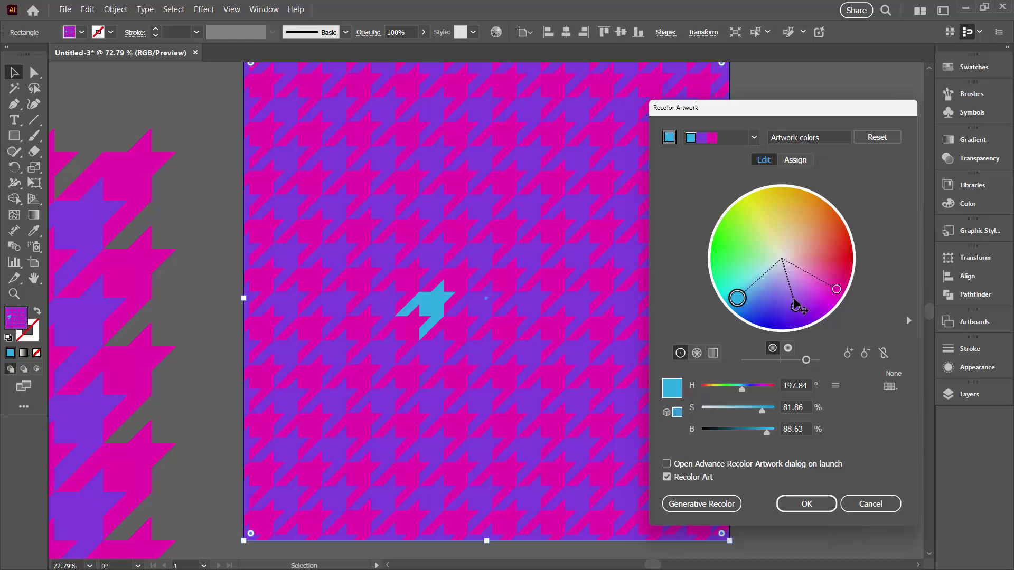
left_click_drag(796, 305, 749, 295)
left_click_drag(836, 289, 828, 282)
left_click(750, 295)
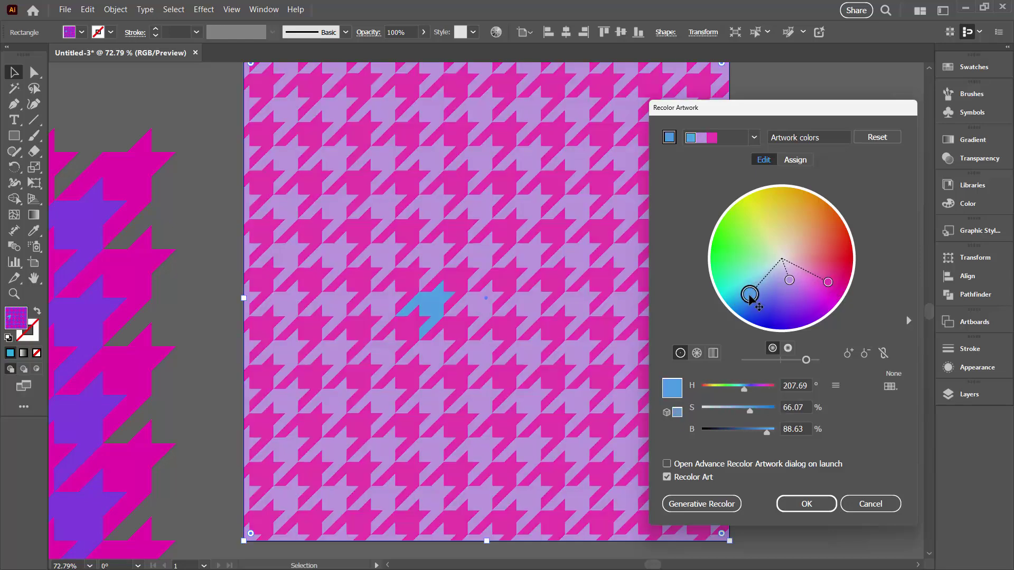
mouse_move(749, 294)
left_mouse_down()
mouse_move(777, 239)
mouse_move(754, 280)
left_mouse_up()
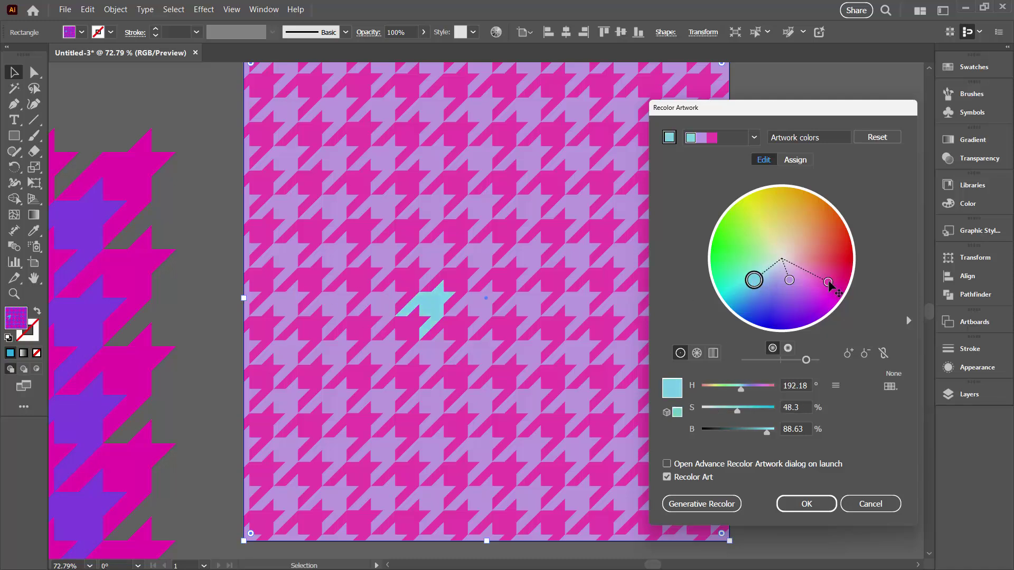
left_click_drag(829, 283, 828, 286)
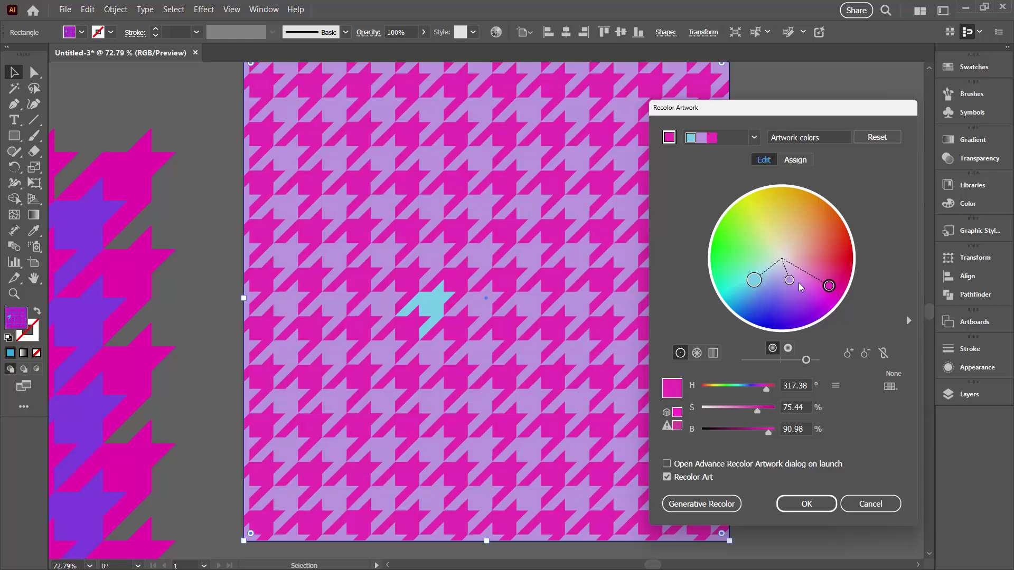
left_click(806, 504)
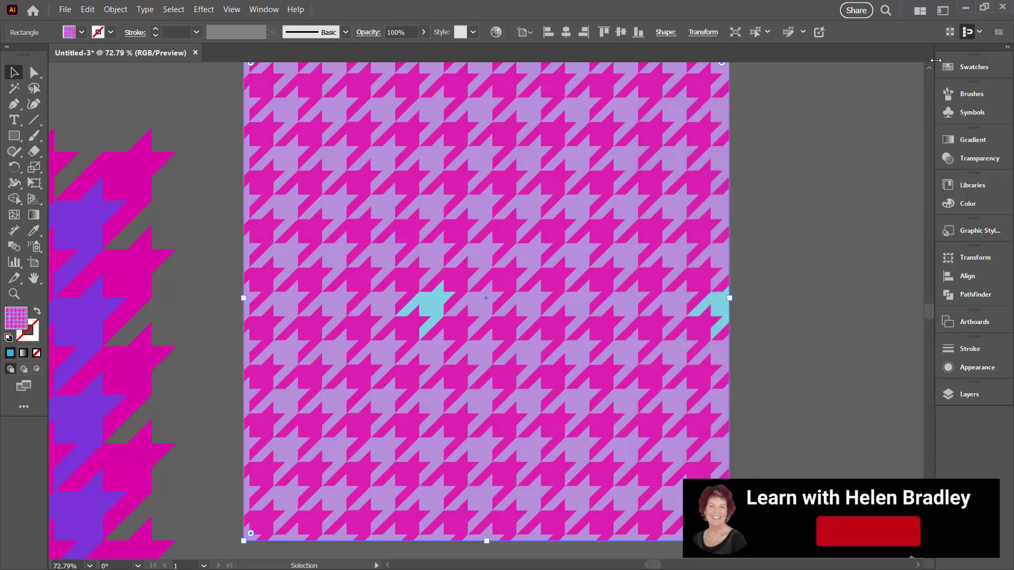
Step: Reapply the pink recoloured pattern swatch to the square
left_click(973, 67)
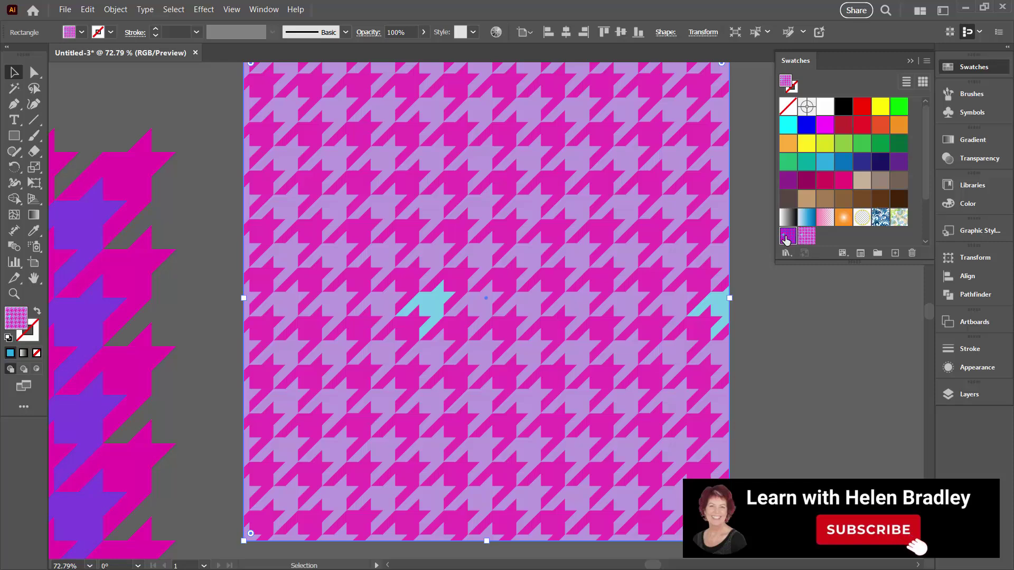
left_click(785, 239)
left_click(806, 236)
Step: Scale the pattern fill by another 50%, keeping the square unchanged
left_click(115, 9)
mouse_move(133, 22)
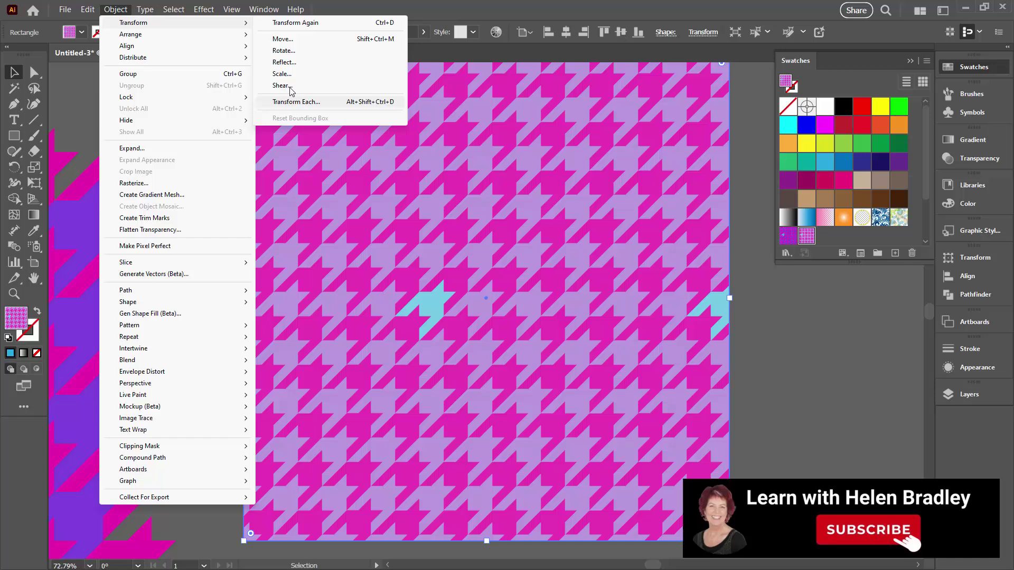
left_click(282, 73)
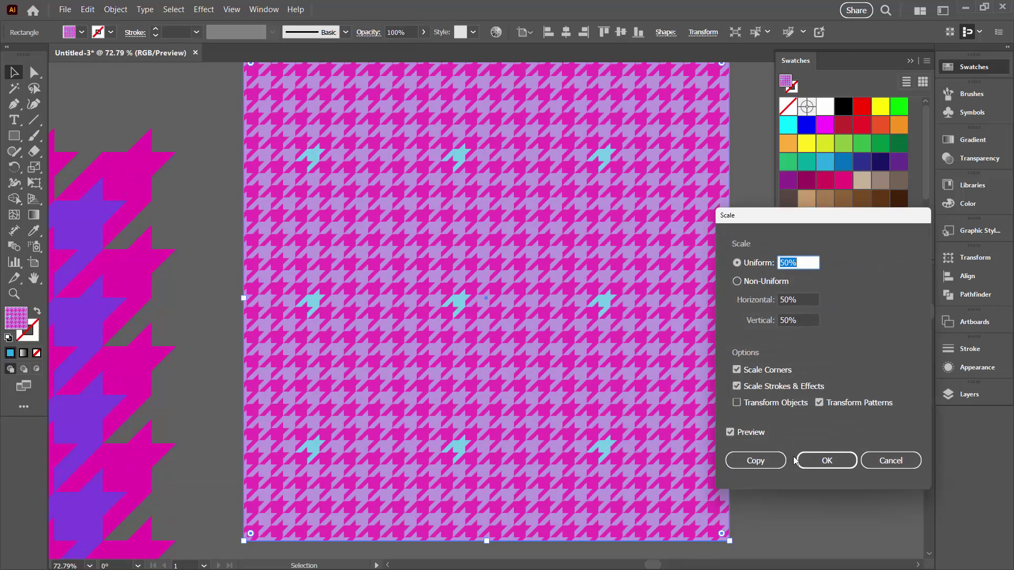
left_click(826, 461)
left_click(735, 511)
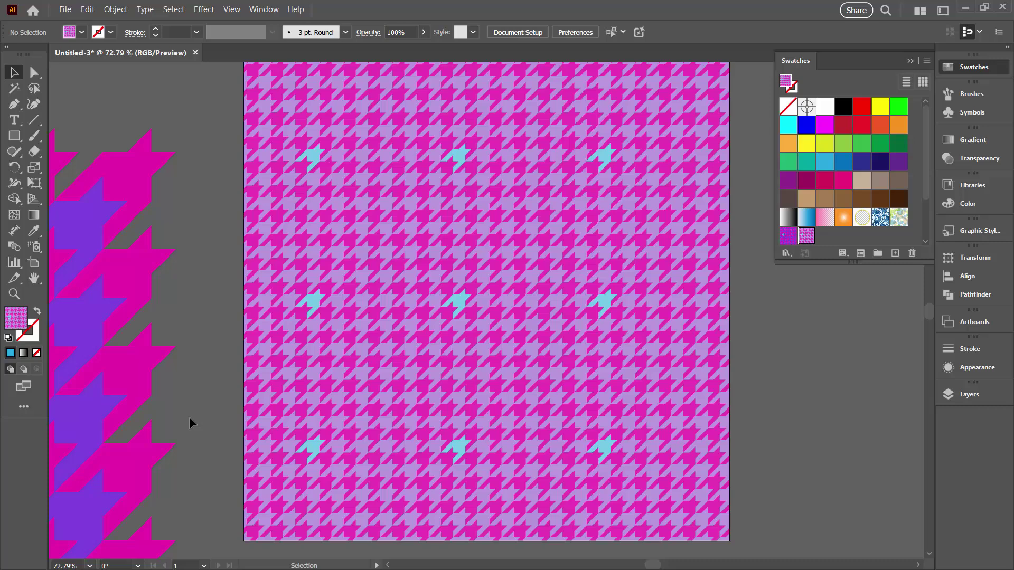
Step: In the original large tile, recolour one purple houndstooth piece yellow
left_click_drag(192, 418, 520, 340)
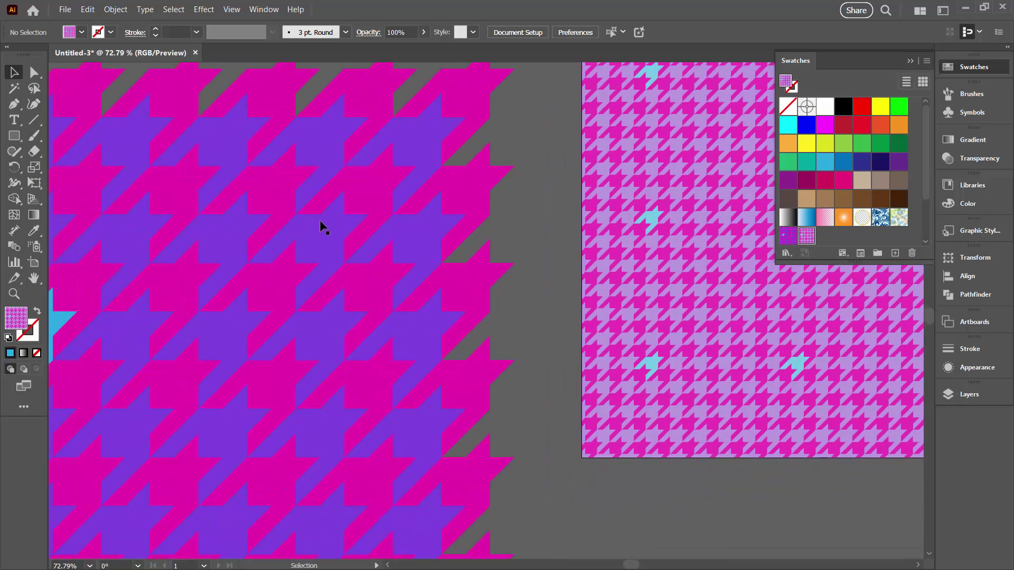
left_click(327, 232)
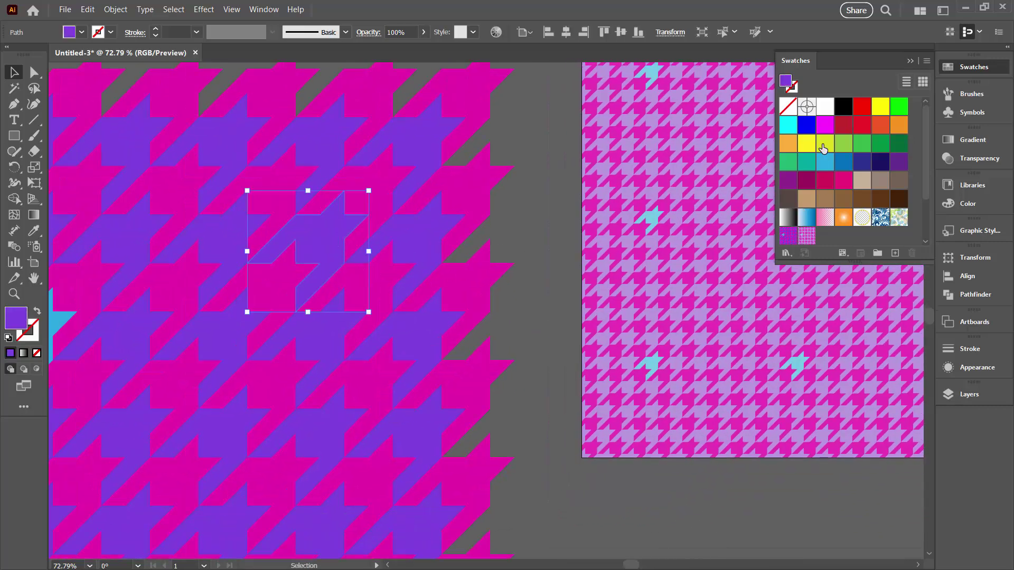
left_click(806, 143)
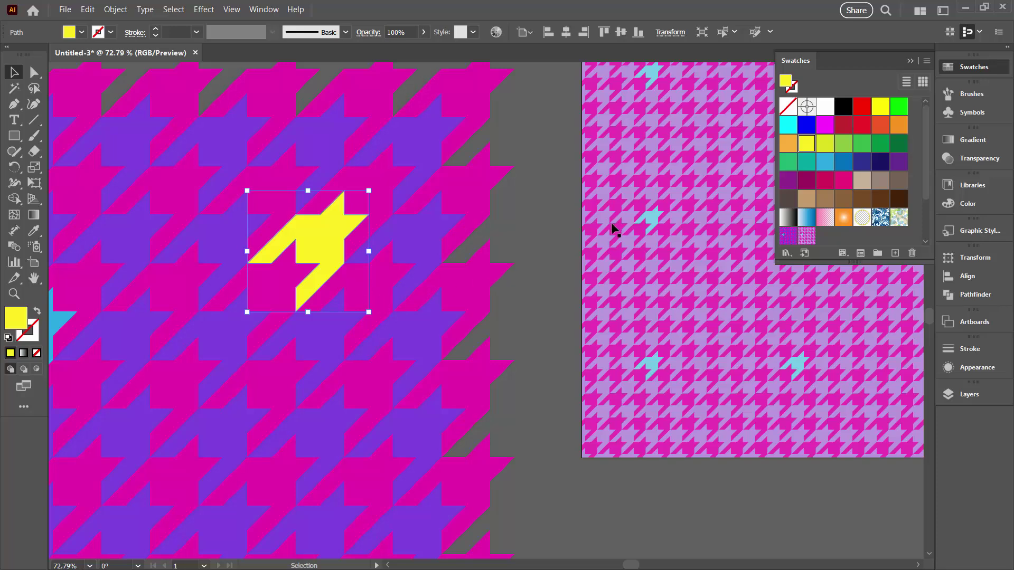
Step: Pan between the pattern square and the source tile to review the result, then deselect
left_click_drag(738, 324, 452, 412)
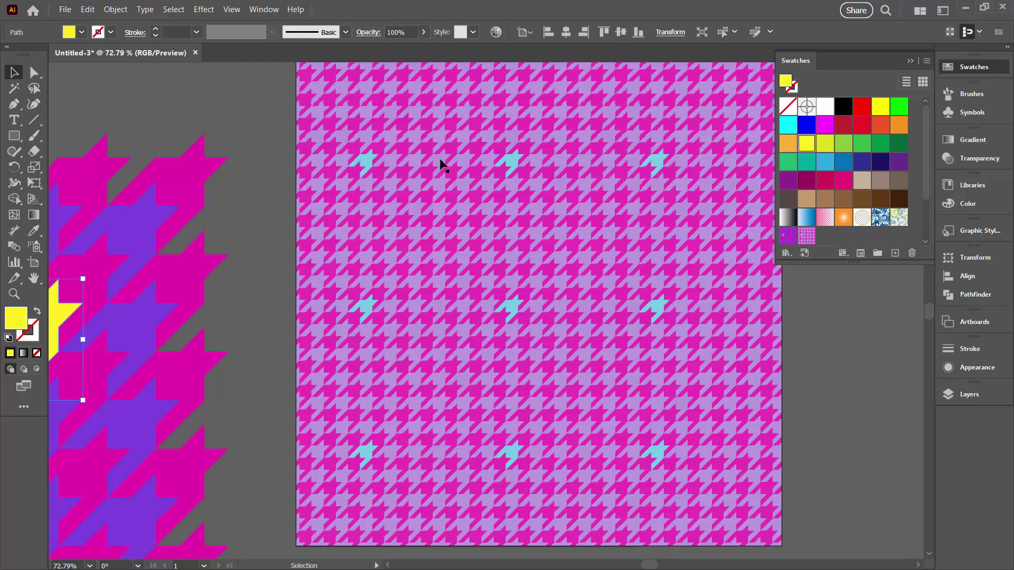
left_click_drag(389, 373, 798, 299)
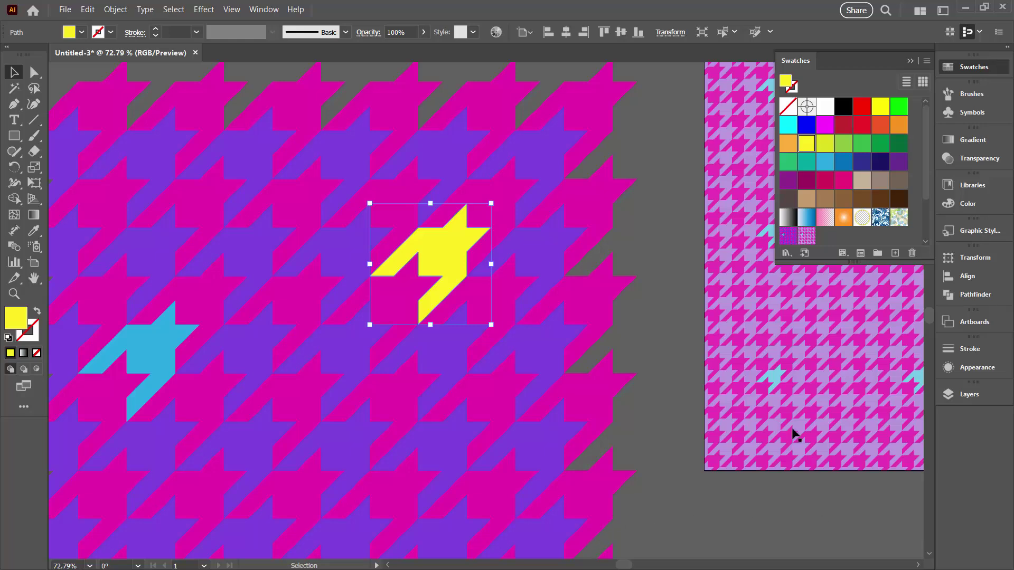
left_click_drag(776, 364, 414, 380)
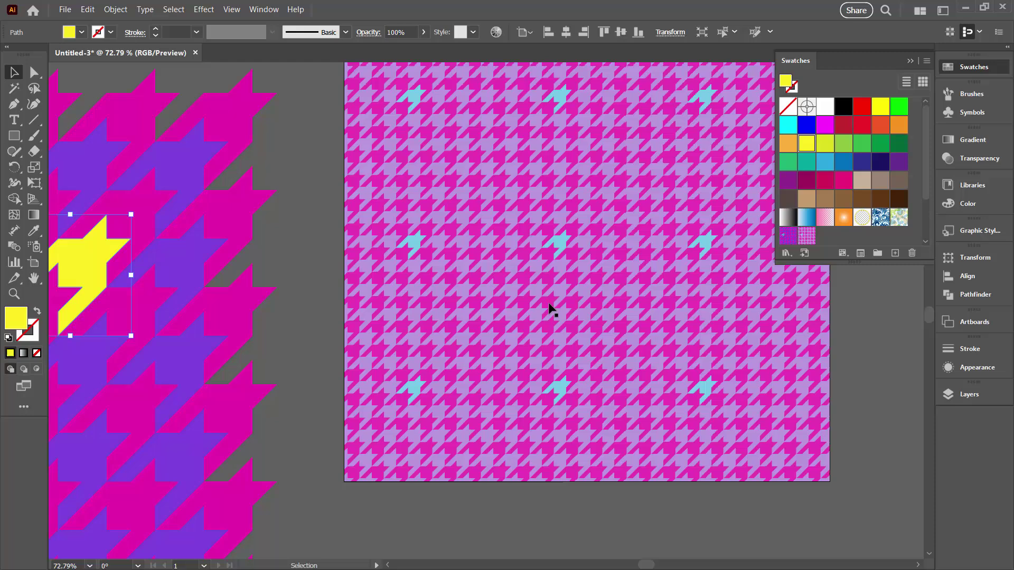
left_click_drag(540, 290, 462, 355)
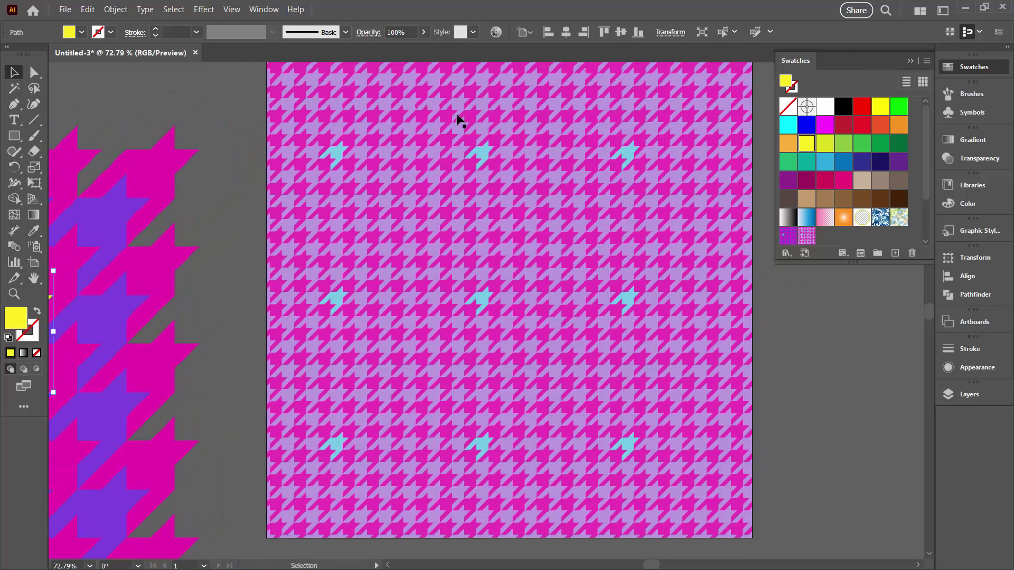
left_click_drag(213, 374, 723, 298)
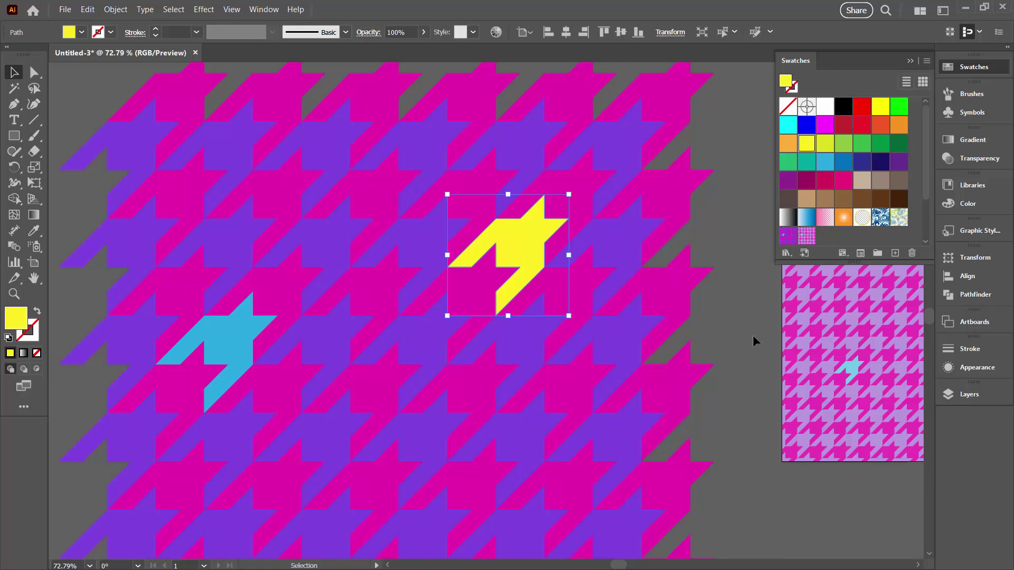
left_click(728, 358)
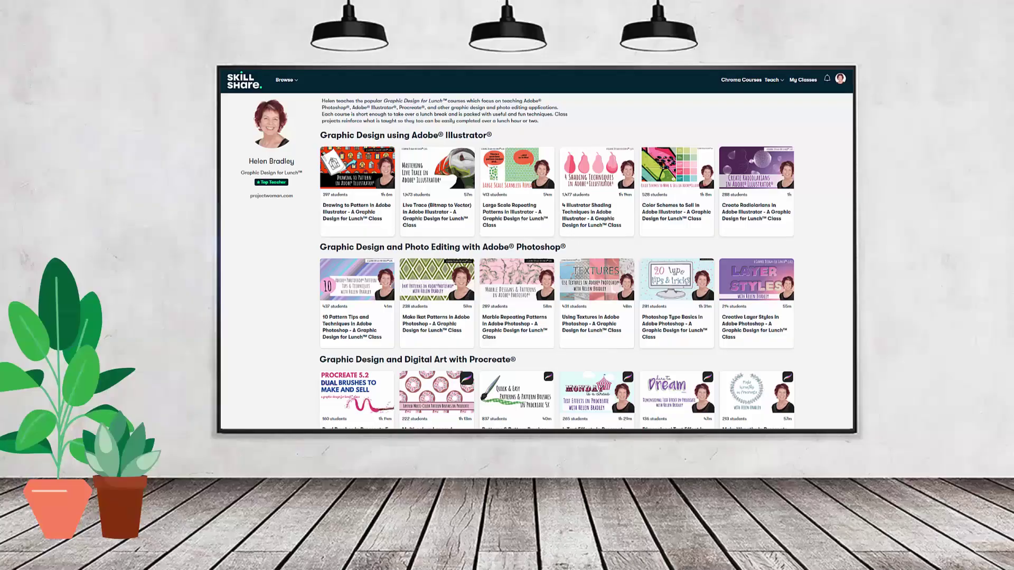